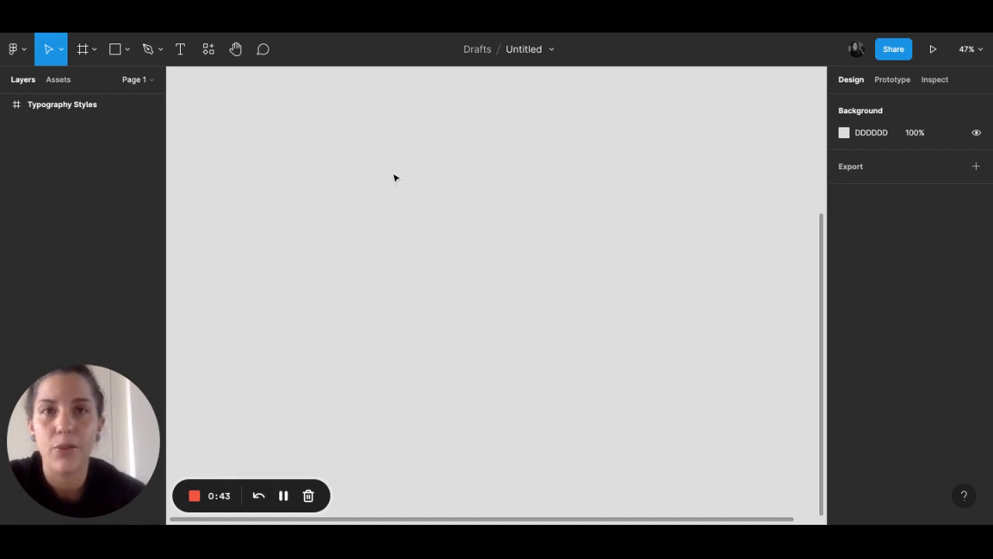
Draw a 137×137 circle with the Ellipse tool
{"action": "left_click", "coordinate": [127, 49]}
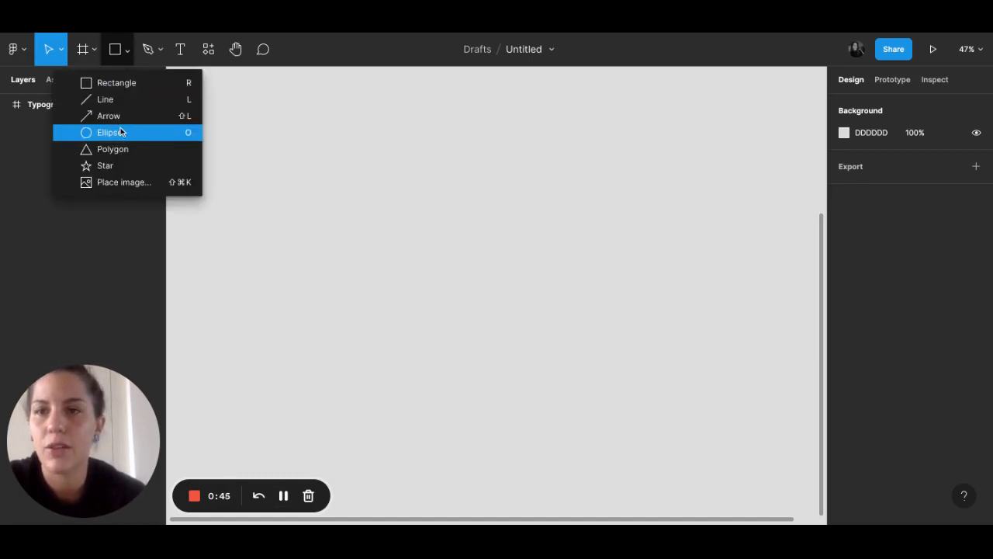
{"action": "left_click", "coordinate": [116, 132]}
{"action": "left_click_drag", "start_coordinate": [428, 188], "coordinate": [472, 232]}
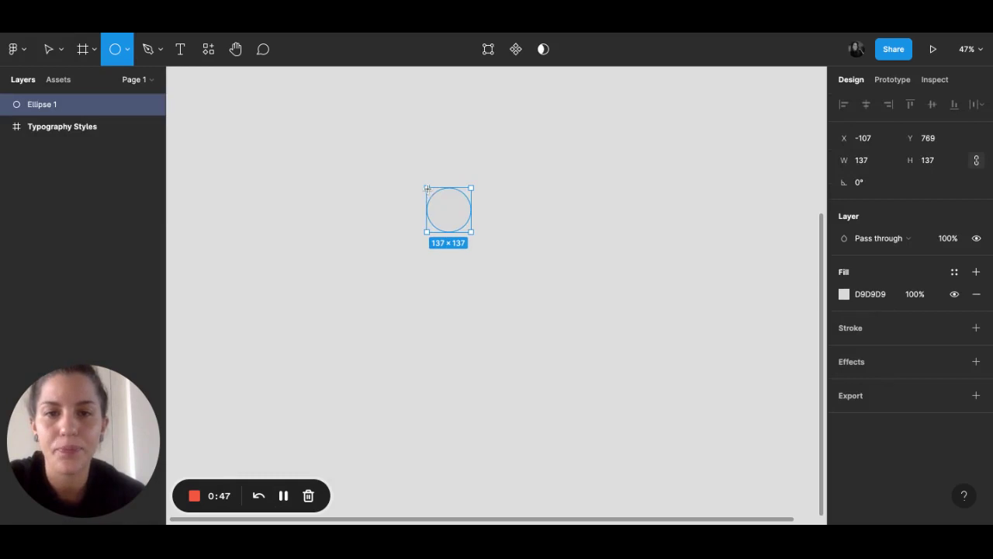
{"action": "left_click", "coordinate": [512, 233]}
{"action": "left_click", "coordinate": [450, 212]}
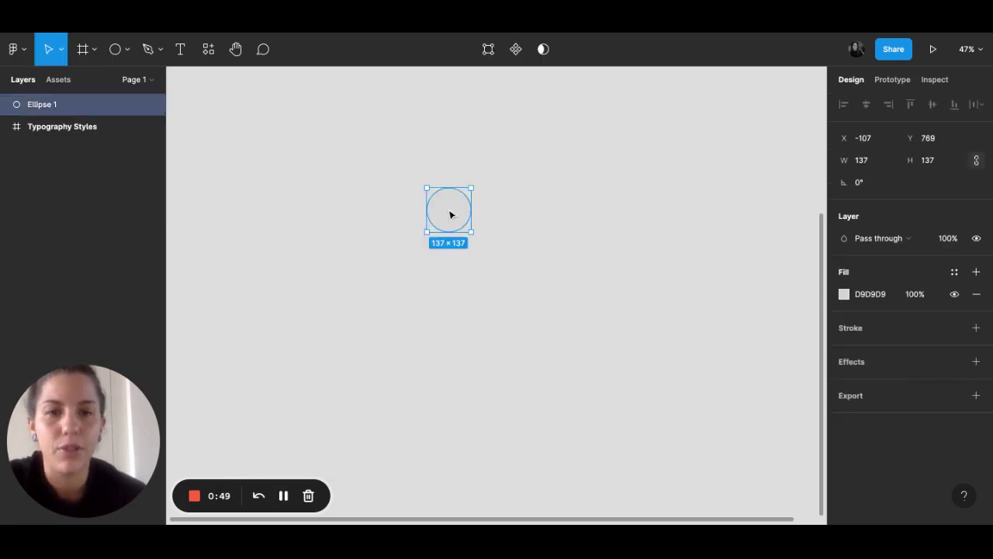
Give the circle a dusty pink B98D8D fill and verify the value
{"action": "left_click", "coordinate": [844, 294]}
{"action": "left_click_drag", "start_coordinate": [683, 211], "coordinate": [702, 225]}
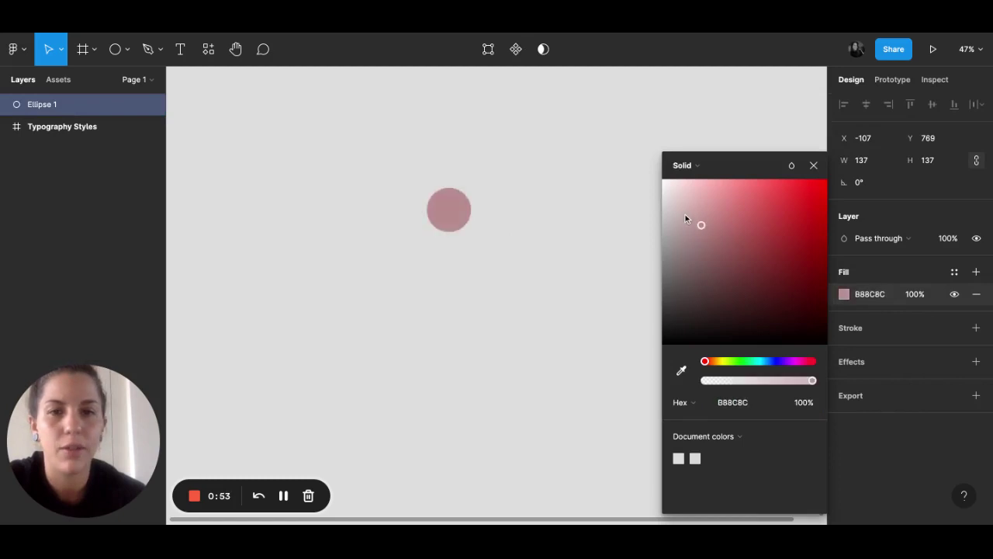
{"action": "left_click", "coordinate": [503, 229]}
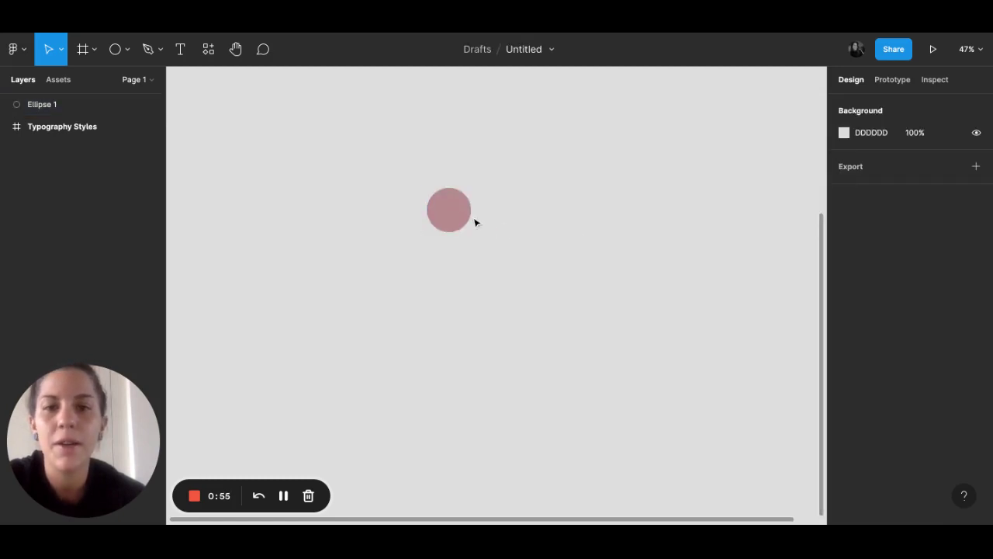
{"action": "left_click", "coordinate": [462, 216]}
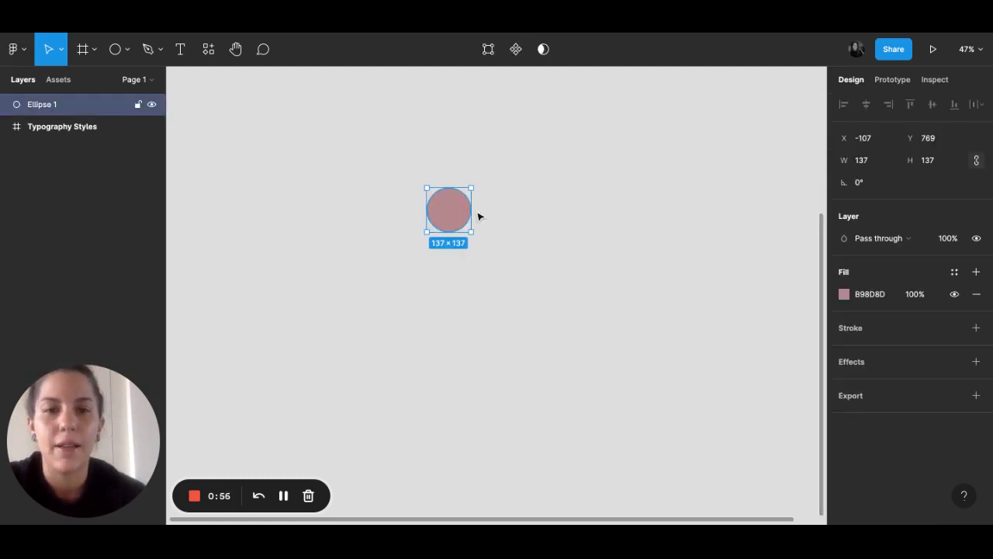
{"action": "left_click", "coordinate": [844, 295]}
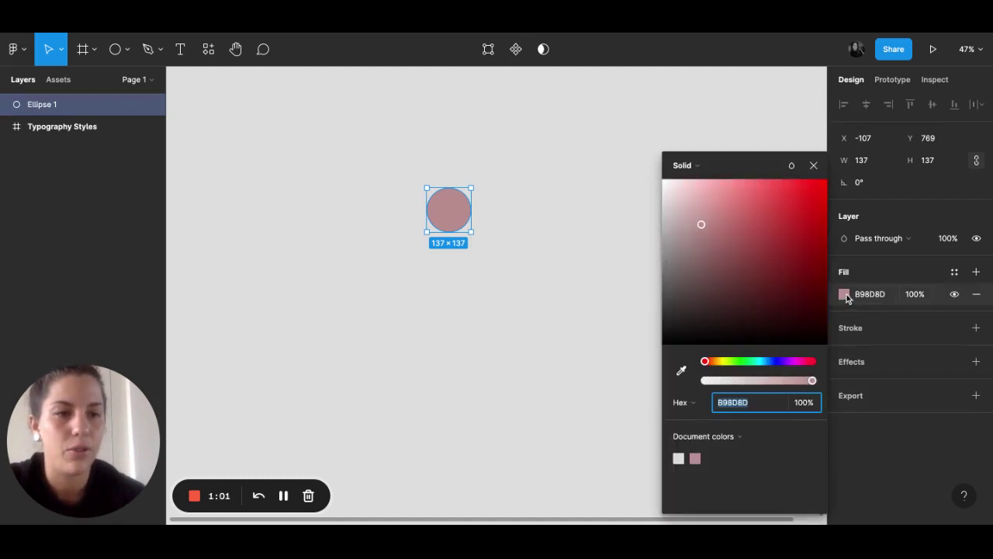
{"action": "left_click", "coordinate": [844, 295]}
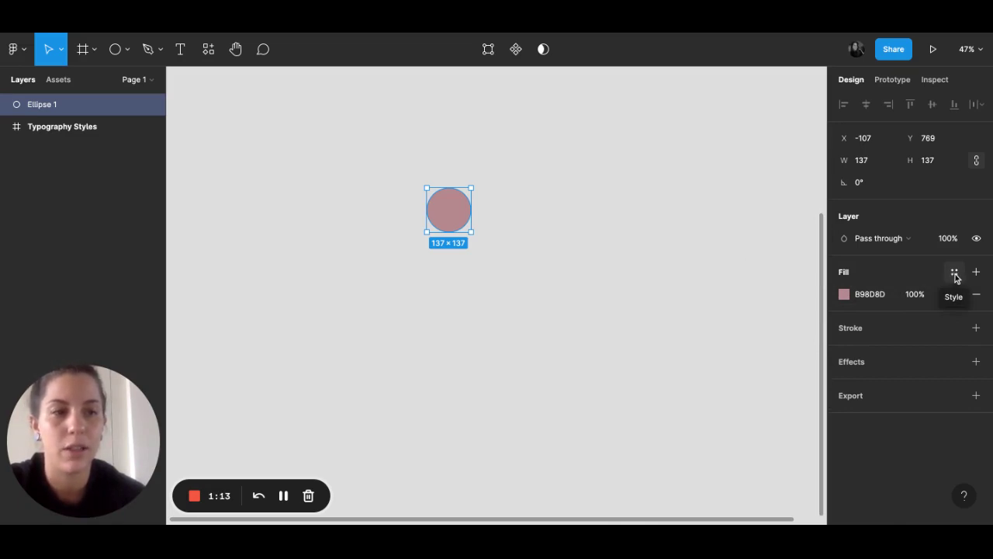
Create a colour style named 'Primary Color' from the circle's B98D8D fill
{"action": "left_click", "coordinate": [956, 276]}
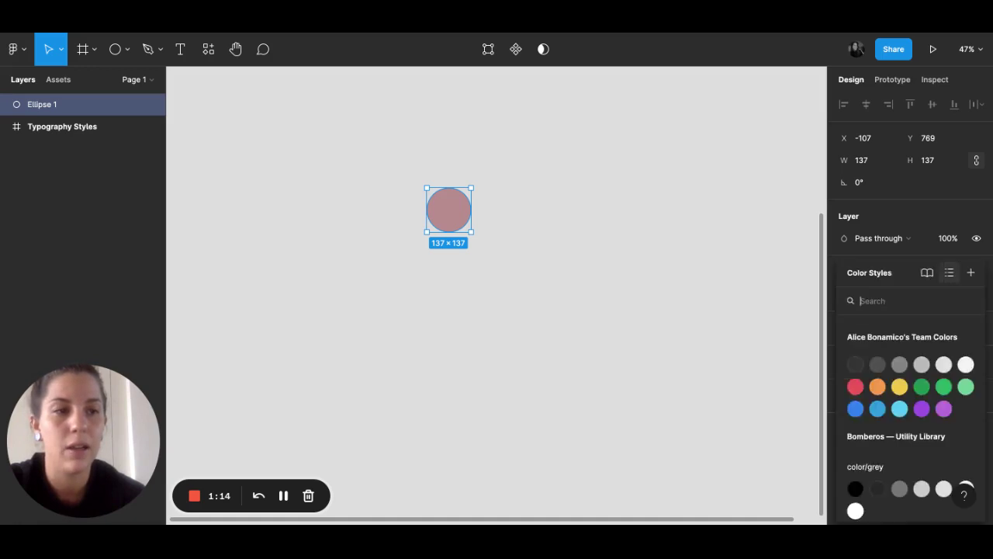
{"action": "left_click", "coordinate": [972, 274]}
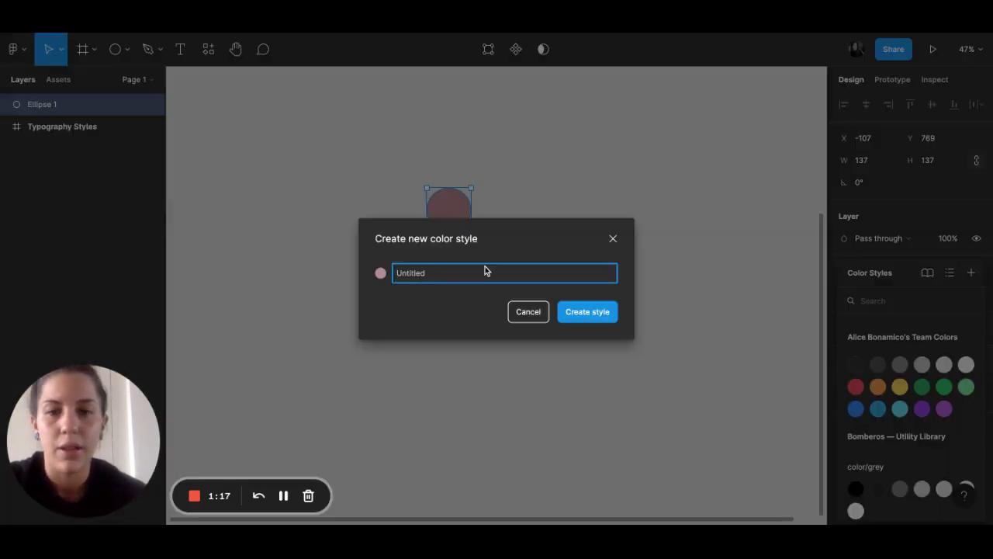
{"action": "type", "text": "Prima"}
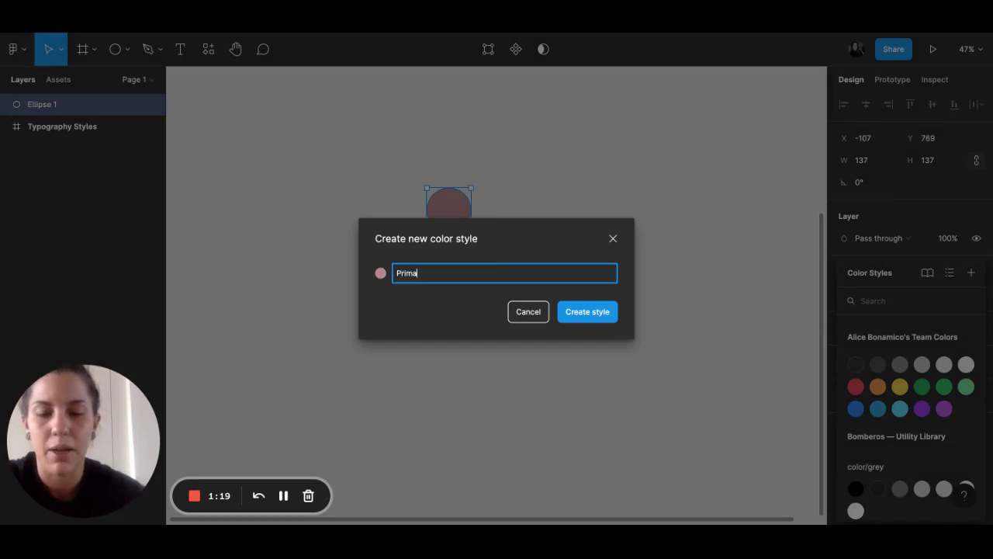
{"action": "type", "text": "ry Color"}
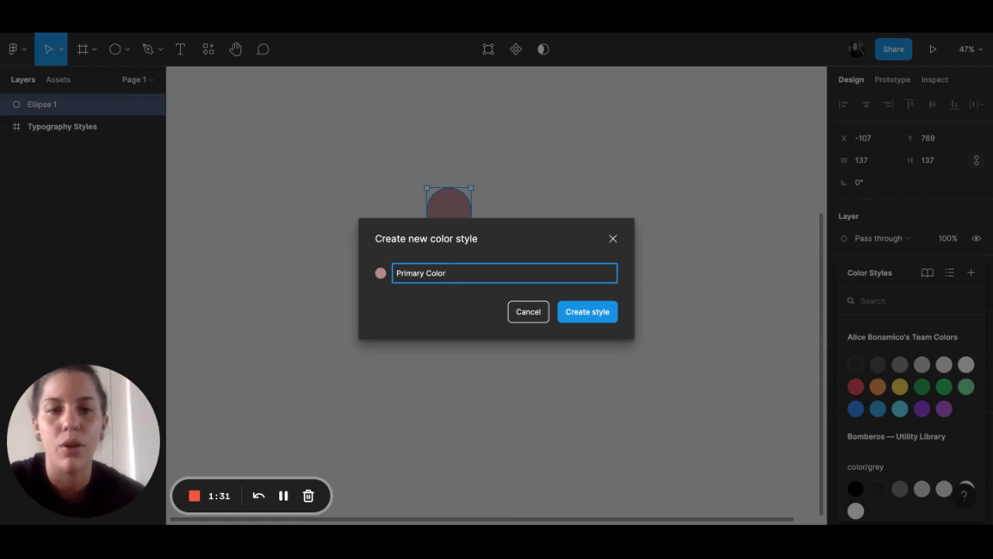
{"action": "left_click", "coordinate": [588, 311]}
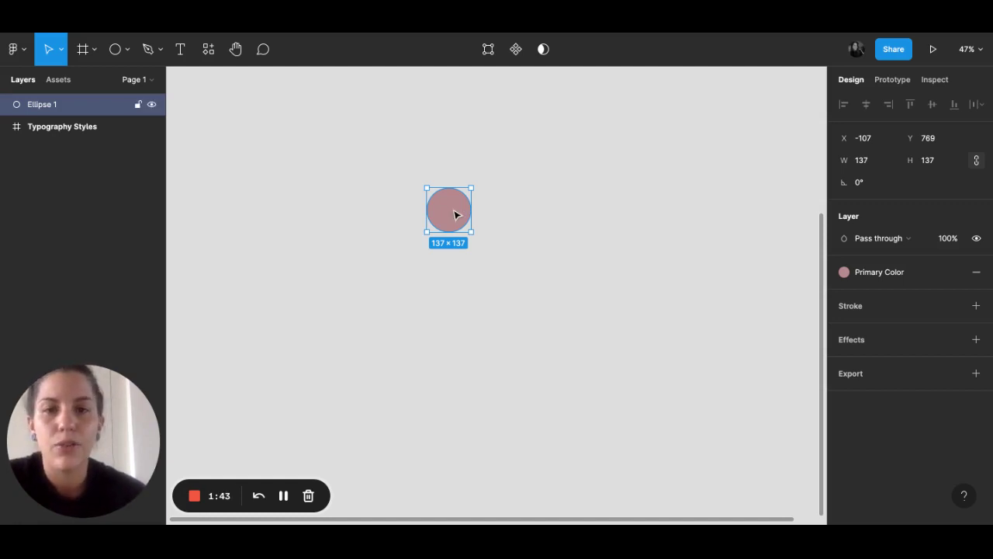
Duplicate the pink circle and place the copy 47 px to its right, at X 77
{"action": "key", "text": "ctrl+d"}
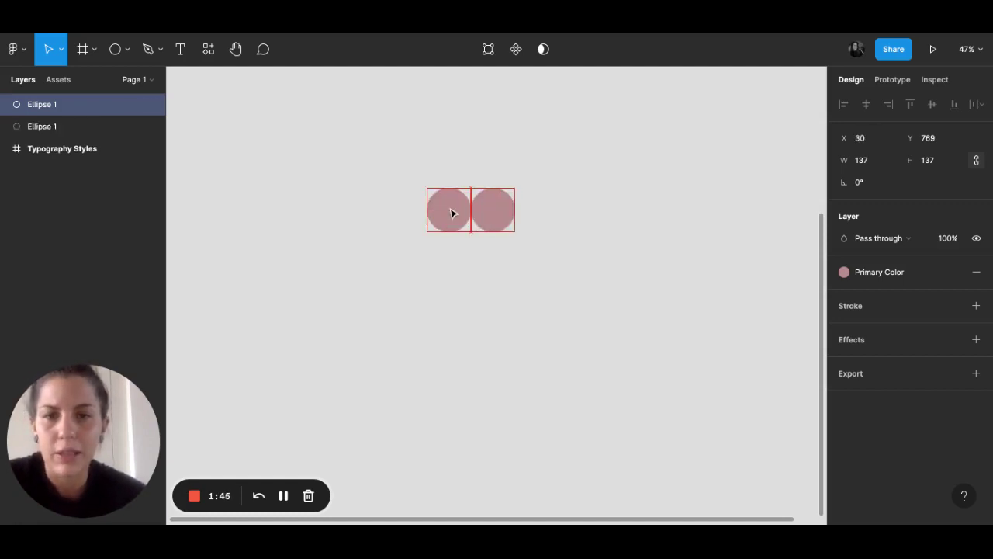
{"action": "key", "text": "shift+Right"}
{"action": "key", "text": "shift+Right"}
{"action": "key", "text": "shift+Right"}
{"action": "key", "text": "Left"}
{"action": "key", "text": "Left"}
{"action": "key", "text": "Left"}
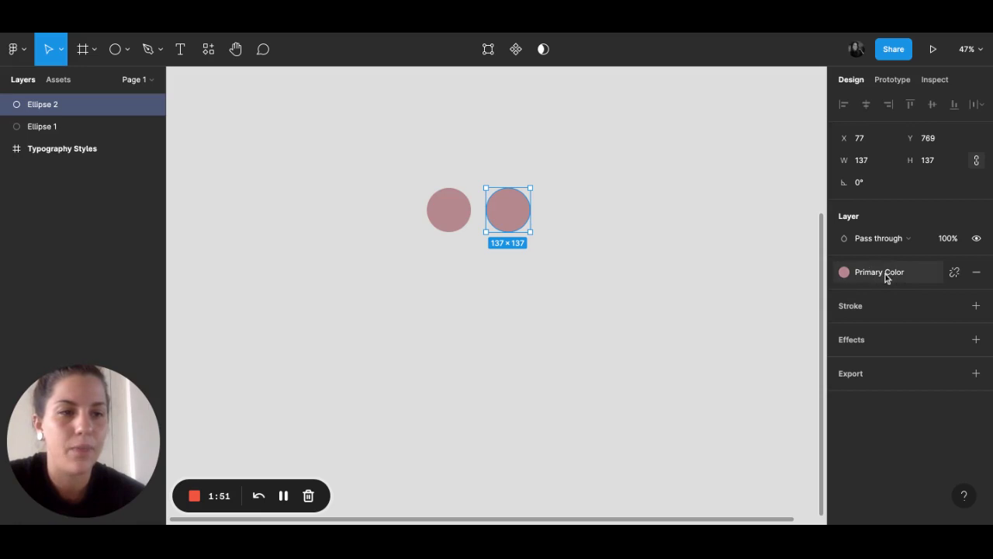
{"action": "left_click", "coordinate": [633, 218]}
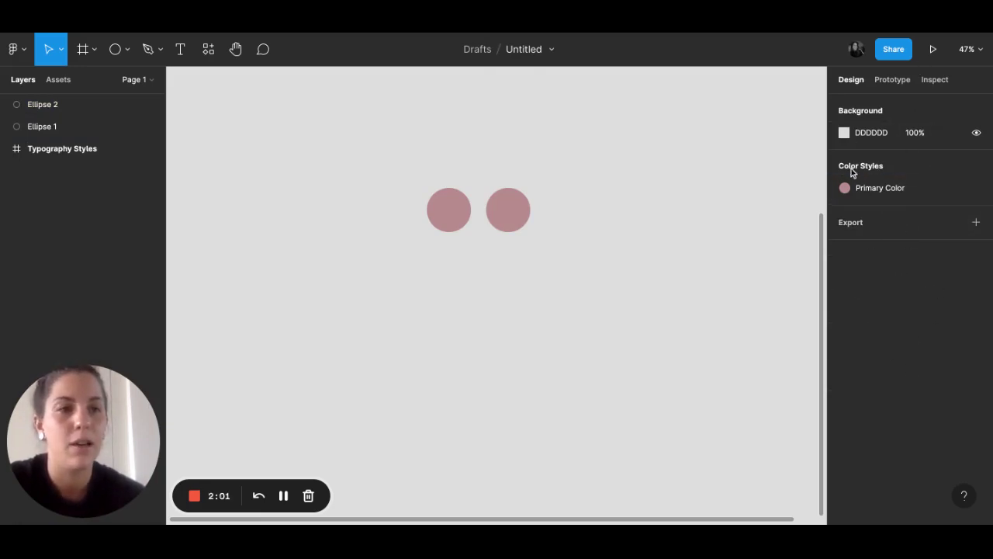
{"action": "mouse_move", "coordinate": [908, 188]}
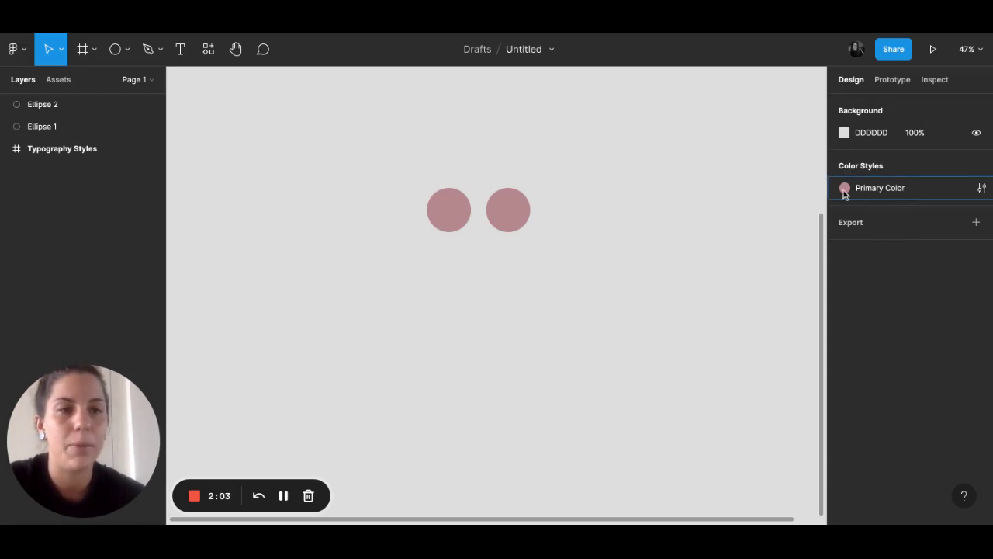
Edit the Primary Color style to sage green 8DB9AE, turning both circles green
{"action": "left_click", "coordinate": [981, 189]}
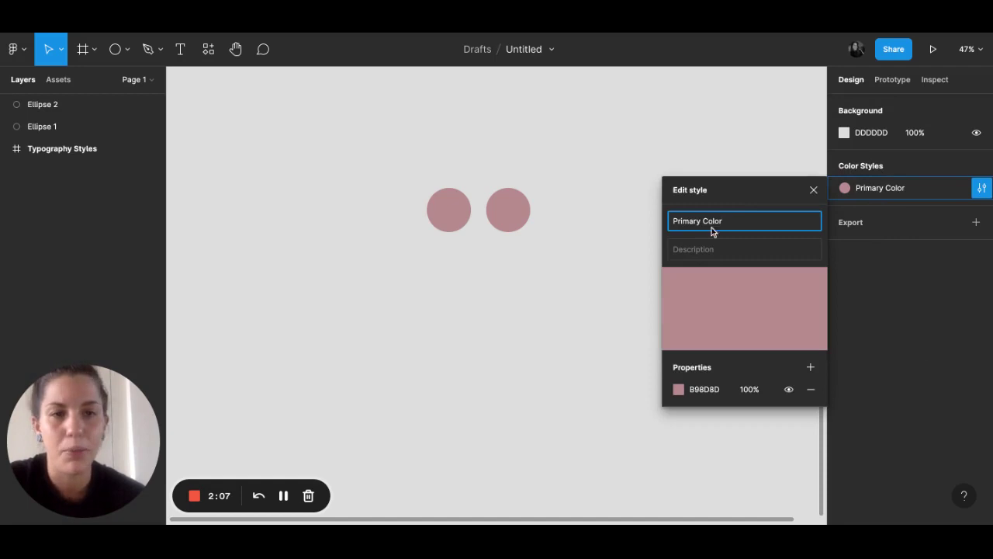
{"action": "left_click", "coordinate": [679, 389]}
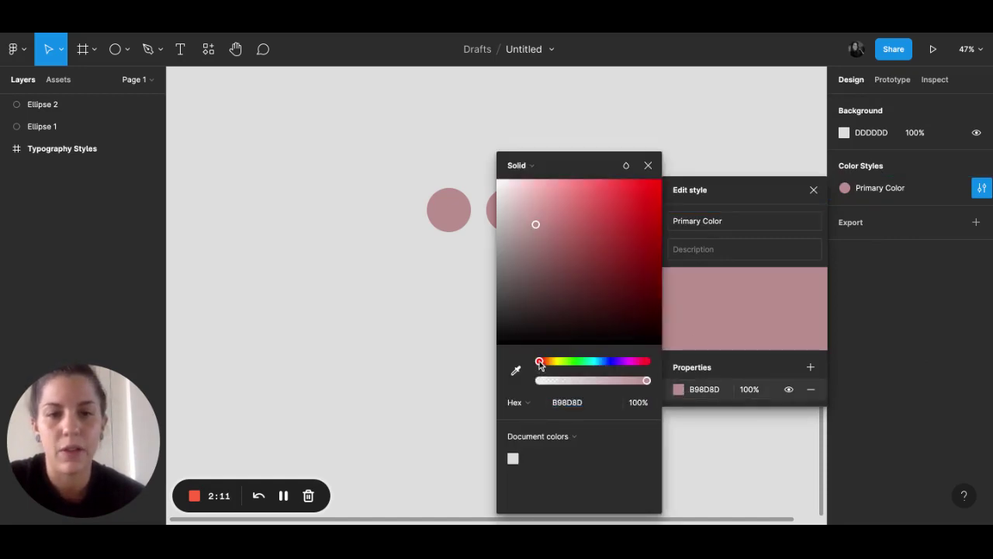
{"action": "left_click_drag", "start_coordinate": [539, 361], "coordinate": [589, 362]}
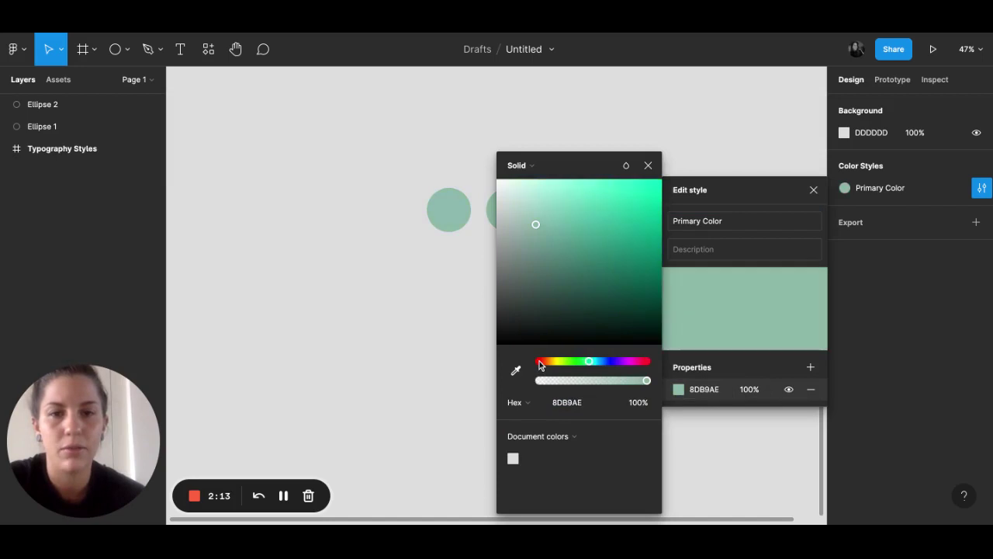
{"action": "left_click", "coordinate": [561, 166]}
{"action": "left_click", "coordinate": [564, 165]}
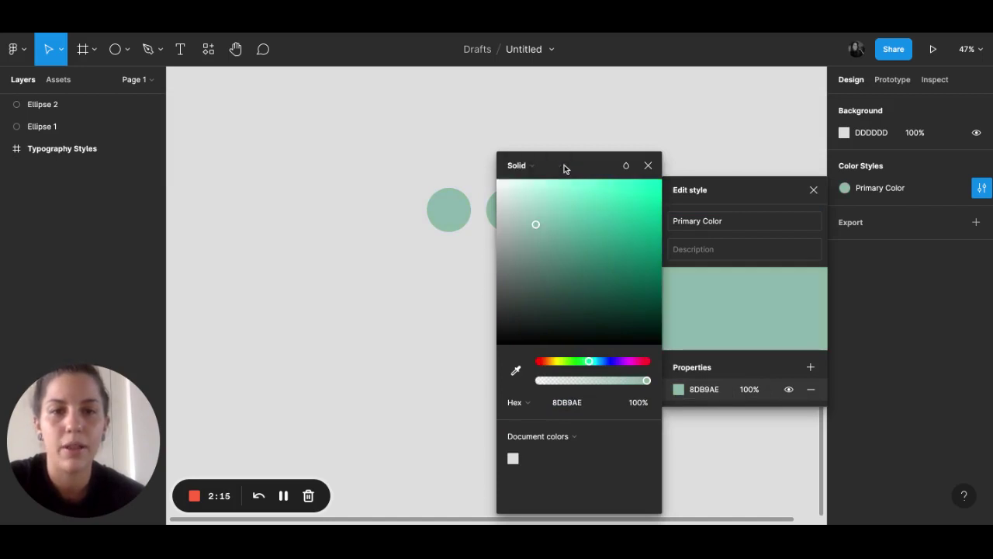
{"action": "left_click_drag", "start_coordinate": [564, 165], "coordinate": [680, 169]}
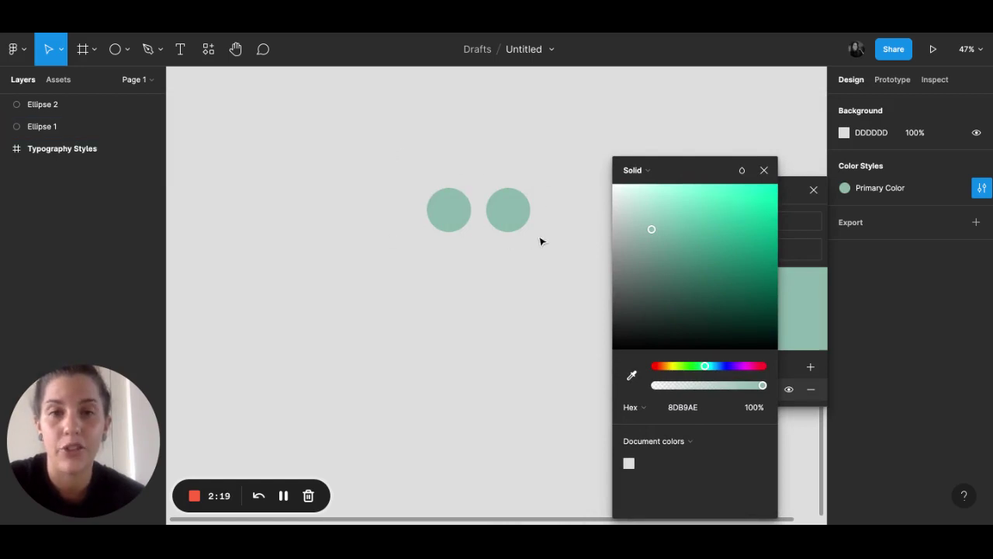
{"action": "left_click", "coordinate": [458, 210]}
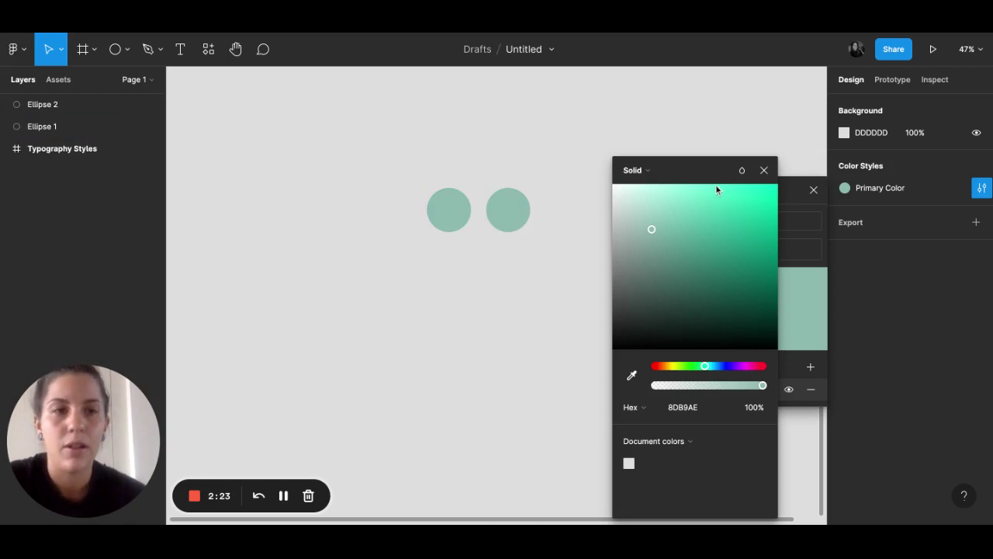
{"action": "left_click", "coordinate": [283, 495]}
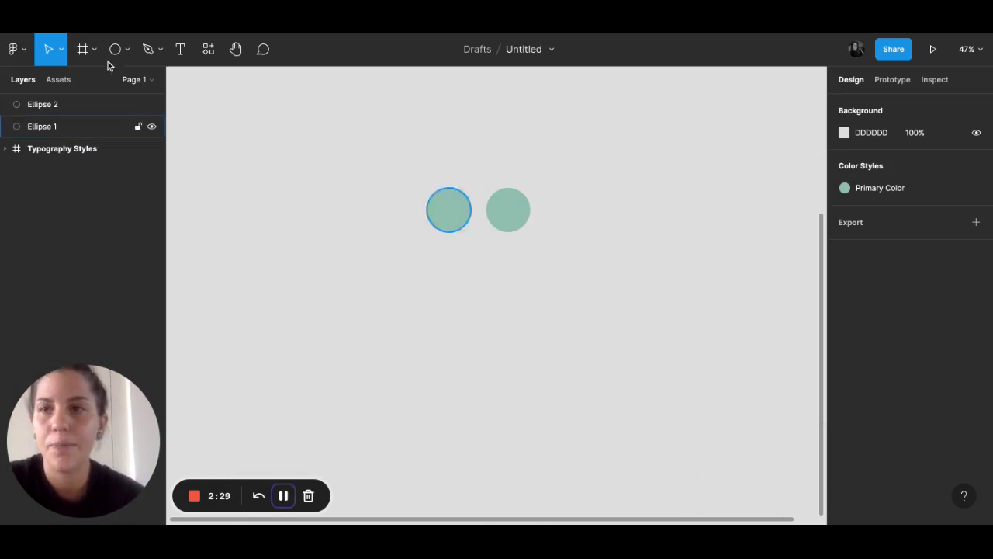
Draw a 221×221 circle and fill it with the Primary Color style
{"action": "left_click", "coordinate": [127, 49]}
{"action": "left_click", "coordinate": [491, 311]}
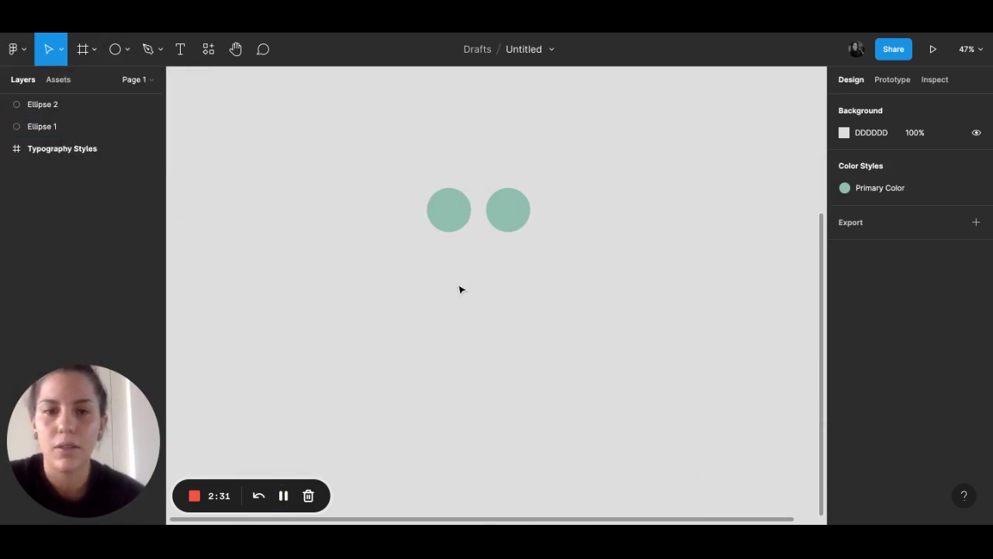
{"action": "left_click", "coordinate": [127, 51]}
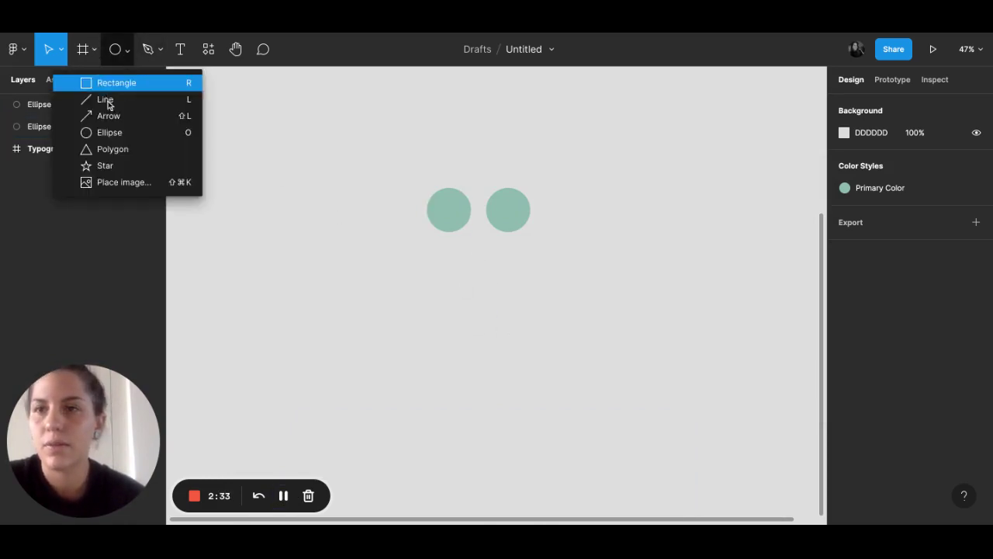
{"action": "left_click", "coordinate": [107, 134]}
{"action": "left_click_drag", "start_coordinate": [426, 265], "coordinate": [498, 335]}
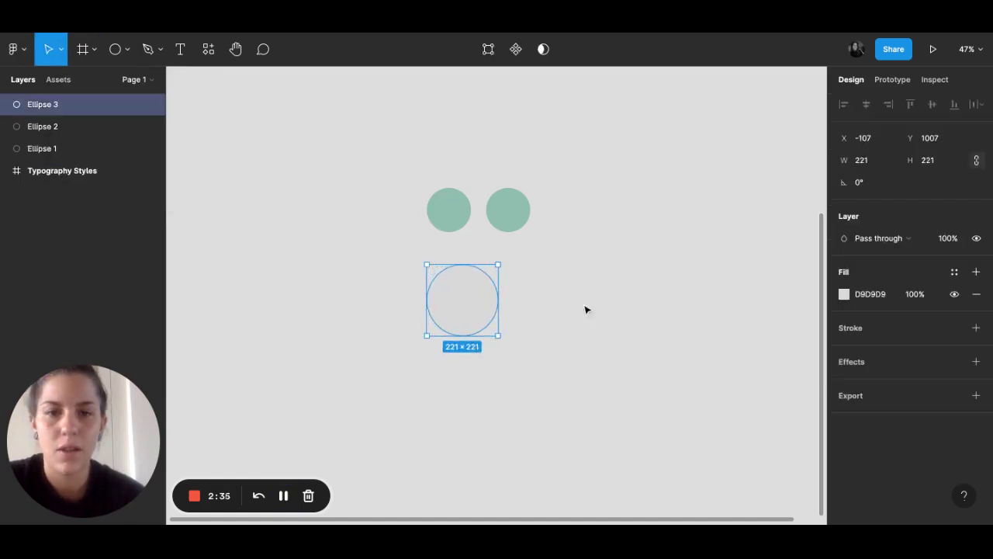
{"action": "left_click", "coordinate": [956, 273]}
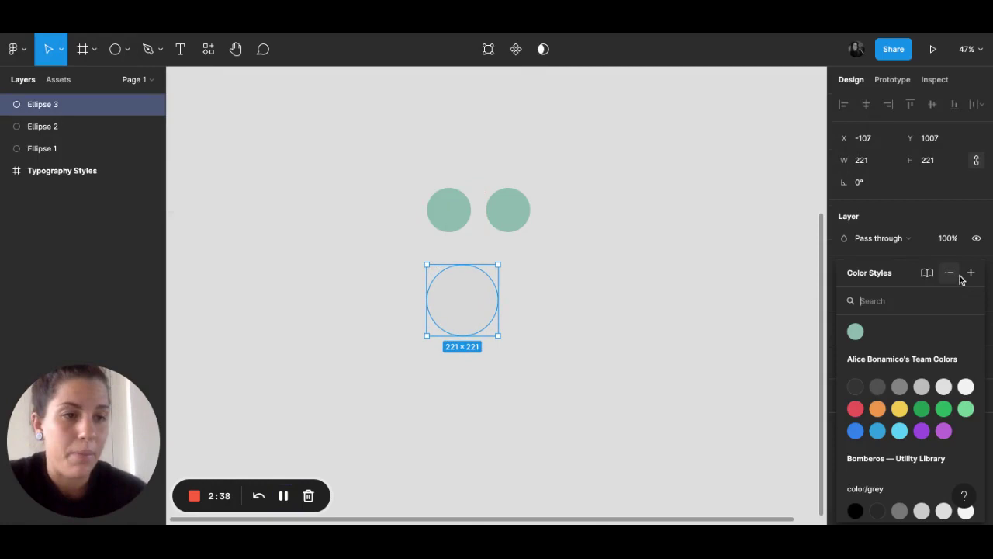
{"action": "left_click", "coordinate": [855, 332]}
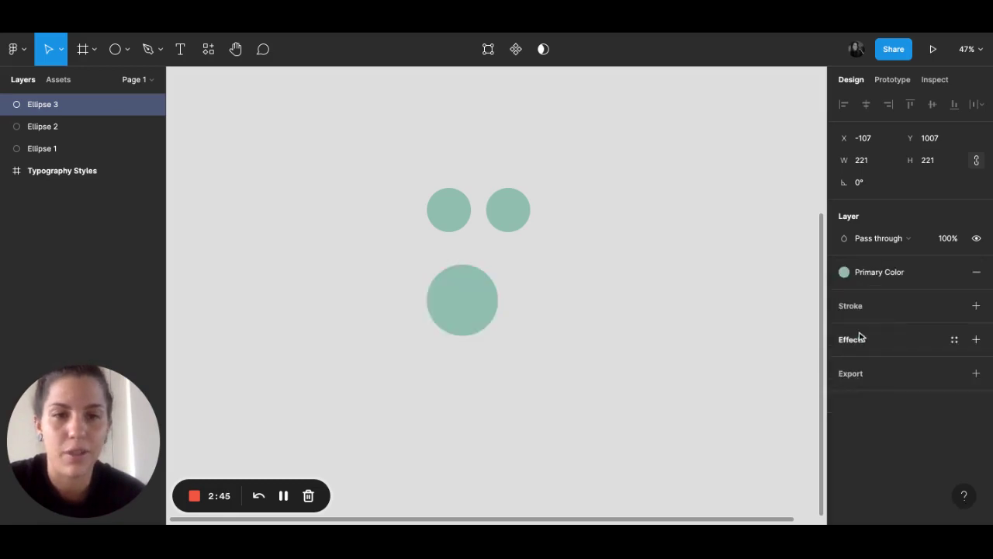
Move the large circle beside the pair, then select and delete all three circles
{"action": "left_click_drag", "start_coordinate": [470, 303], "coordinate": [359, 226]}
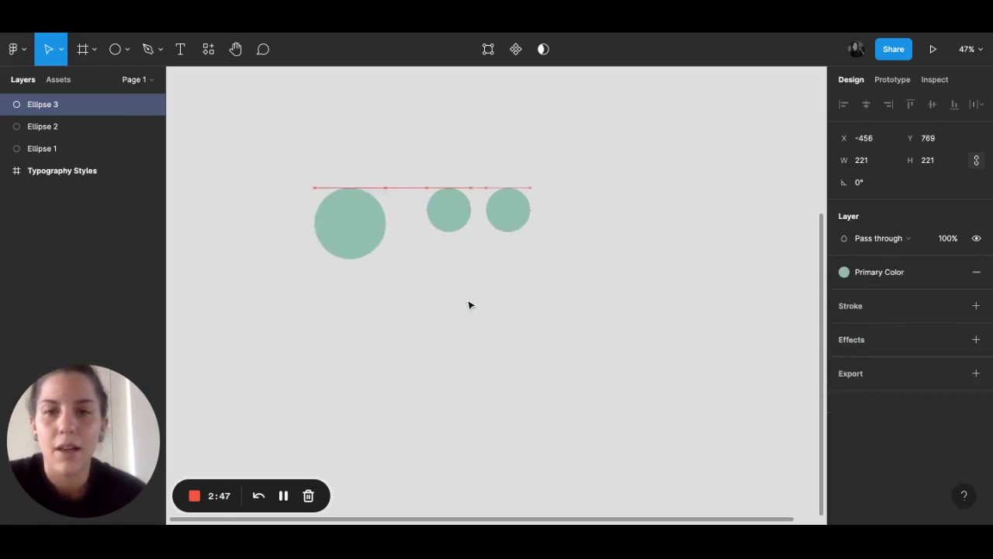
{"action": "left_click", "coordinate": [484, 288]}
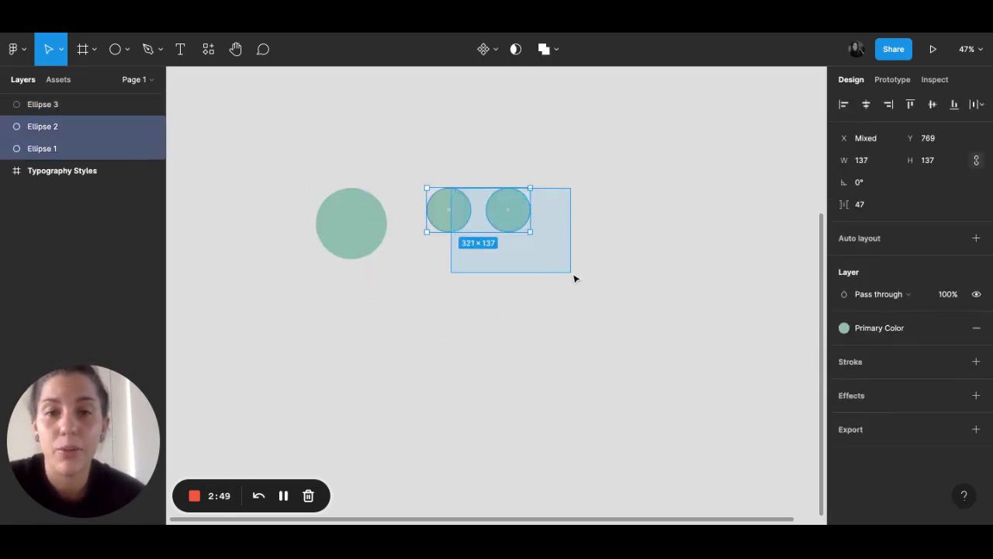
{"action": "left_click_drag", "start_coordinate": [574, 277], "coordinate": [314, 184]}
{"action": "key", "text": "Delete"}
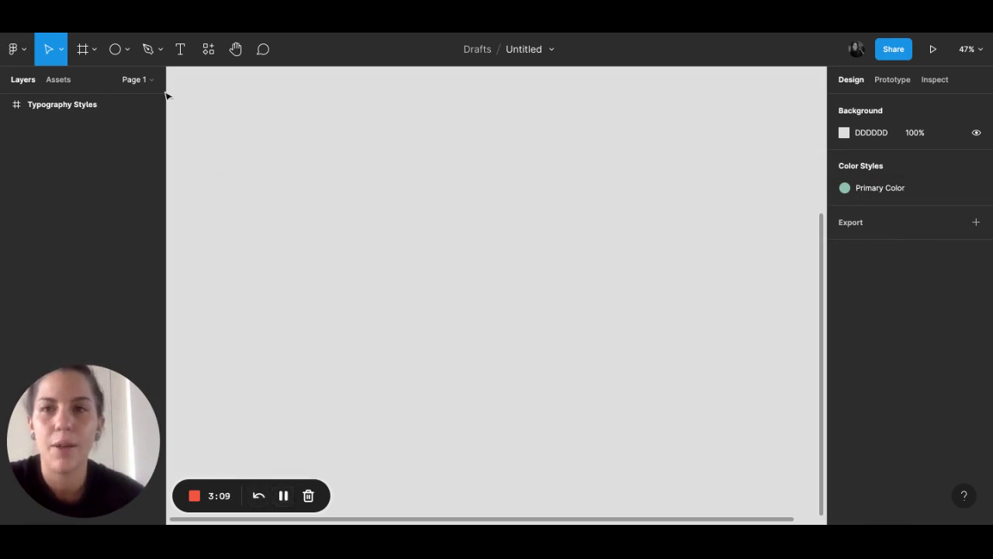
Draw a 199×199 circle filled with Primary Color and Alt-drag a copy to its right
{"action": "left_click", "coordinate": [116, 50]}
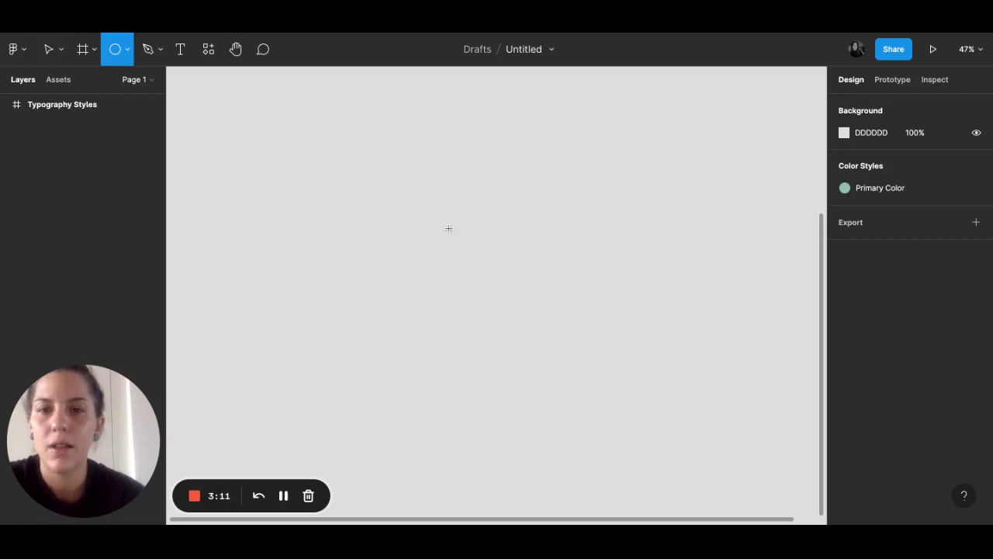
{"action": "left_click_drag", "start_coordinate": [445, 226], "coordinate": [510, 290]}
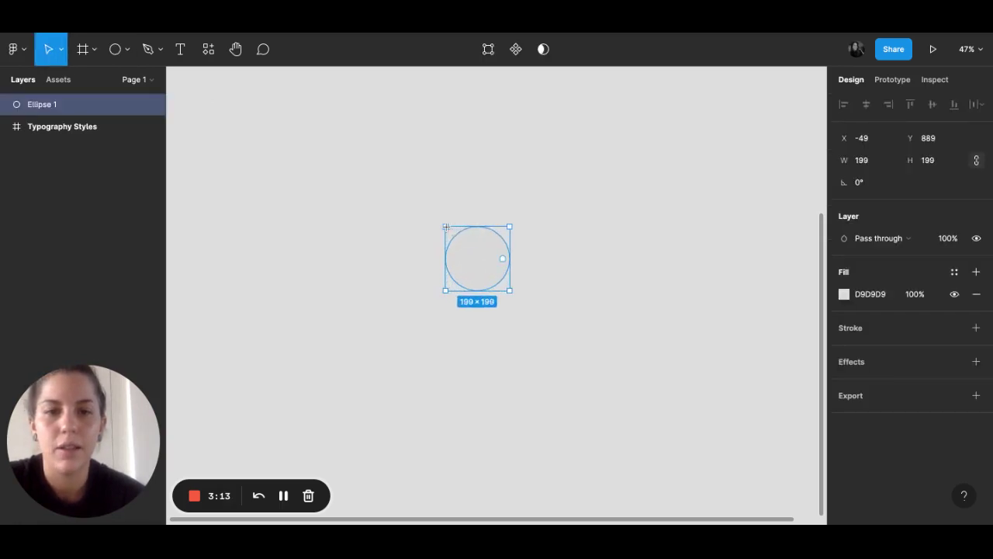
{"action": "left_click", "coordinate": [953, 273]}
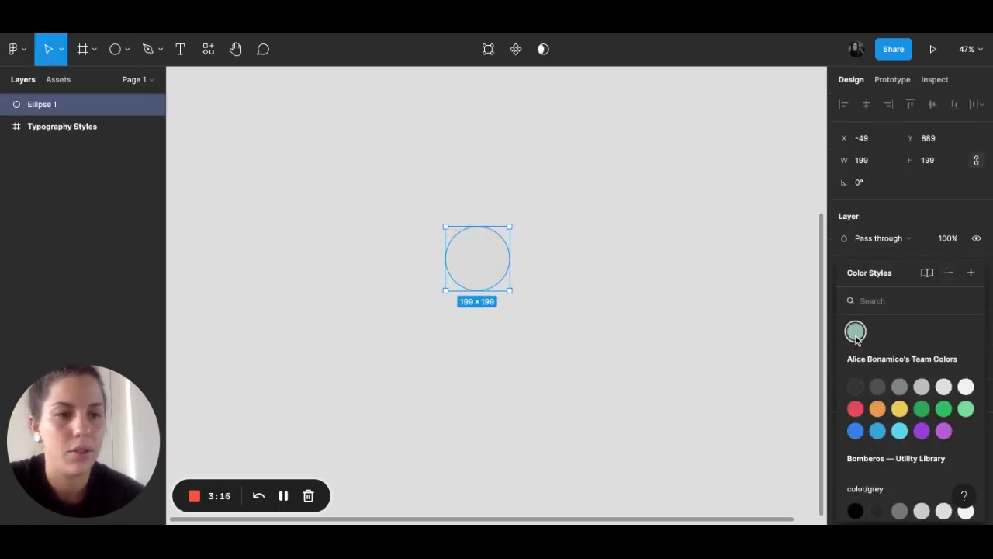
{"action": "left_click", "coordinate": [855, 331]}
{"action": "mouse_move", "coordinate": [900, 272]}
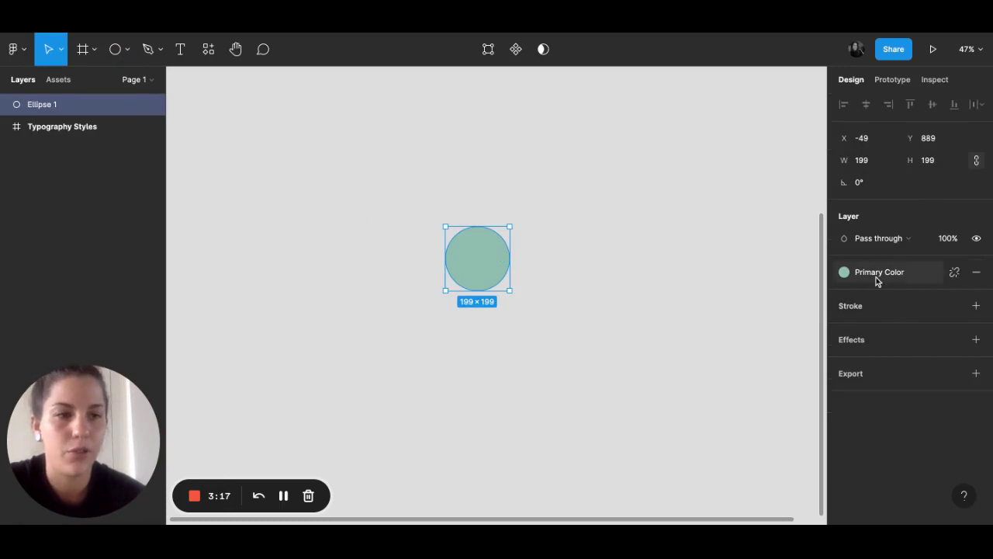
{"action": "left_click_drag", "start_coordinate": [471, 254], "coordinate": [560, 254]}
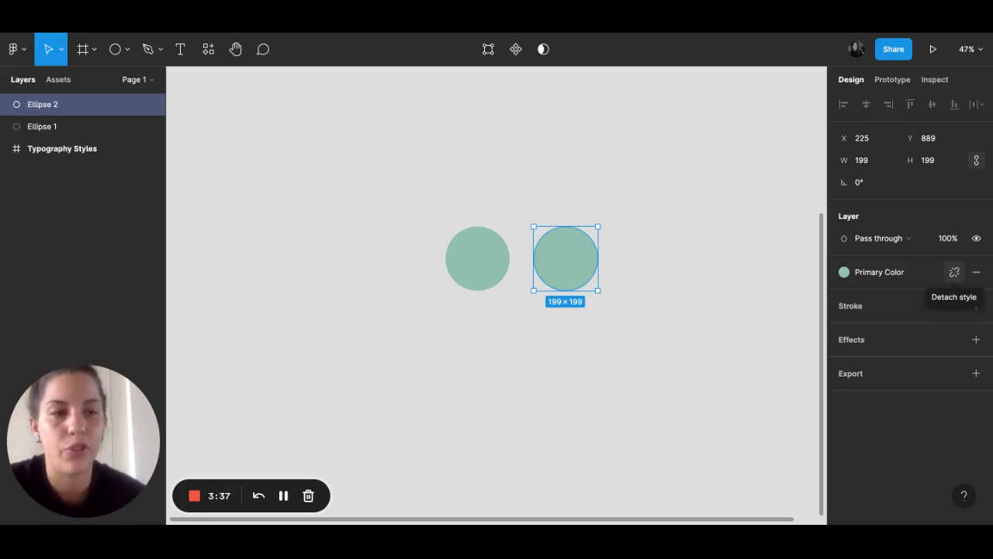
Detach the second circle's fill from Primary Color and recolour it coral D0795E
{"action": "left_click", "coordinate": [954, 271]}
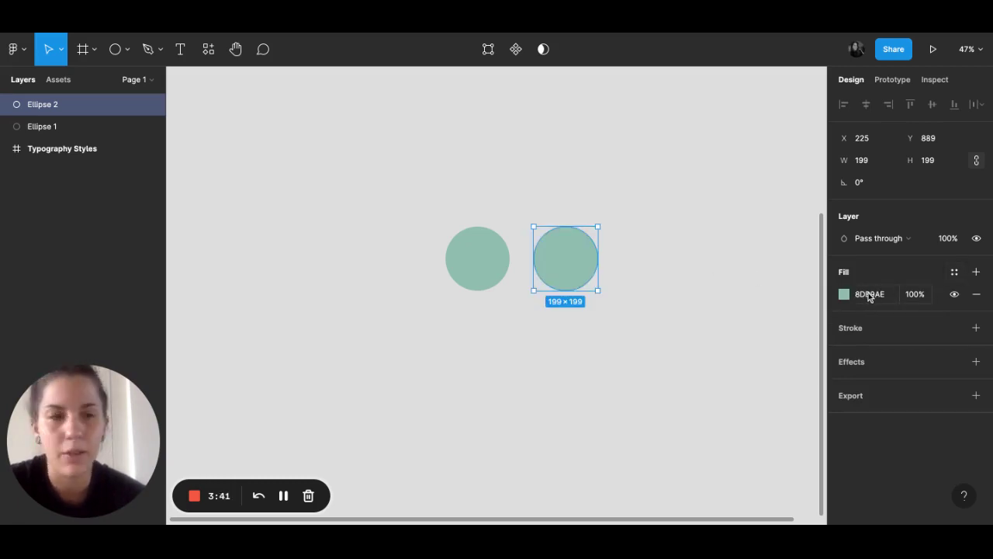
{"action": "left_click", "coordinate": [867, 297]}
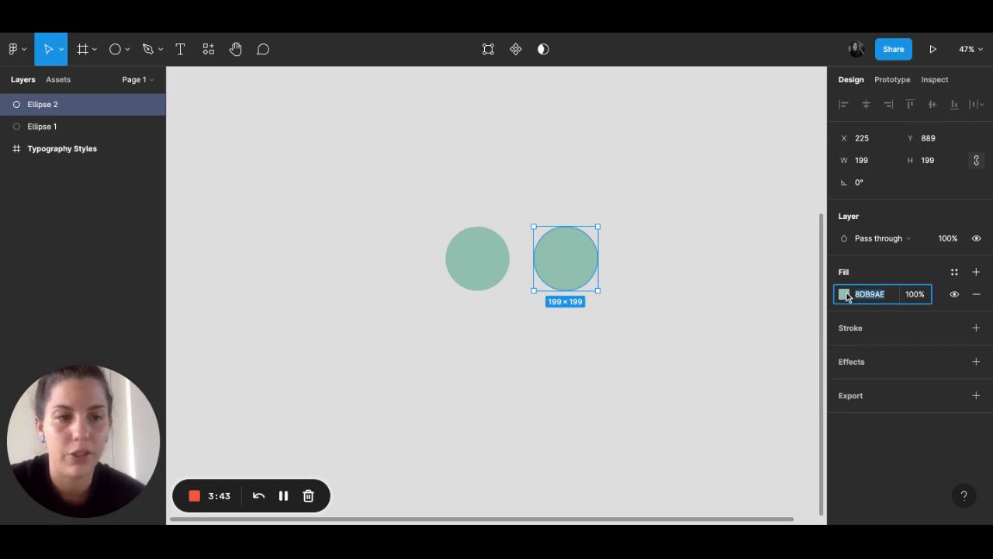
{"action": "left_click", "coordinate": [844, 297]}
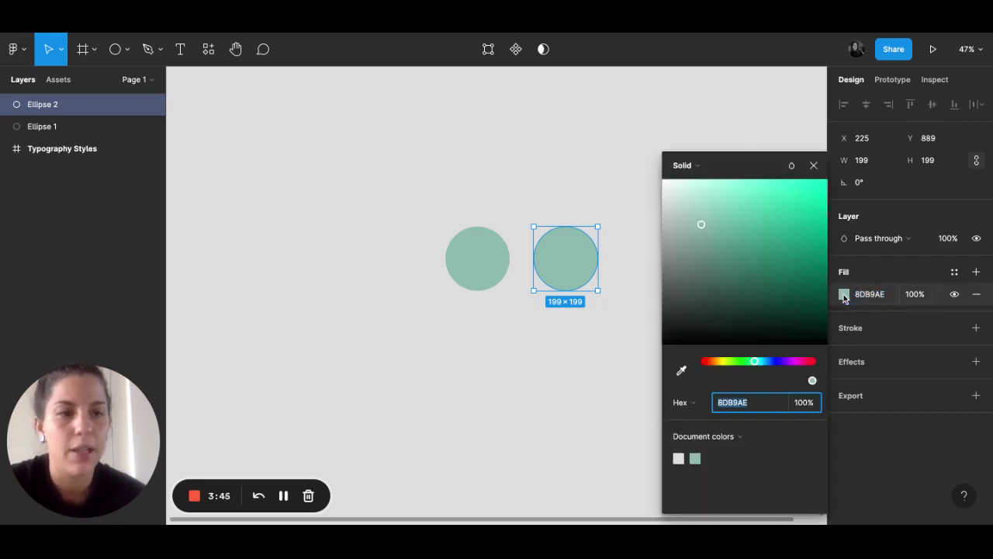
{"action": "left_click", "coordinate": [710, 361]}
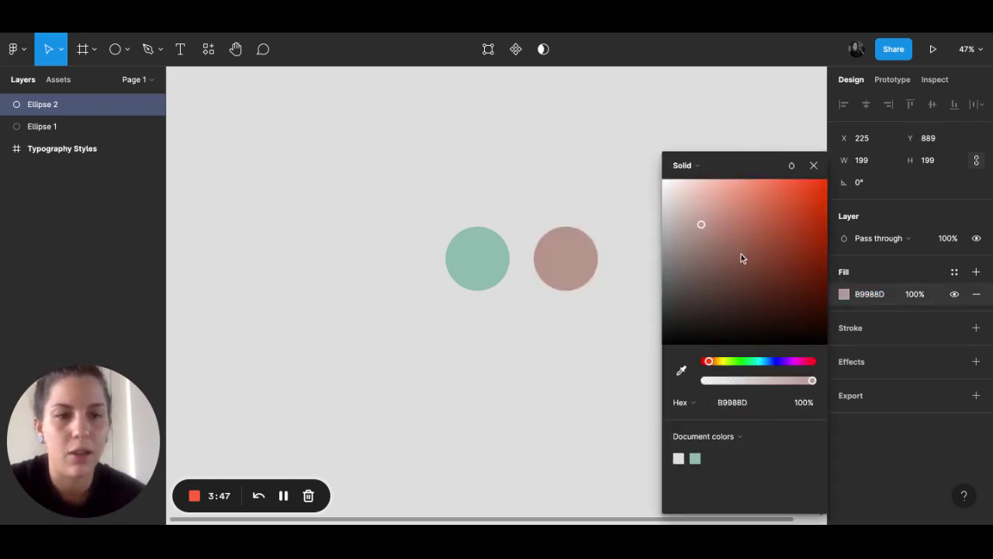
{"action": "left_click", "coordinate": [753, 209]}
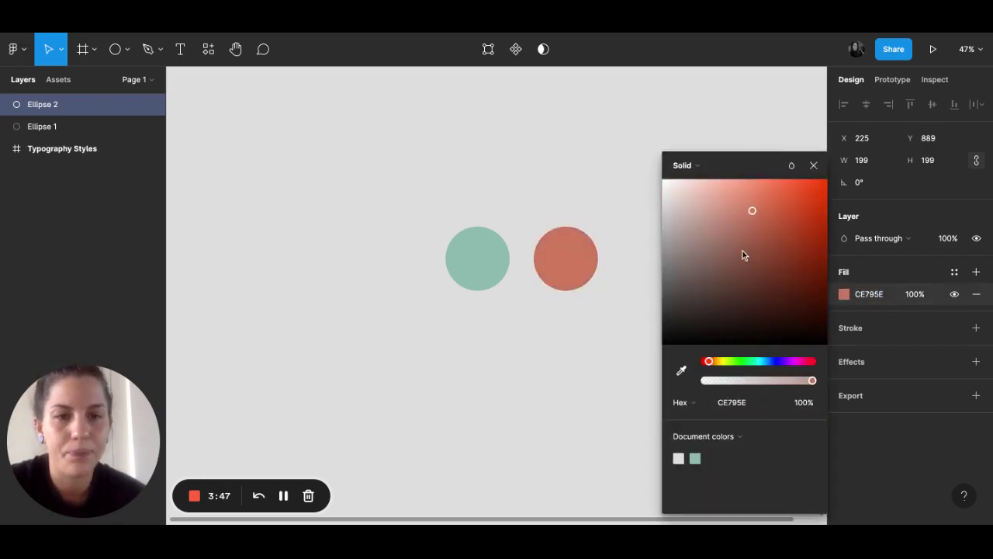
Save the second circle's coral fill as a new colour style named 'Accent Color'
{"action": "left_click", "coordinate": [955, 273]}
{"action": "left_click", "coordinate": [971, 273]}
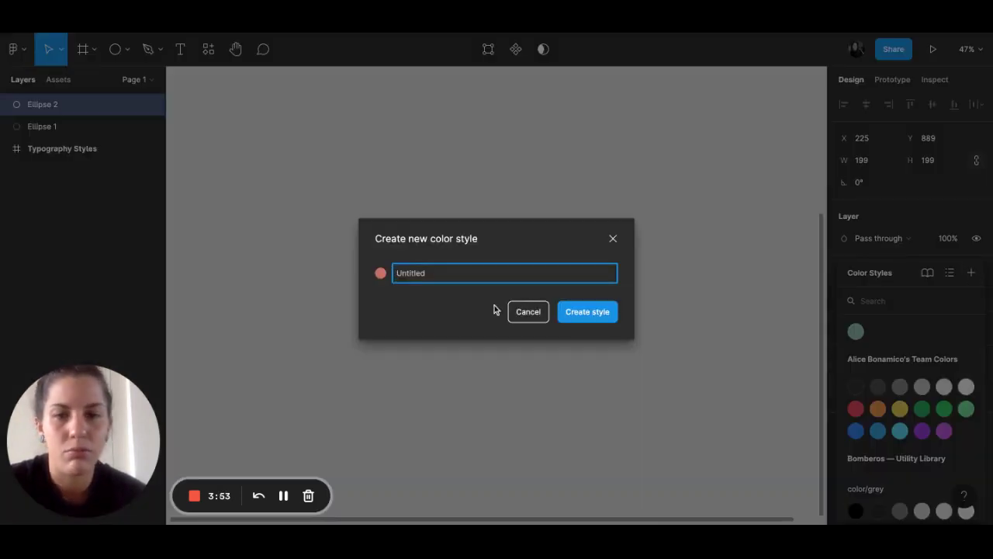
{"action": "type", "text": "S"}
{"action": "key", "text": "BackSpace"}
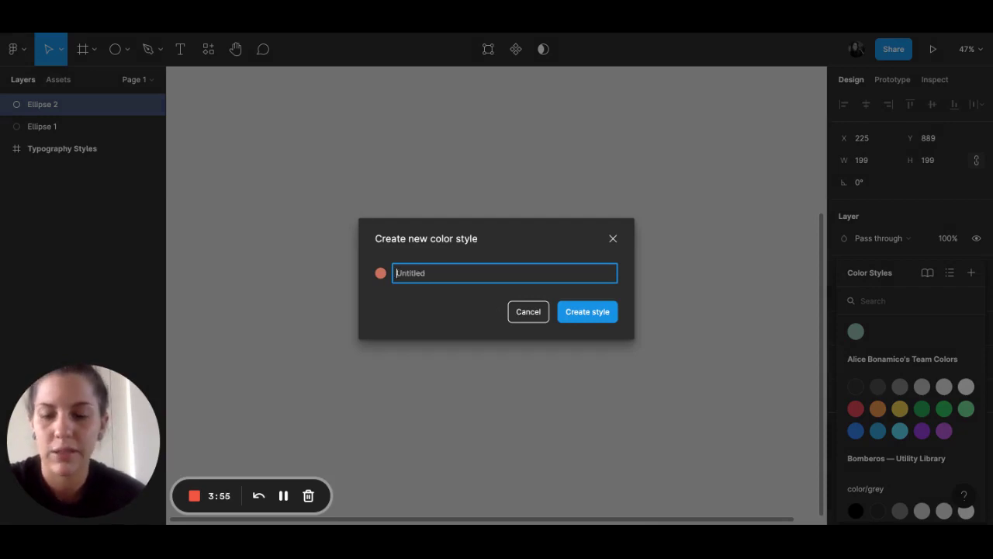
{"action": "type", "text": "Accent Color"}
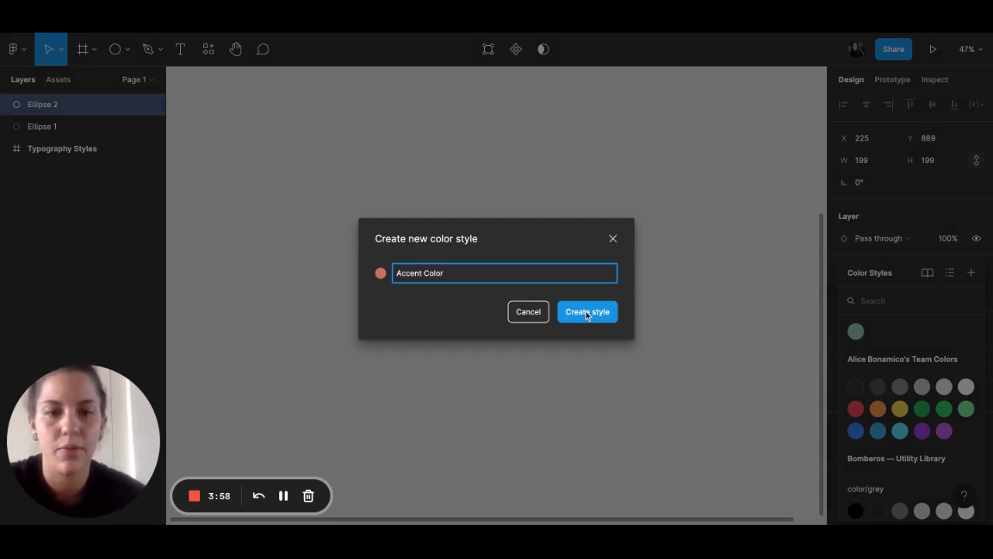
{"action": "left_click", "coordinate": [587, 311]}
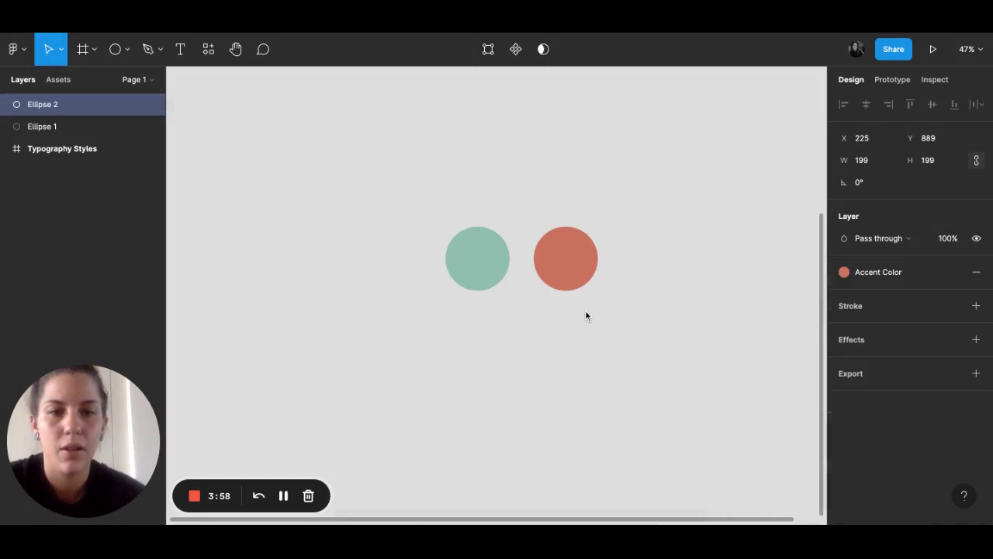
Nudge the coral circle 10 px closer to the green circle
{"action": "left_click", "coordinate": [643, 318]}
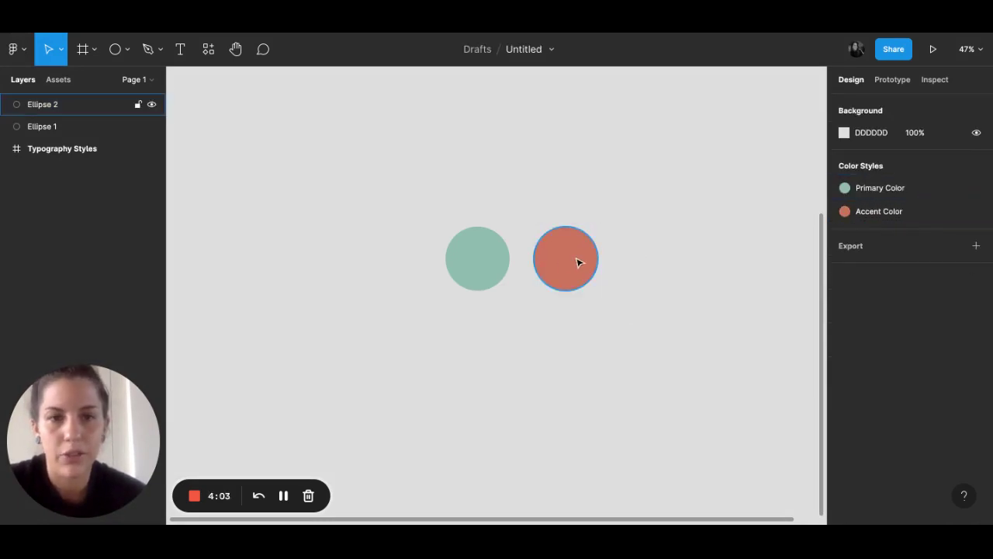
{"action": "left_click_drag", "start_coordinate": [586, 265], "coordinate": [579, 266]}
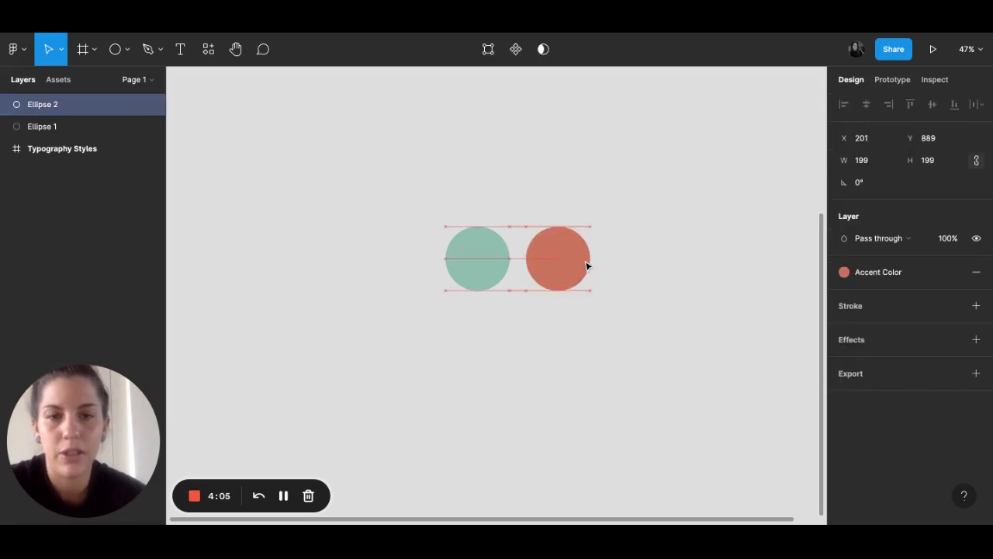
{"action": "left_click", "coordinate": [635, 264]}
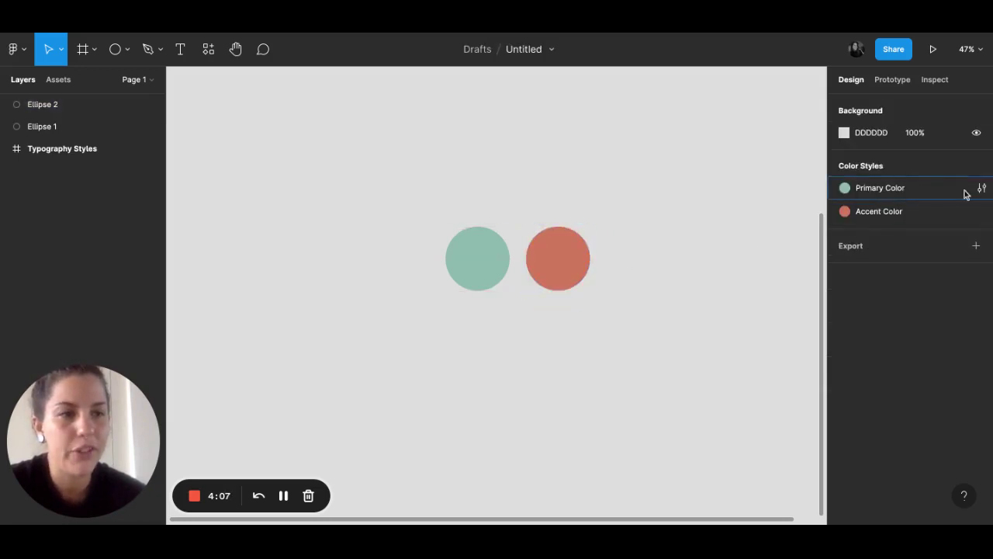
{"action": "mouse_move", "coordinate": [908, 212]}
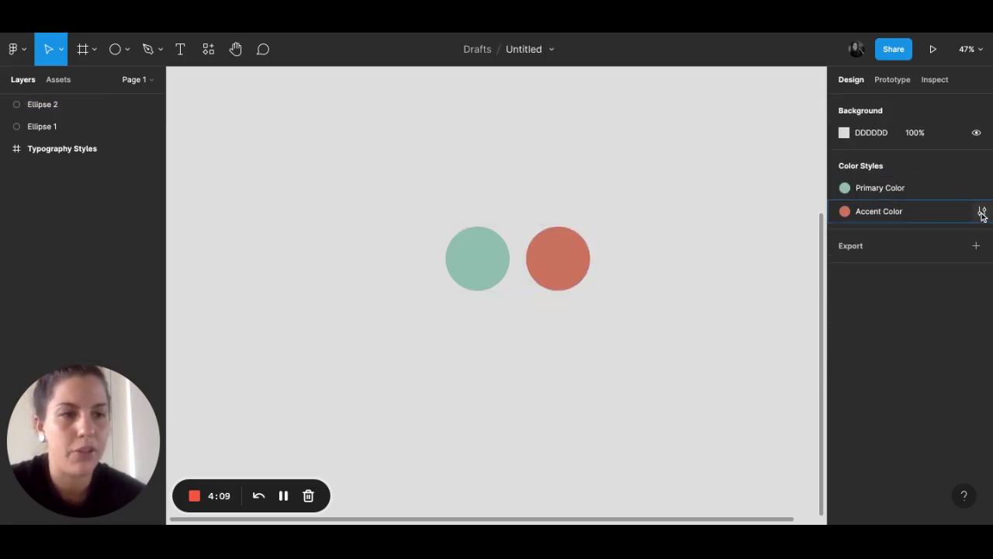
Edit the Accent Color style to salmon D68A72 and check it on the second circle
{"action": "left_click", "coordinate": [983, 211]}
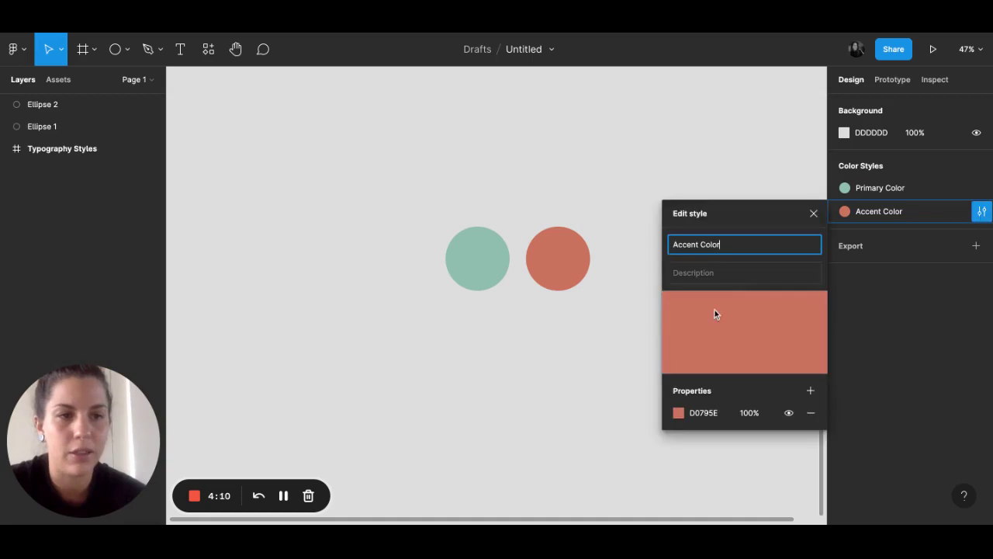
{"action": "left_click", "coordinate": [676, 412]}
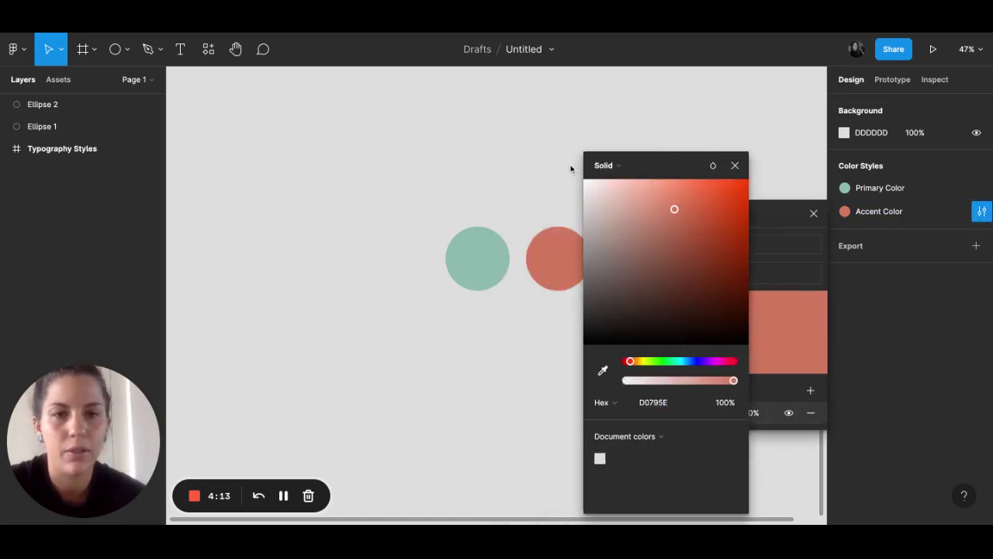
{"action": "left_click", "coordinate": [709, 233]}
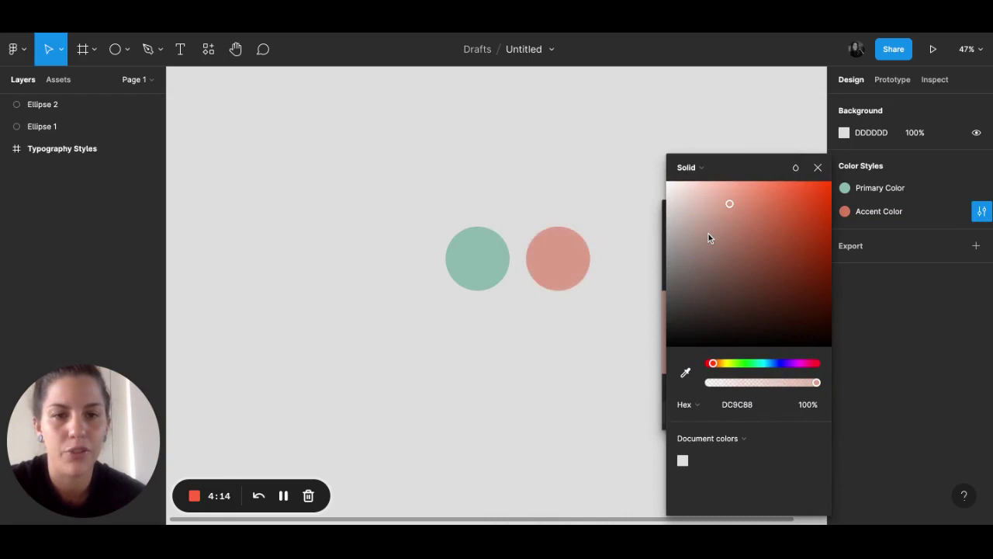
{"action": "left_click_drag", "start_coordinate": [709, 234], "coordinate": [745, 212]}
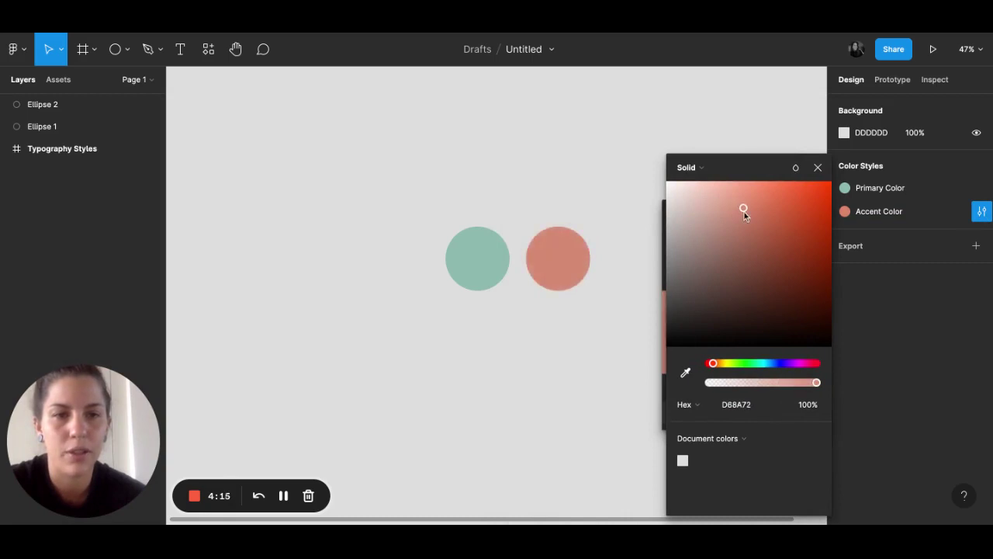
{"action": "left_click", "coordinate": [819, 169]}
{"action": "left_click", "coordinate": [613, 350]}
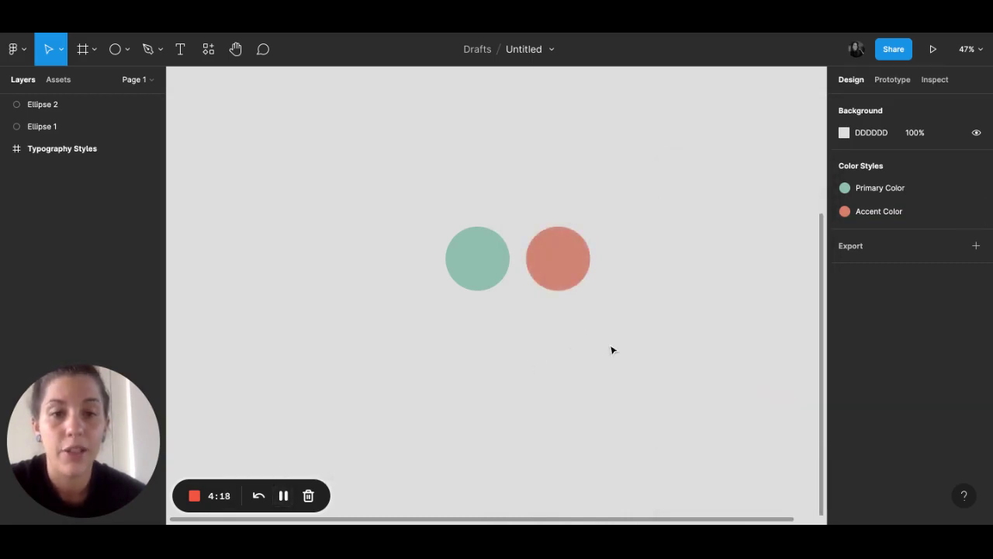
{"action": "left_click", "coordinate": [579, 254]}
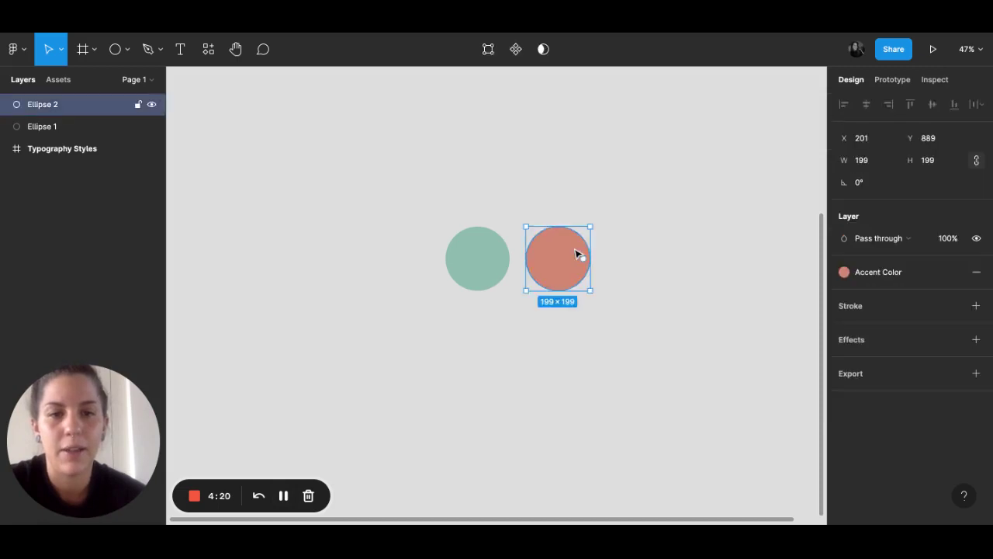
{"action": "left_click", "coordinate": [649, 255]}
{"action": "left_click", "coordinate": [577, 258]}
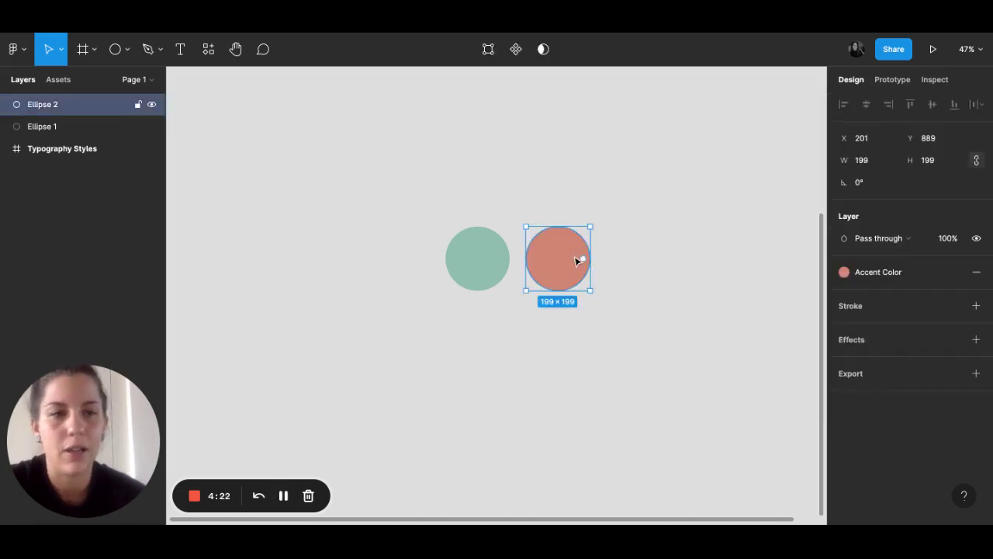
{"action": "left_click", "coordinate": [702, 259]}
Delete the Primary Color and Accent Color styles from their right-click menus, keeping the circle fills
{"action": "right_click", "coordinate": [941, 191]}
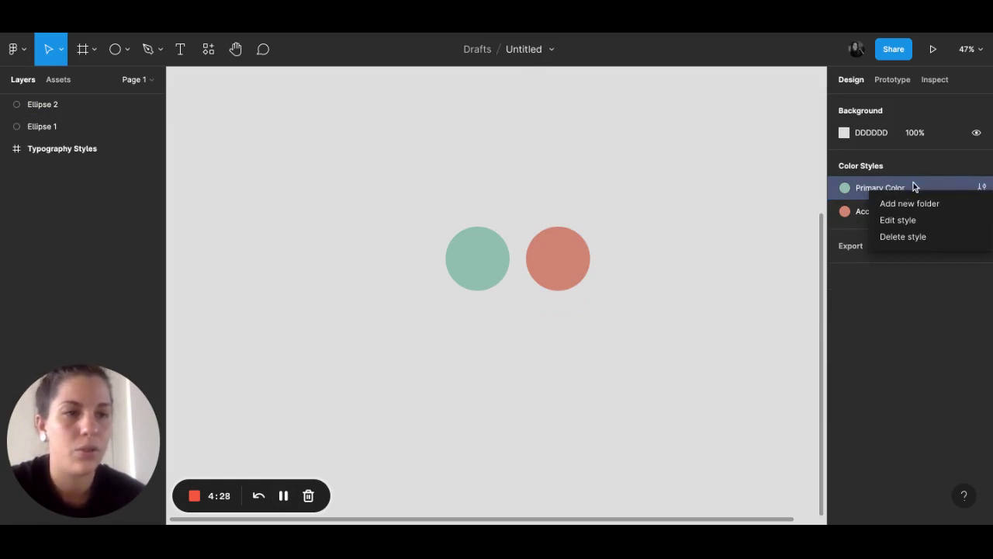
{"action": "left_click", "coordinate": [919, 238]}
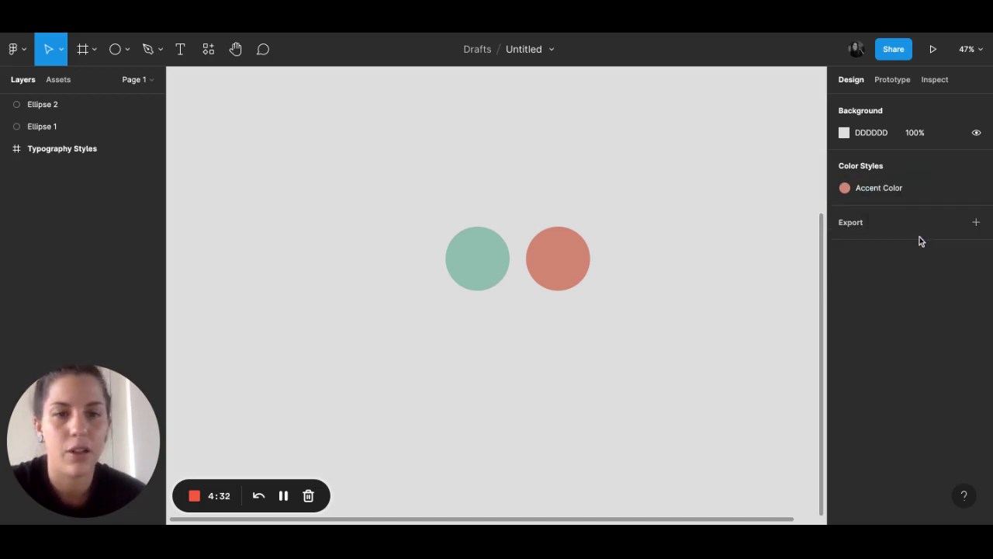
{"action": "mouse_move", "coordinate": [879, 188]}
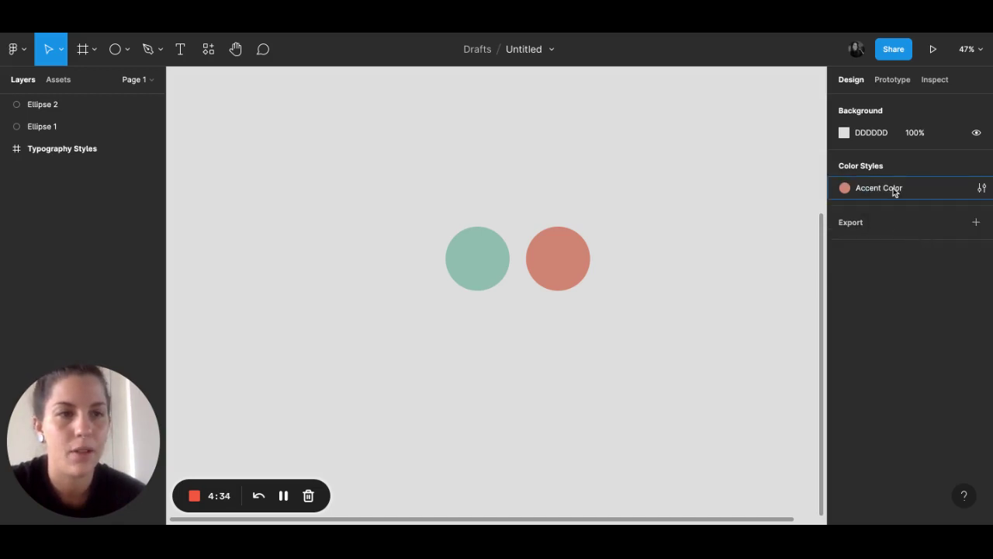
{"action": "left_click", "coordinate": [894, 188]}
{"action": "right_click", "coordinate": [893, 188]}
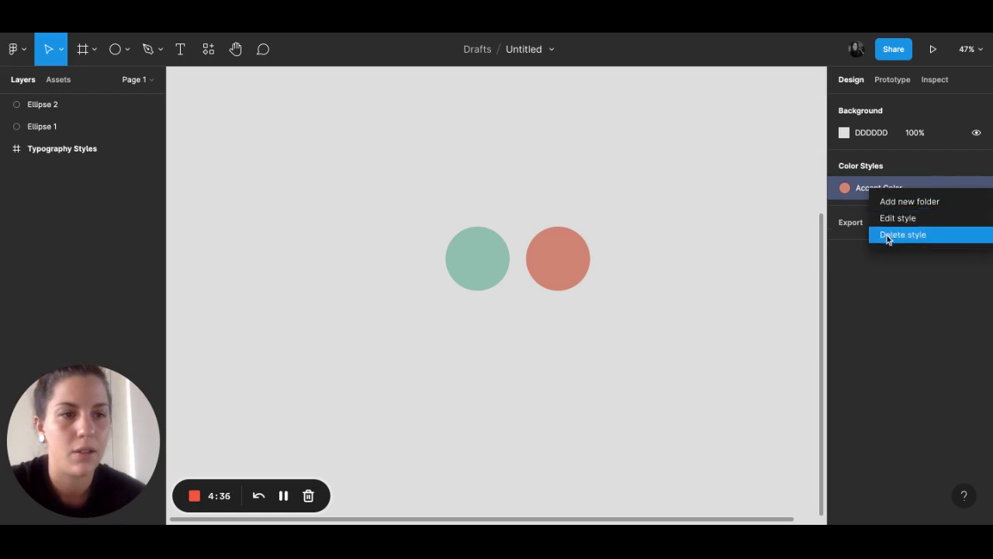
{"action": "left_click", "coordinate": [887, 235]}
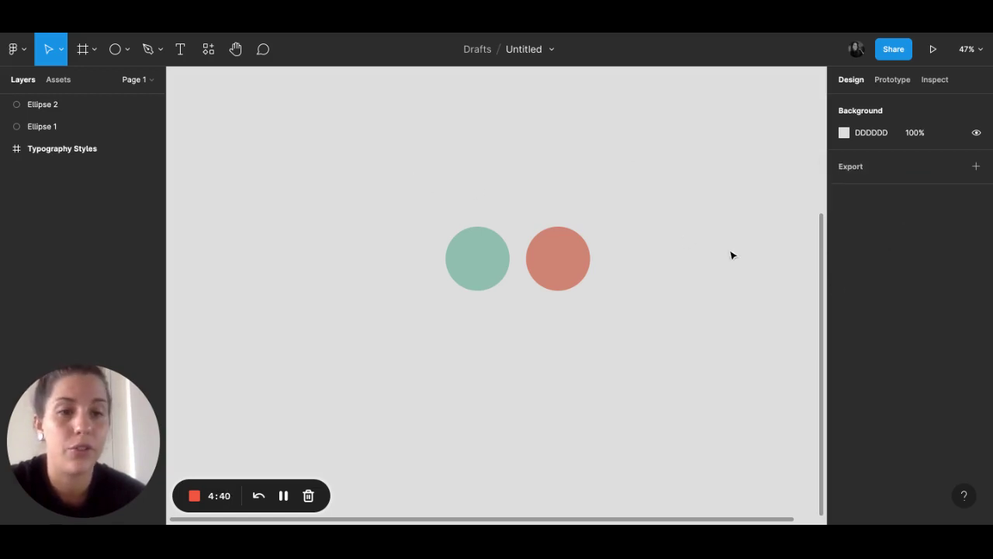
Save Ellipse 1's green fill as colour style 'Light Theme / Primary Color' and check its group
{"action": "left_click", "coordinate": [474, 264]}
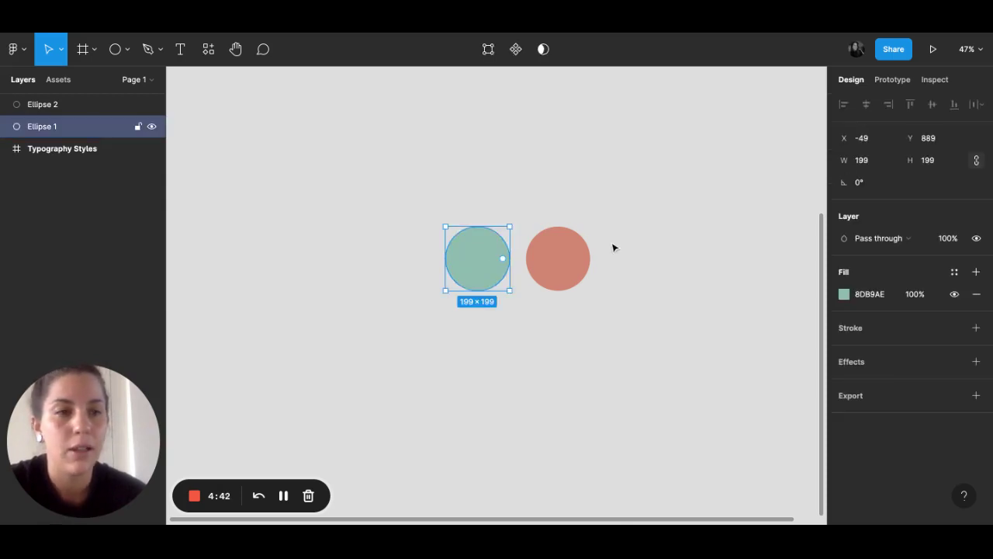
{"action": "left_click", "coordinate": [954, 271]}
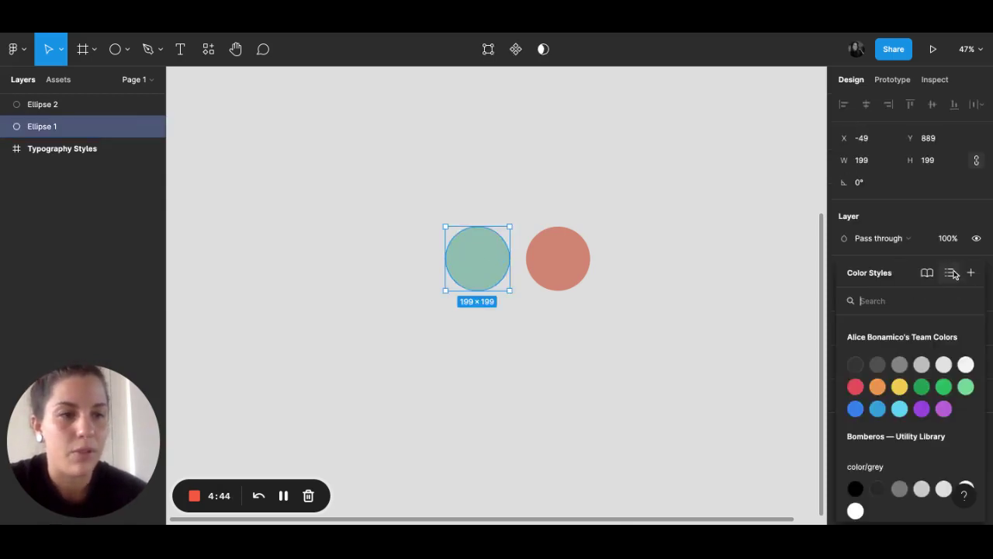
{"action": "left_click", "coordinate": [971, 273]}
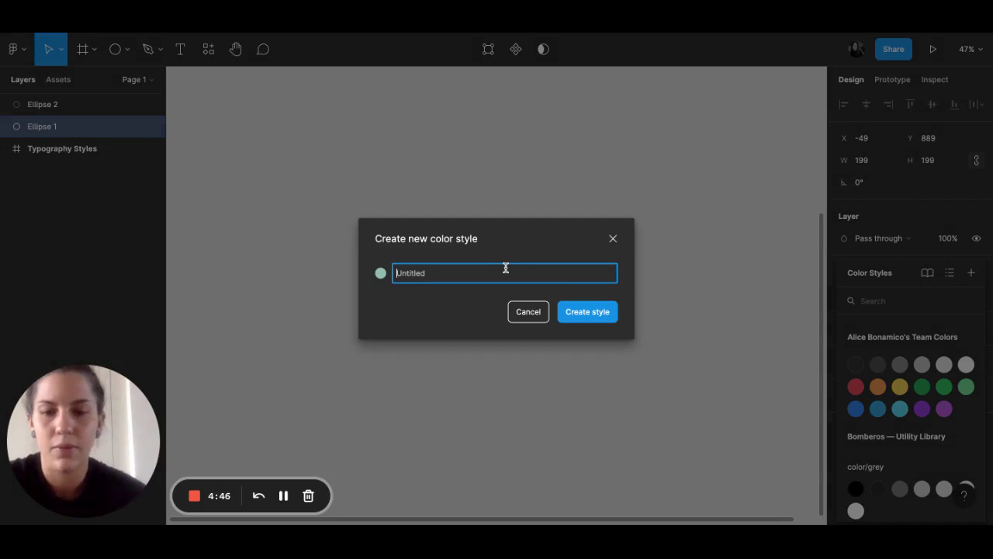
{"action": "type", "text": "Primary Color"}
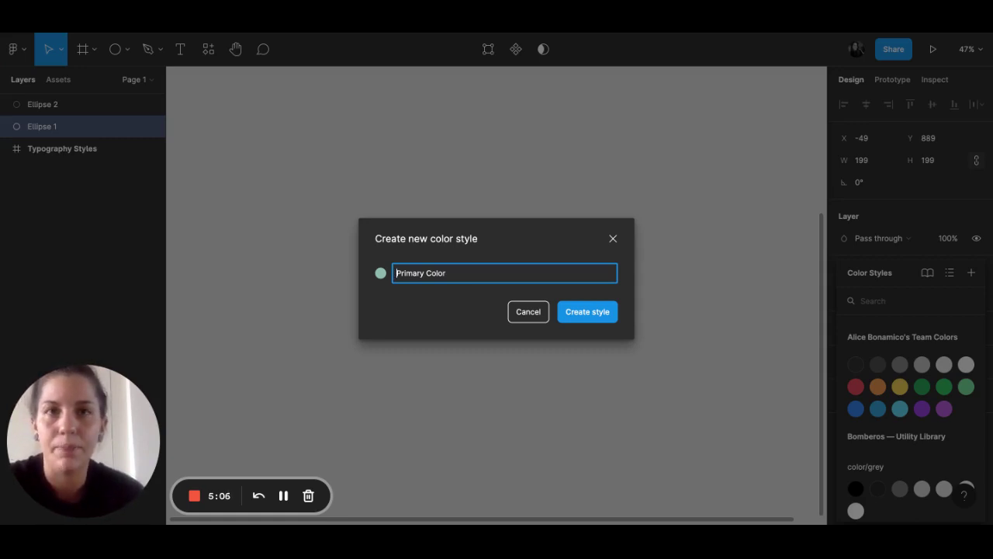
{"action": "type", "text": "L"}
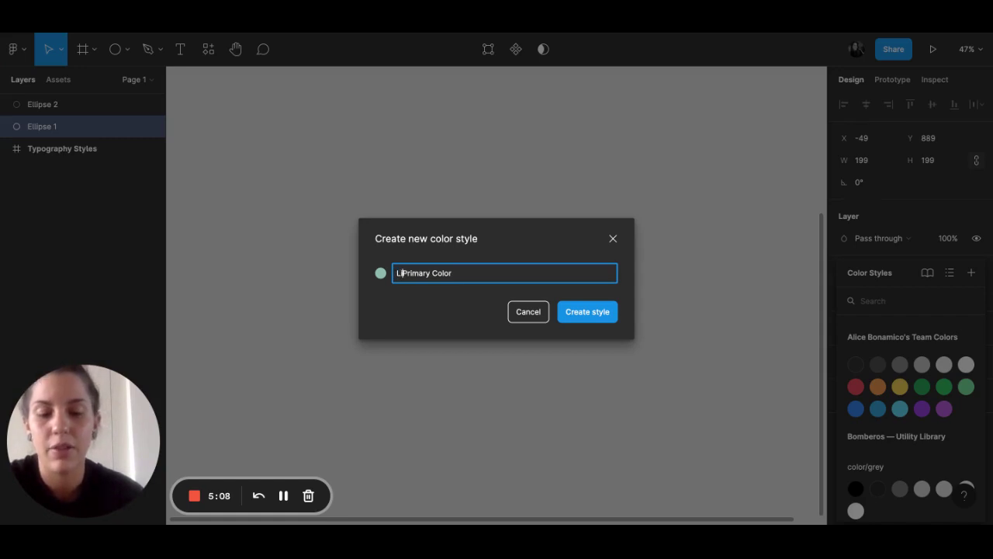
{"action": "type", "text": "ight Them"}
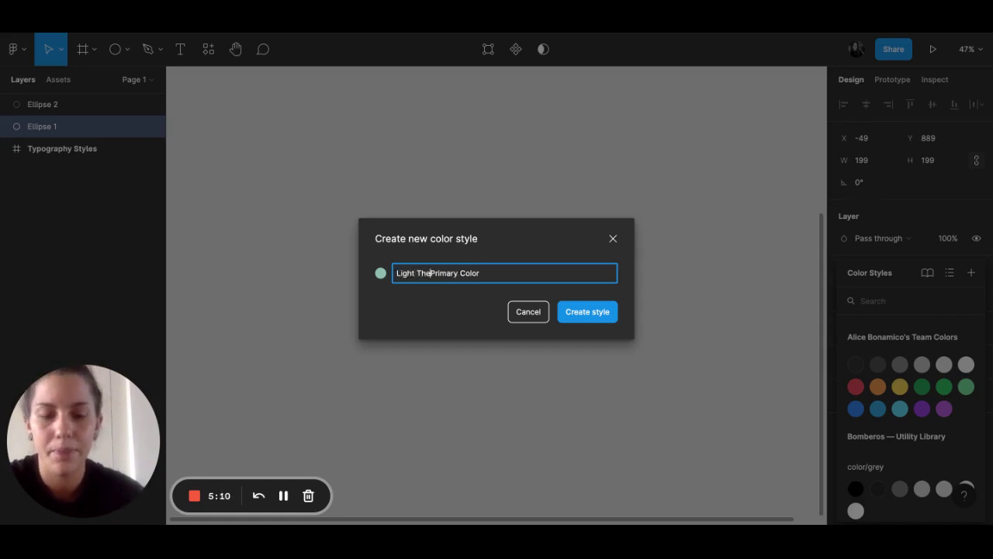
{"action": "type", "text": "e /"}
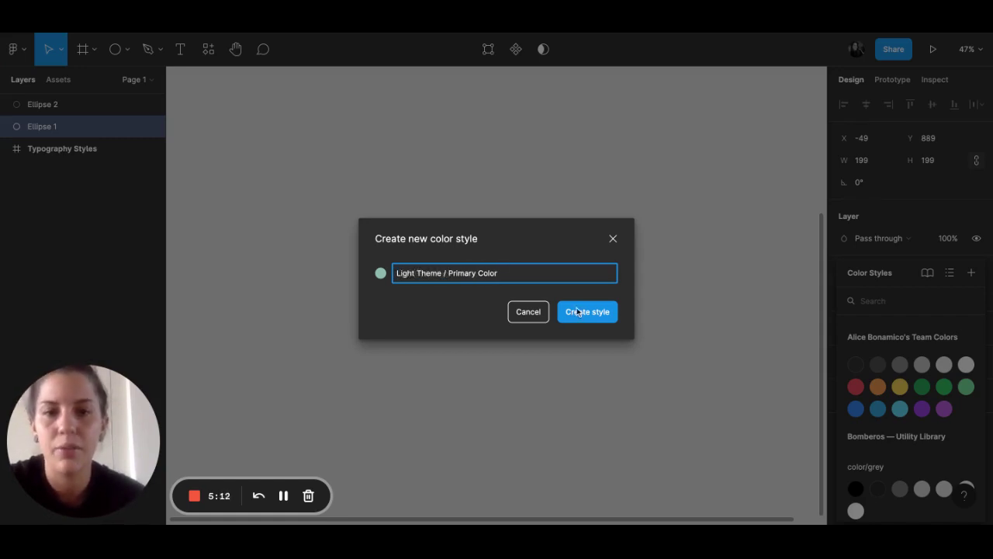
{"action": "left_click", "coordinate": [583, 313]}
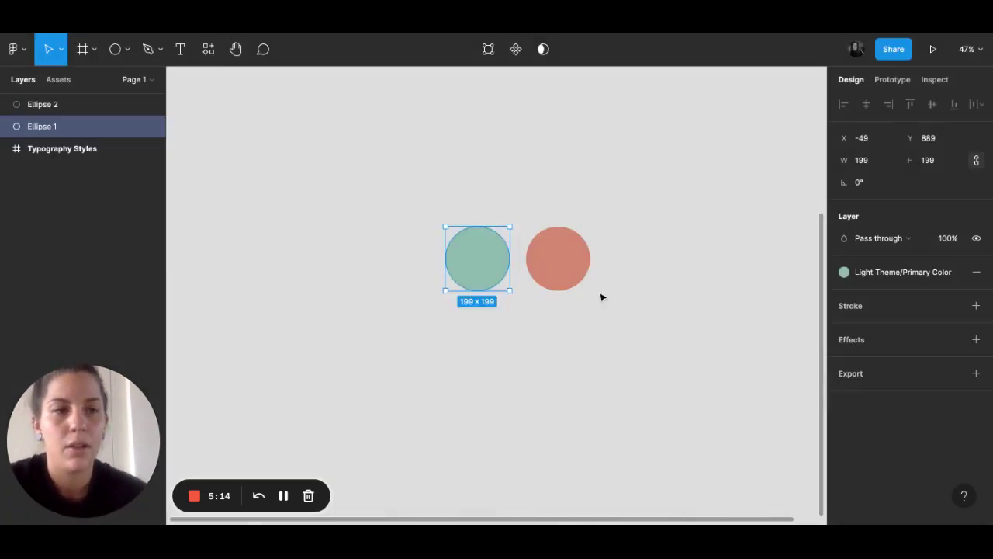
{"action": "left_click", "coordinate": [709, 304]}
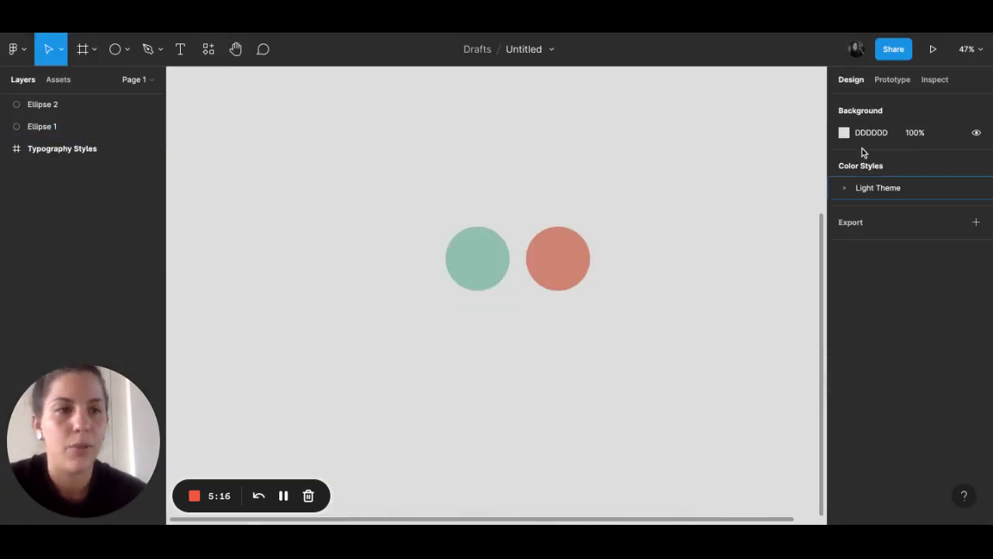
{"action": "left_click", "coordinate": [847, 189]}
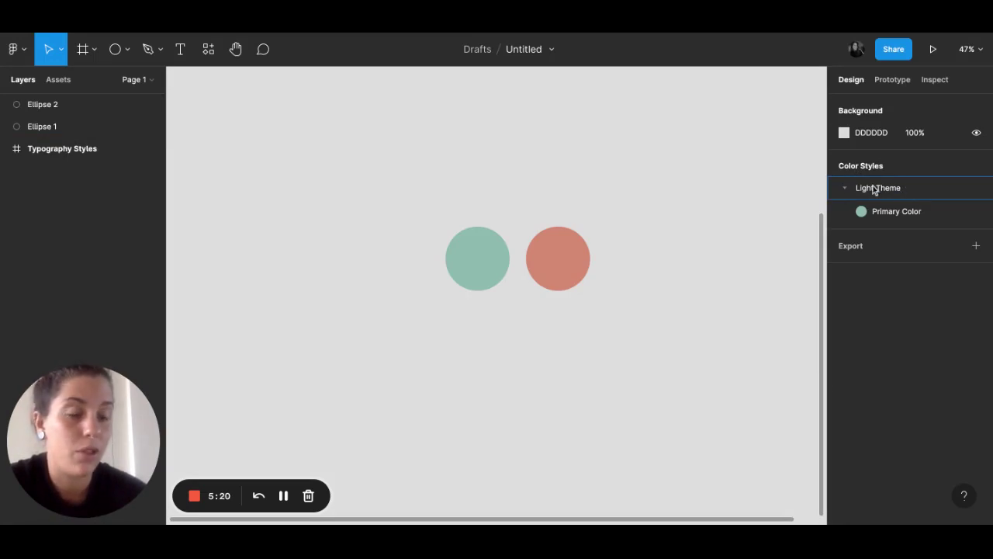
{"action": "mouse_move", "coordinate": [900, 212]}
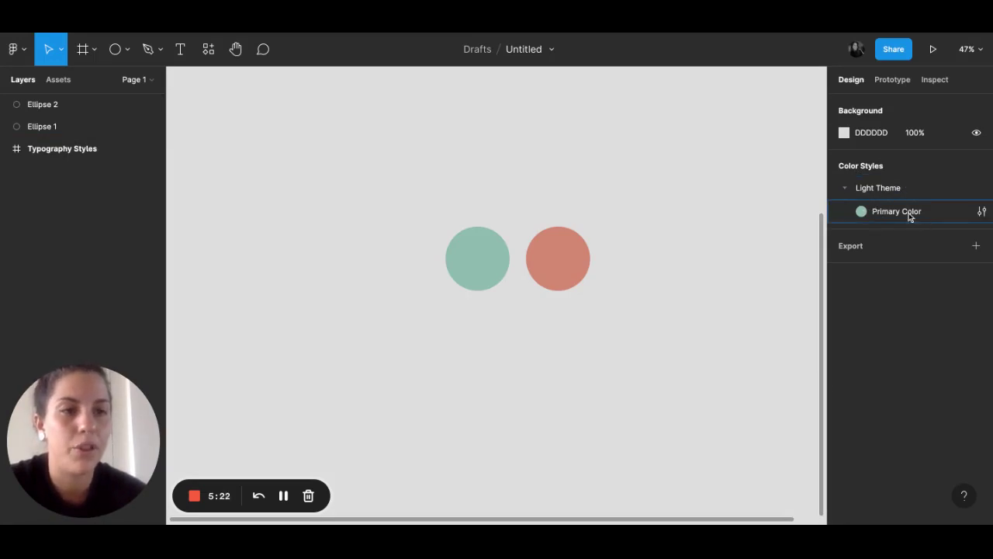
Save Ellipse 2's coral fill as colour style 'Light Theme/Accent Color'
{"action": "left_click", "coordinate": [565, 258]}
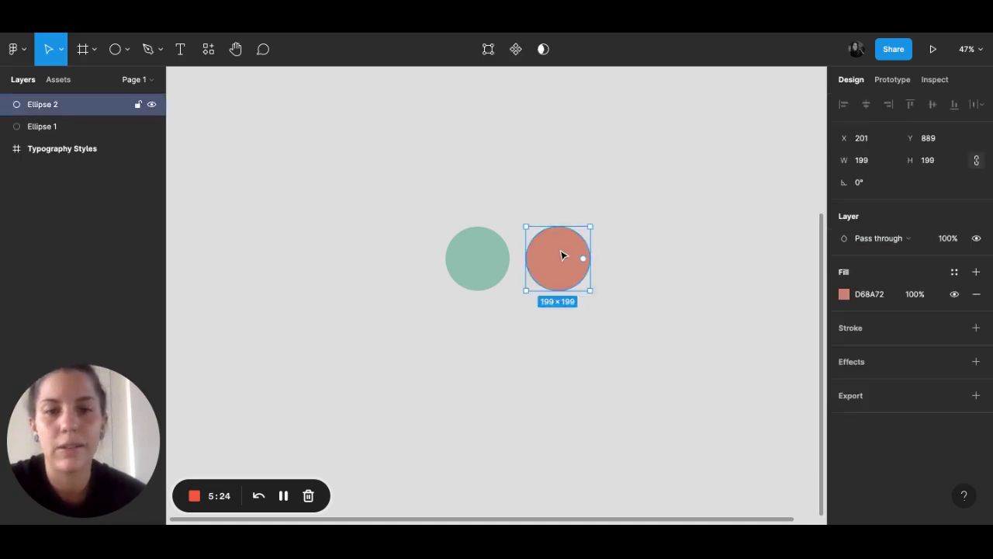
{"action": "left_click", "coordinate": [954, 273]}
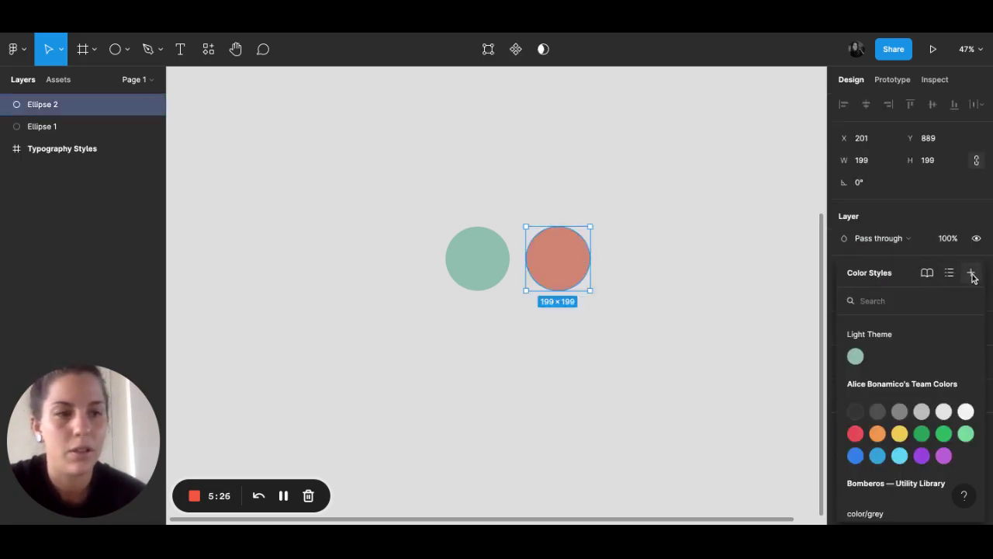
{"action": "left_click", "coordinate": [972, 273]}
{"action": "type", "text": "Li"}
{"action": "key", "text": "BackSpace"}
{"action": "key", "text": "BackSpace"}
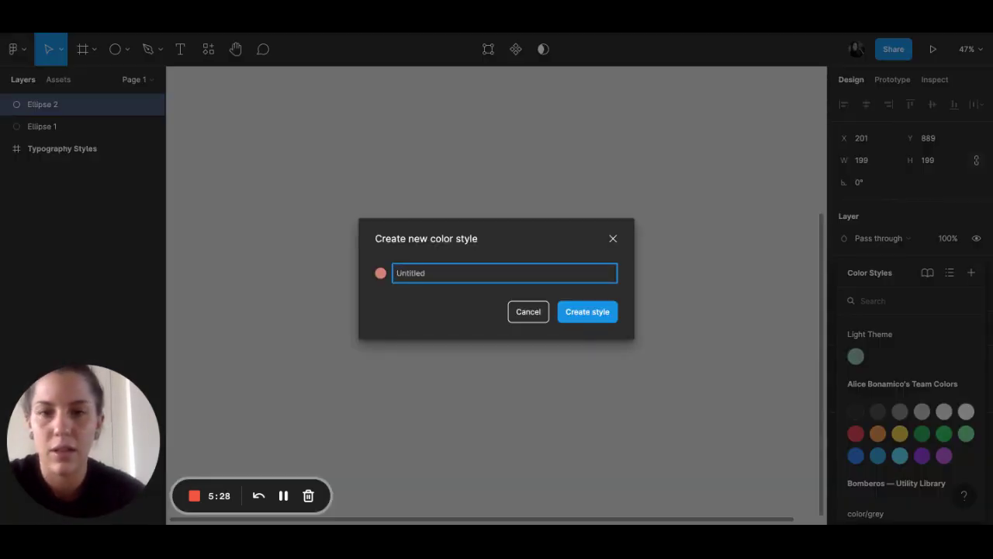
{"action": "type", "text": "Light Theme"}
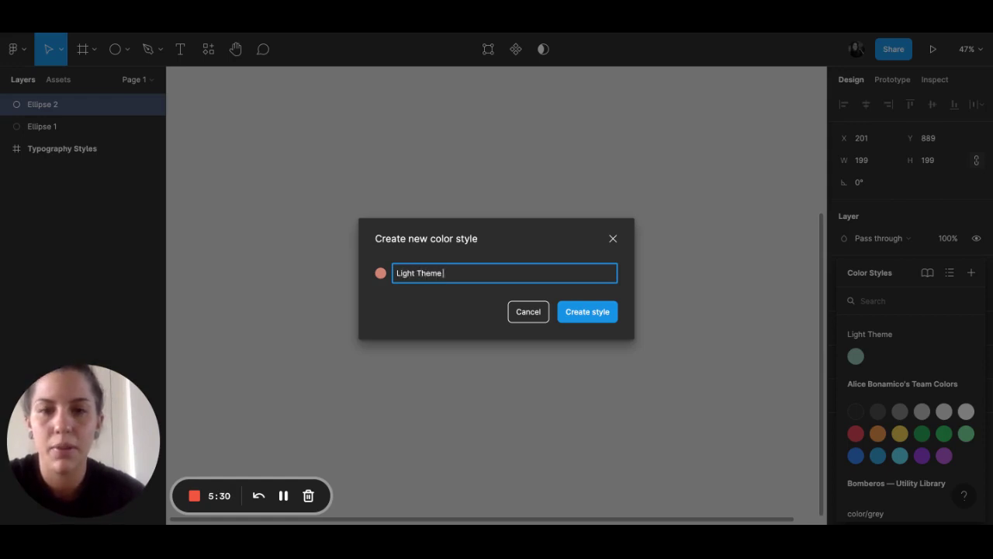
{"action": "type", "text": "/Accent C"}
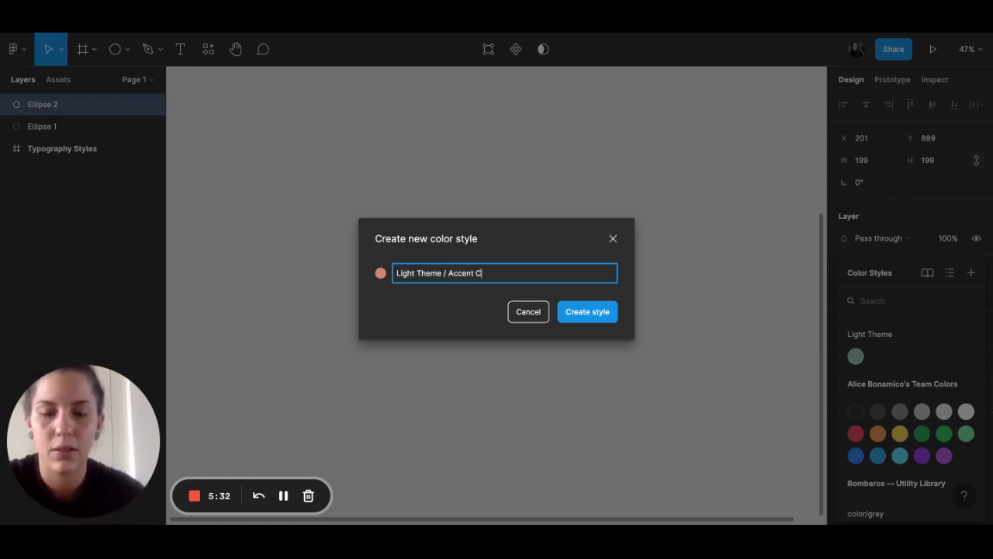
{"action": "type", "text": "olor"}
{"action": "left_click", "coordinate": [591, 320]}
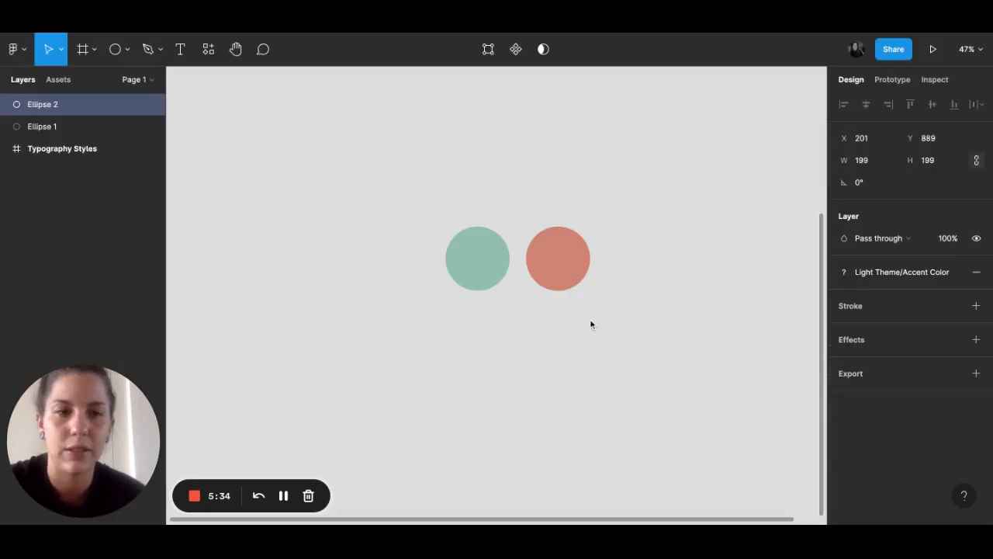
{"action": "left_click", "coordinate": [738, 316]}
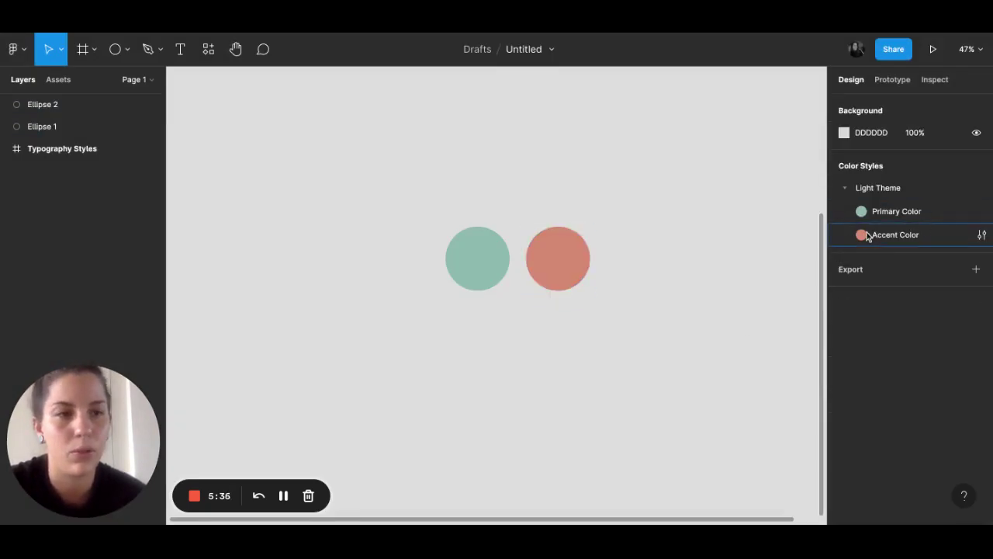
{"action": "left_click", "coordinate": [284, 498]}
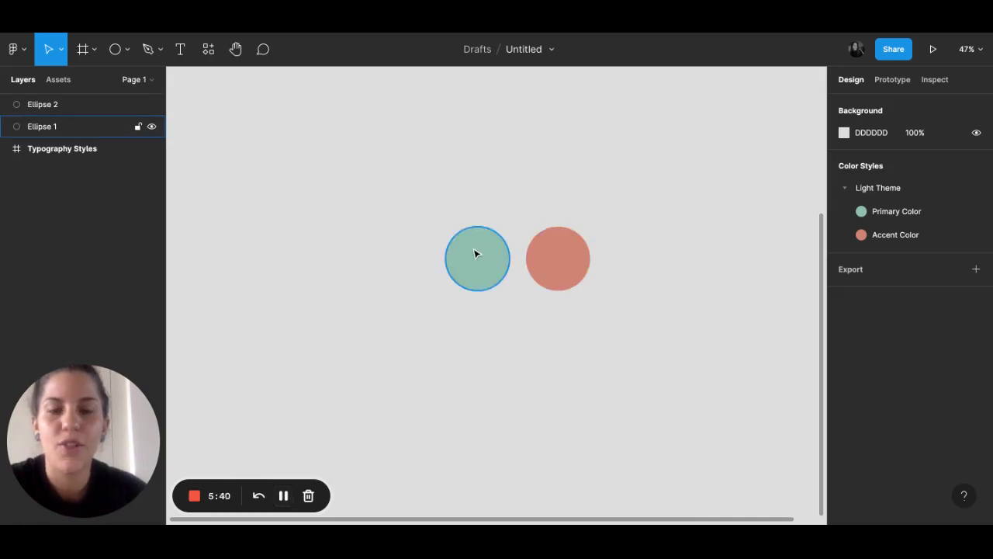
Select and deselect both circles to check their theme colour styles, then show the shape tools list
{"action": "left_click_drag", "start_coordinate": [601, 335], "coordinate": [458, 236]}
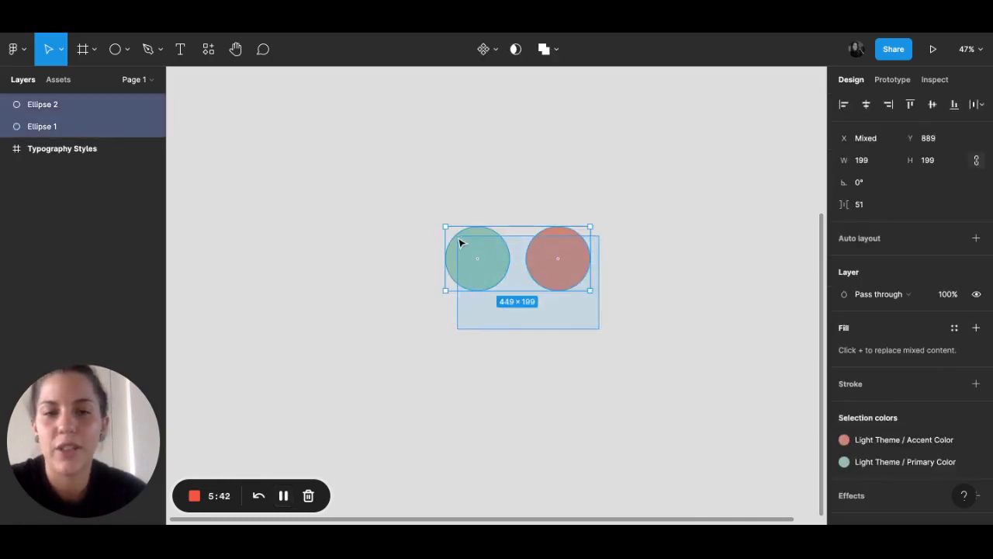
{"action": "key", "text": "Escape"}
{"action": "scroll", "coordinate": [623, 297], "scroll_direction": "right", "scroll_amount": 2}
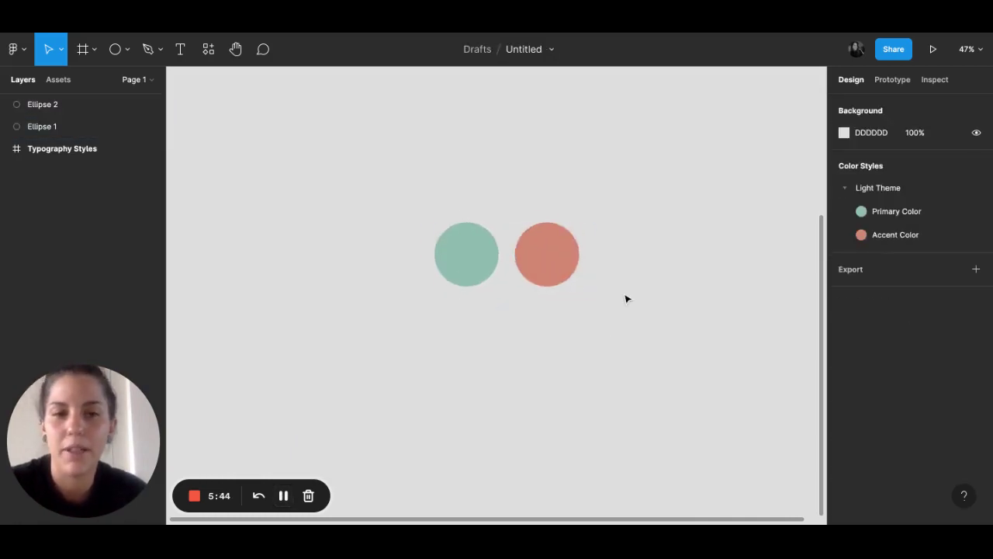
{"action": "scroll", "coordinate": [626, 298], "scroll_direction": "right", "scroll_amount": 2}
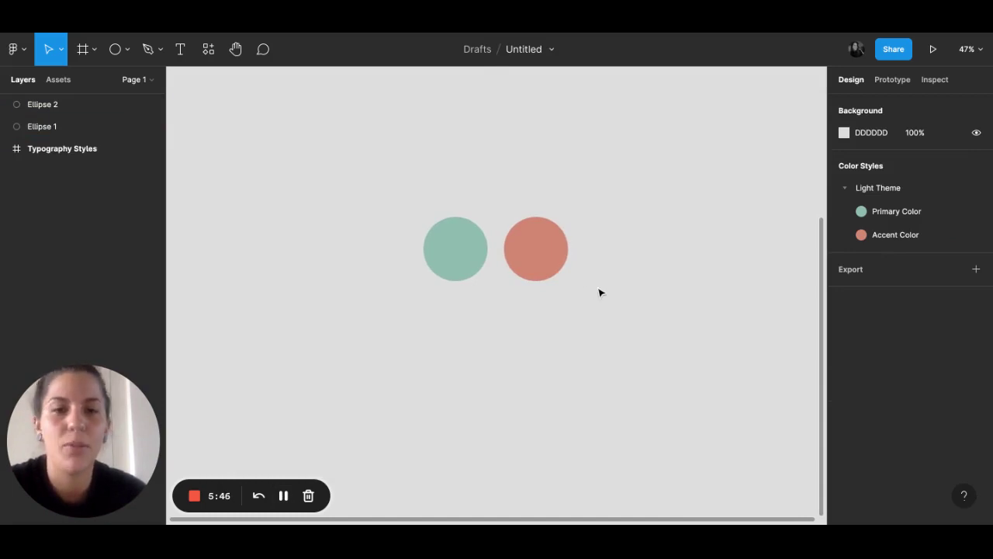
{"action": "left_click_drag", "start_coordinate": [398, 200], "coordinate": [575, 285]}
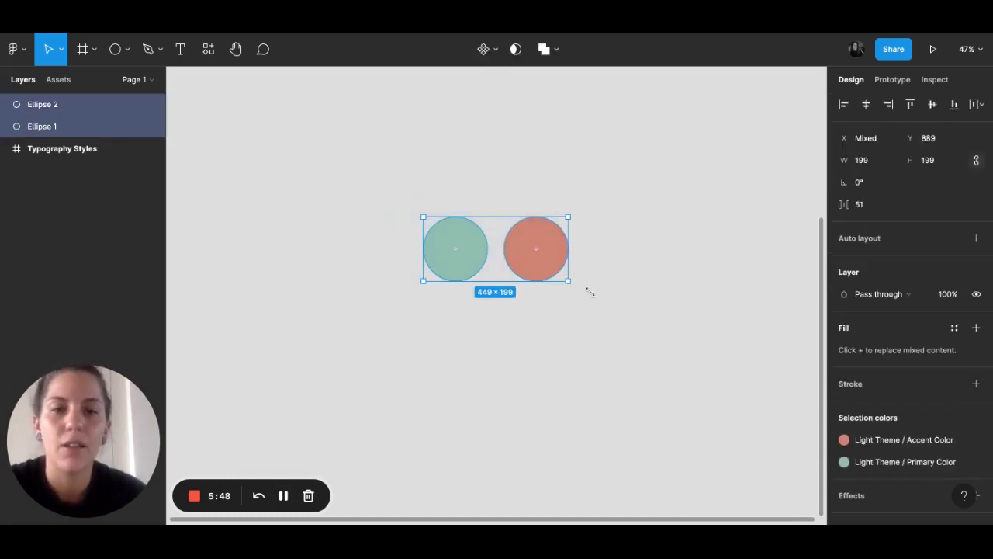
{"action": "key", "text": "Escape"}
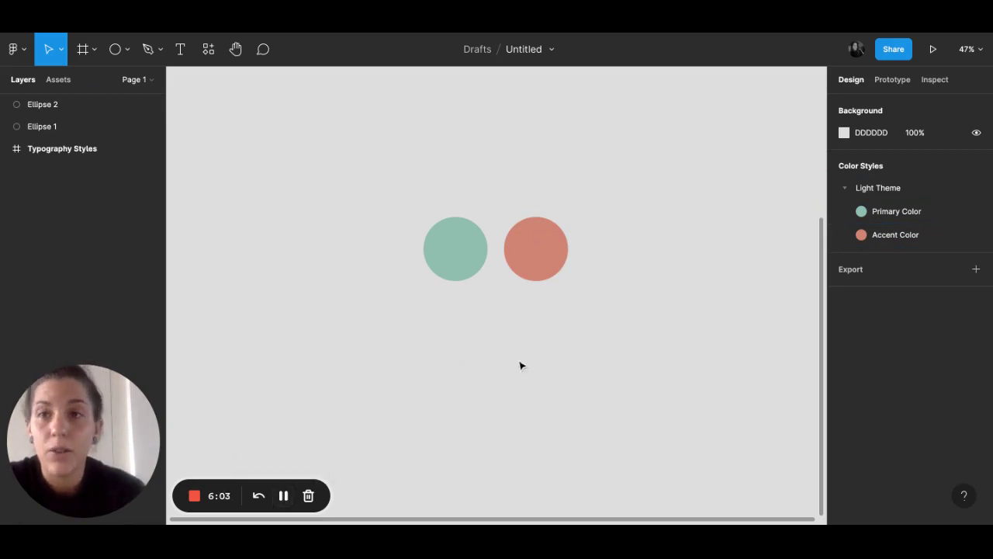
{"action": "left_click", "coordinate": [473, 254]}
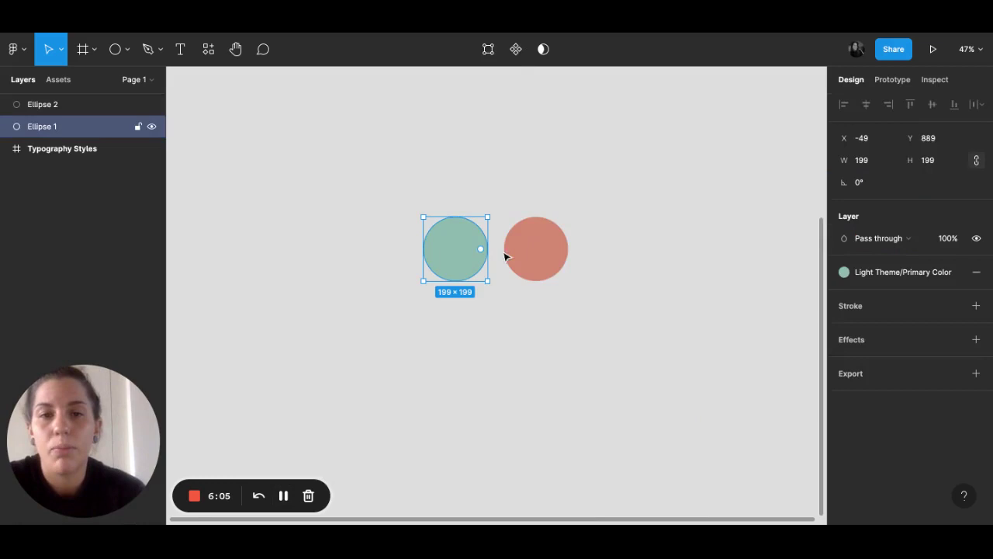
{"action": "left_click", "coordinate": [612, 282]}
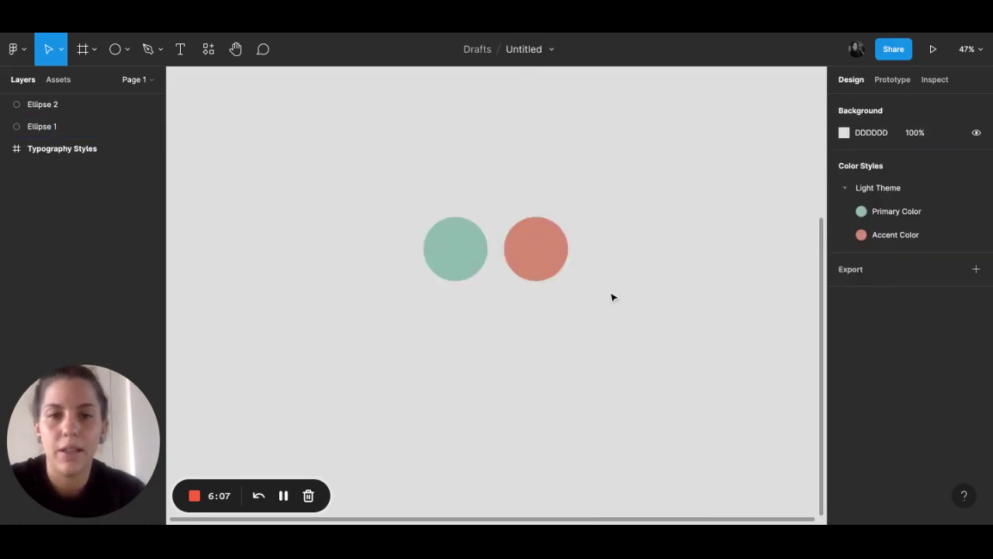
{"action": "left_click_drag", "start_coordinate": [475, 239], "coordinate": [611, 292]}
{"action": "left_click", "coordinate": [694, 280]}
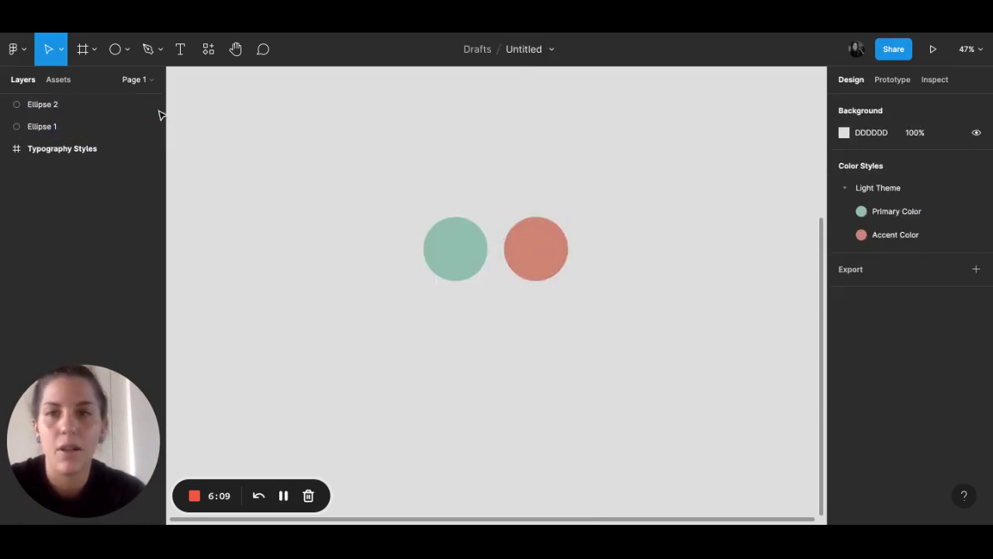
{"action": "left_click", "coordinate": [127, 48]}
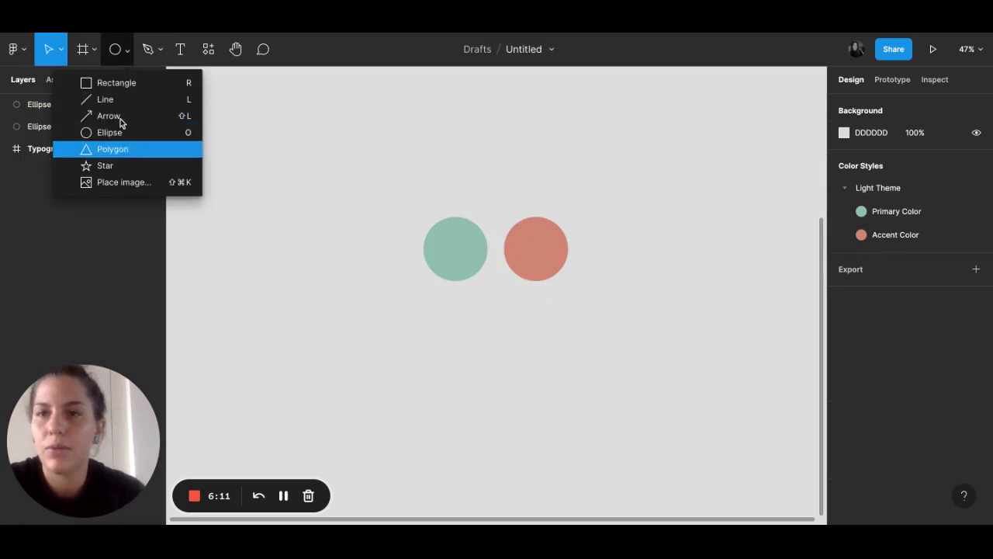
Draw a rectangle below the circles with a thicker Light Theme/Primary Color stroke
{"action": "left_click", "coordinate": [125, 85]}
{"action": "left_click_drag", "start_coordinate": [425, 317], "coordinate": [536, 379]}
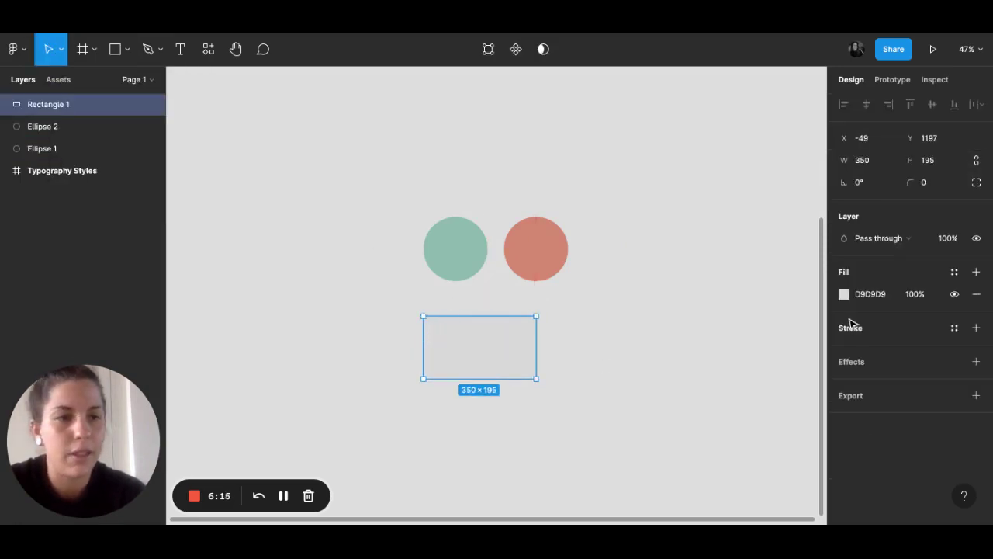
{"action": "mouse_move", "coordinate": [908, 328]}
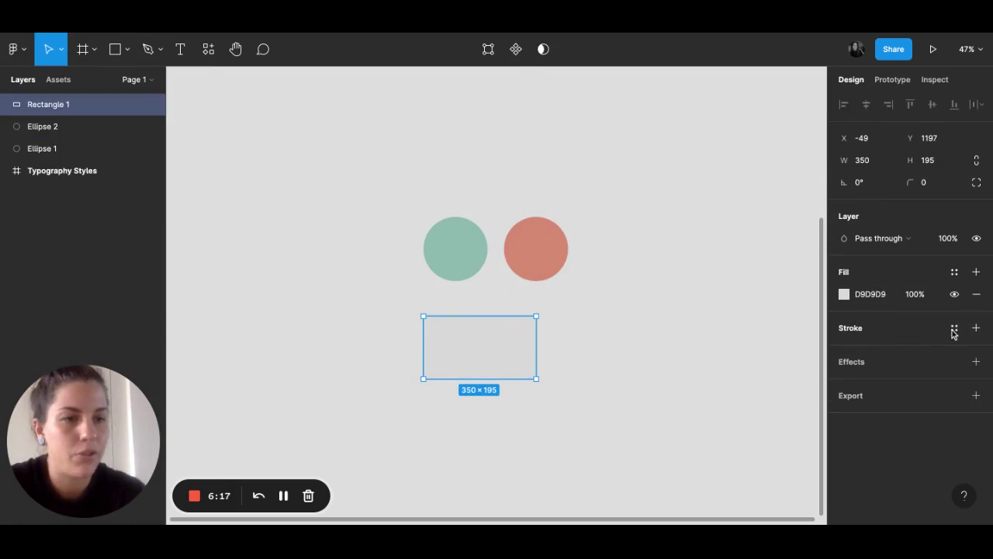
{"action": "left_click", "coordinate": [954, 327]}
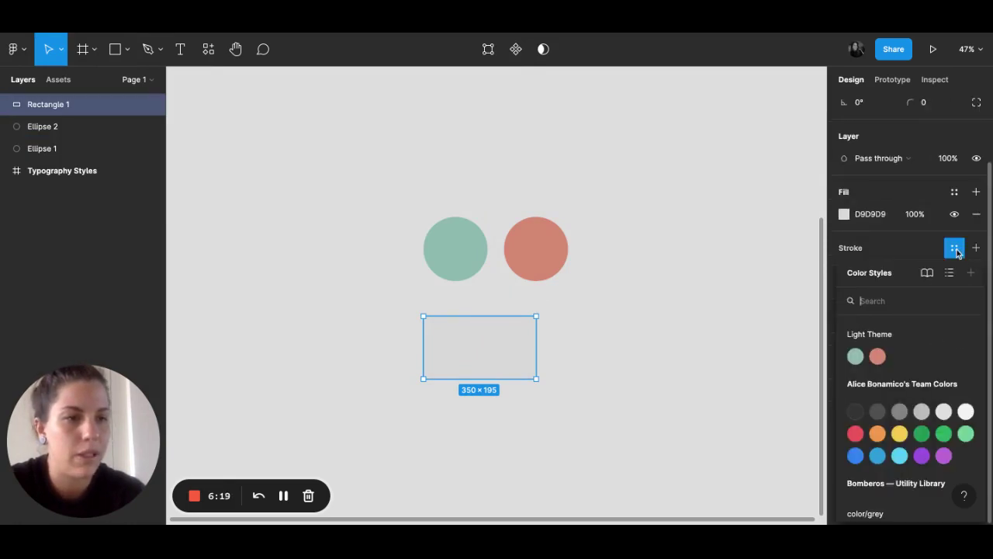
{"action": "left_click", "coordinate": [854, 356]}
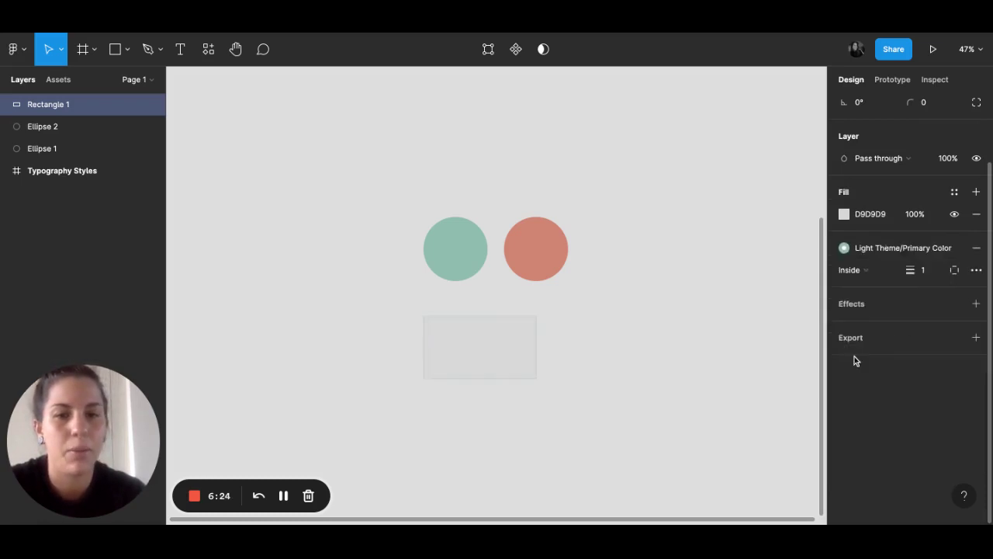
{"action": "left_click", "coordinate": [929, 274]}
{"action": "key", "text": "Up"}
{"action": "key", "text": "Up"}
{"action": "key", "text": "Up"}
{"action": "key", "text": "Up"}
{"action": "key", "text": "Up"}
{"action": "key", "text": "Up"}
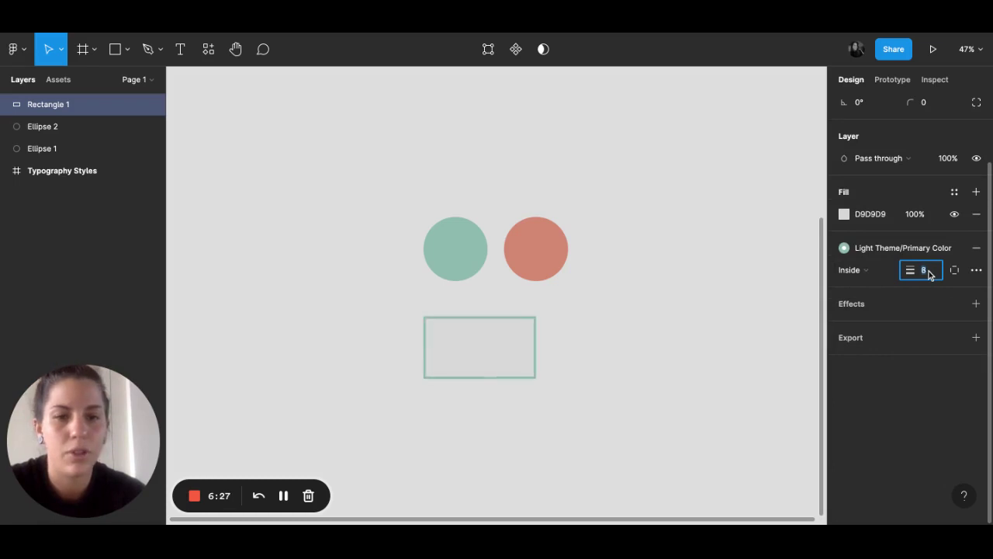
{"action": "key", "text": "Up"}
{"action": "key", "text": "Up"}
{"action": "key", "text": "Up"}
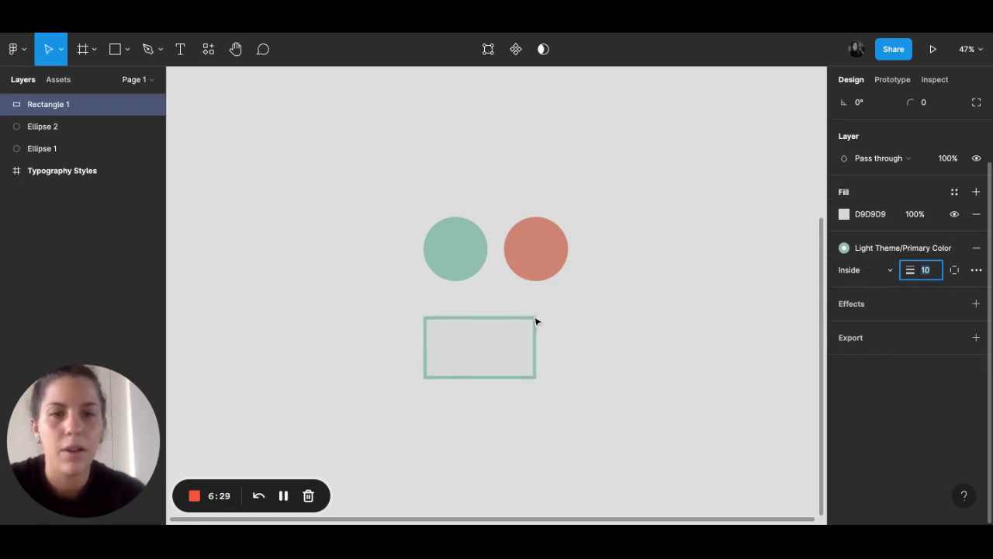
Align the rectangle's left edge with the green circle's left edge
{"action": "left_click", "coordinate": [632, 363]}
{"action": "left_click_drag", "start_coordinate": [512, 349], "coordinate": [526, 349]}
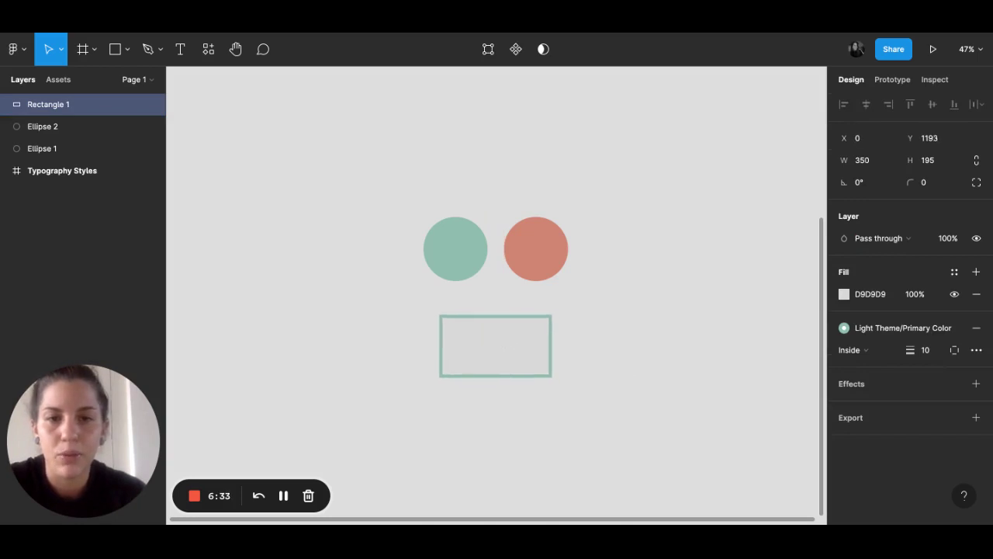
{"action": "left_click", "coordinate": [615, 335]}
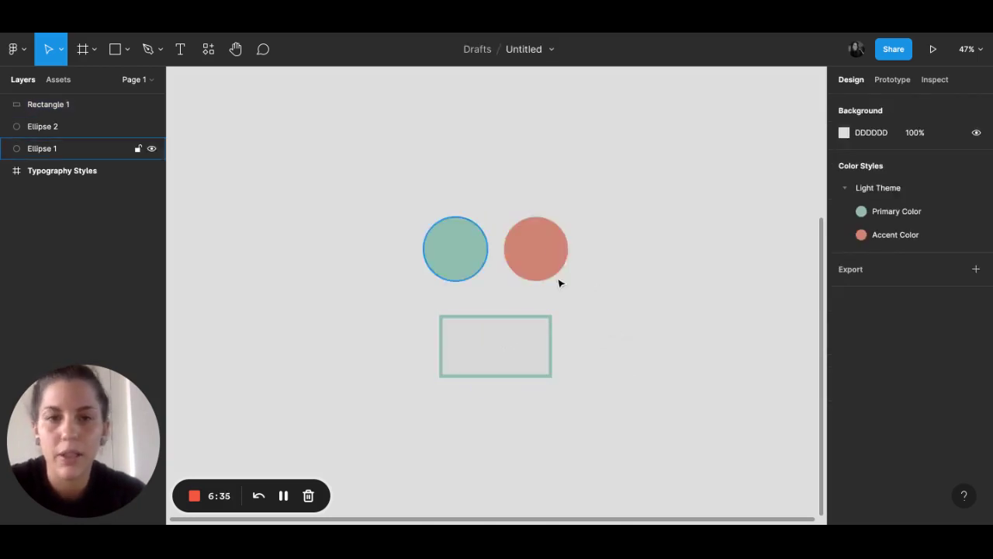
{"action": "left_click_drag", "start_coordinate": [522, 325], "coordinate": [508, 318]}
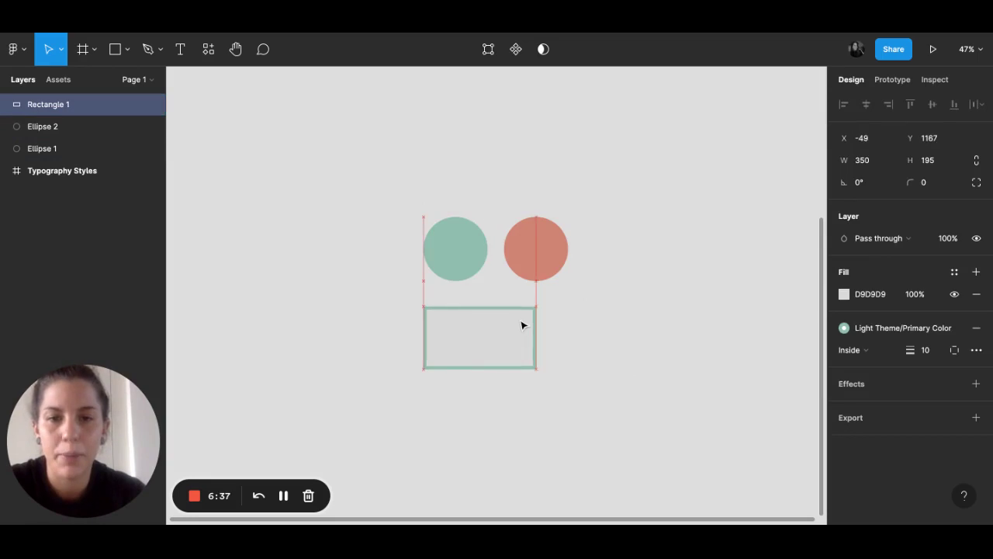
{"action": "left_click", "coordinate": [598, 329]}
{"action": "scroll", "coordinate": [599, 328], "scroll_direction": "left", "scroll_amount": 3}
{"action": "scroll", "coordinate": [598, 330], "scroll_direction": "left", "scroll_amount": 2}
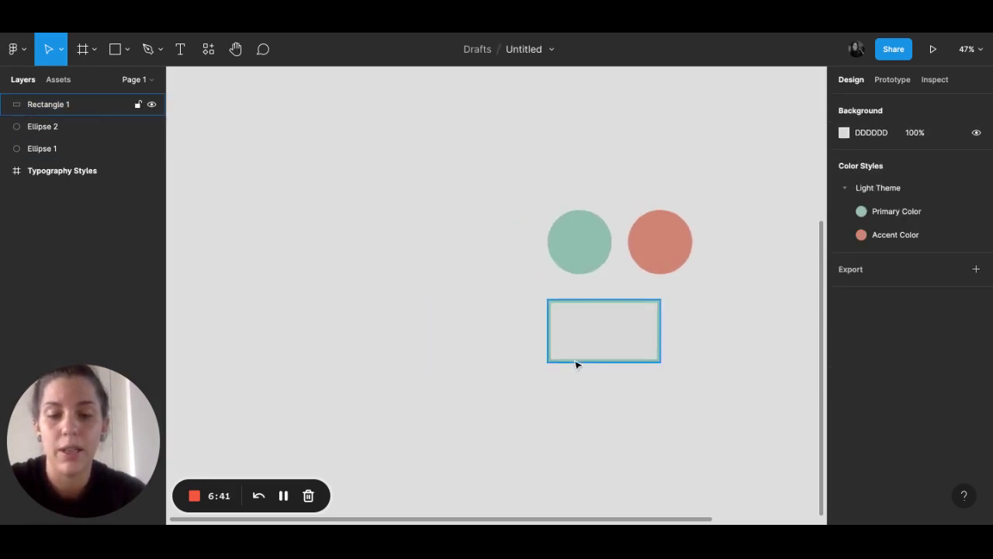
Add a 'Testo di prova' text layer left of the shapes
{"action": "key", "text": "t"}
{"action": "left_click", "coordinate": [370, 244]}
{"action": "type", "text": "Test"}
{"action": "key", "text": "Escape"}
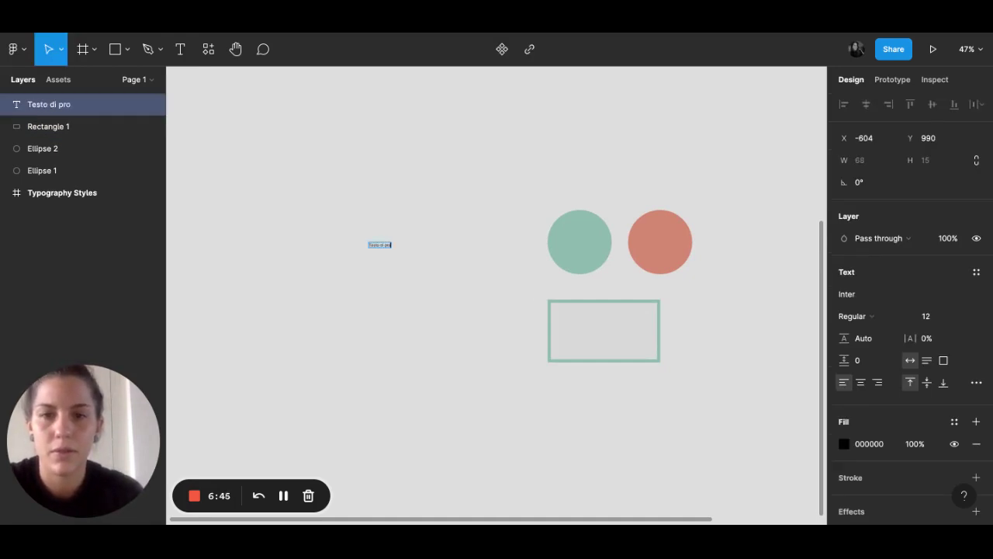
{"action": "type", "text": "va"}
{"action": "key", "text": "Escape"}
Make the text Bold 42 with the Primary Color fill style and place it left of the rectangle
{"action": "left_click", "coordinate": [883, 319]}
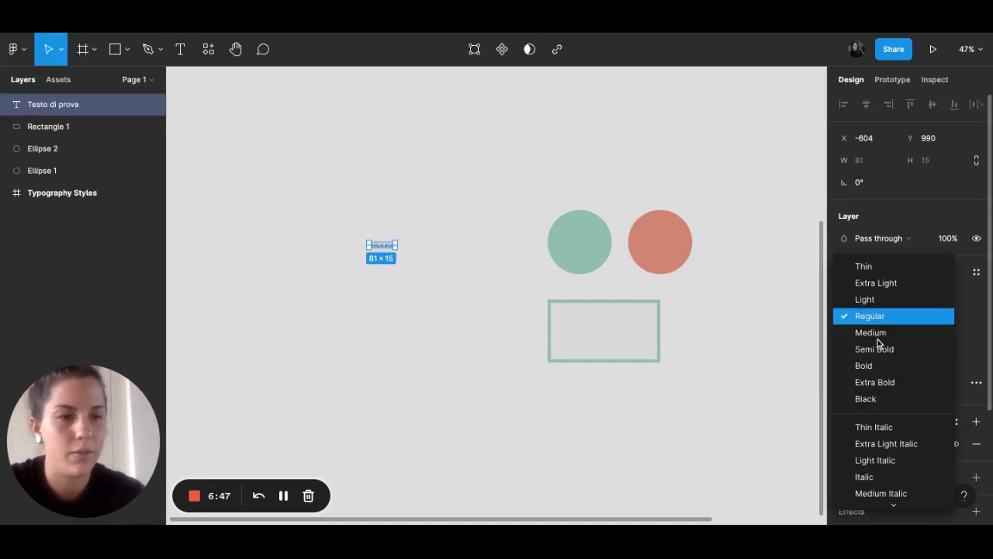
{"action": "left_click", "coordinate": [870, 365]}
{"action": "left_click", "coordinate": [940, 312]}
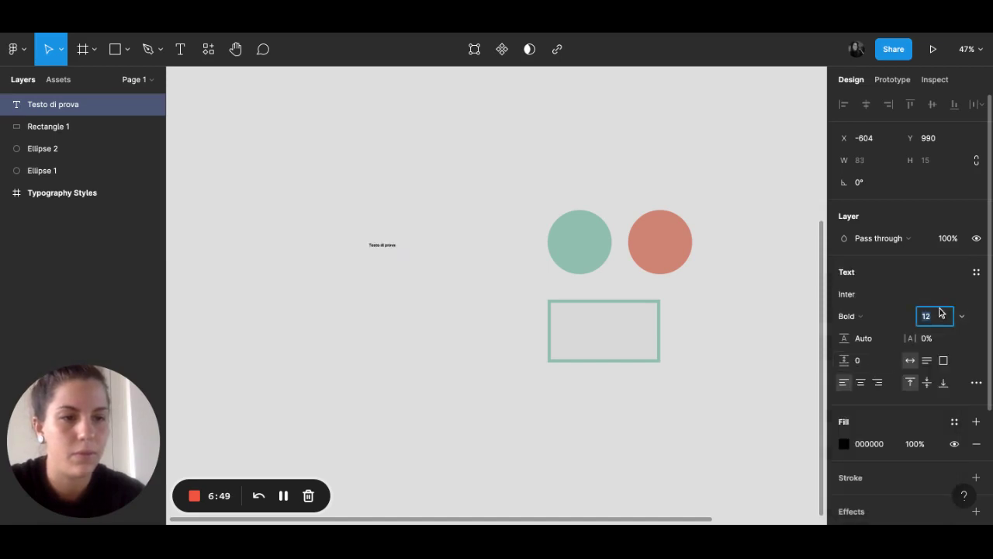
{"action": "key", "text": "shift+Up"}
{"action": "key", "text": "shift+Up"}
{"action": "key", "text": "shift+Up"}
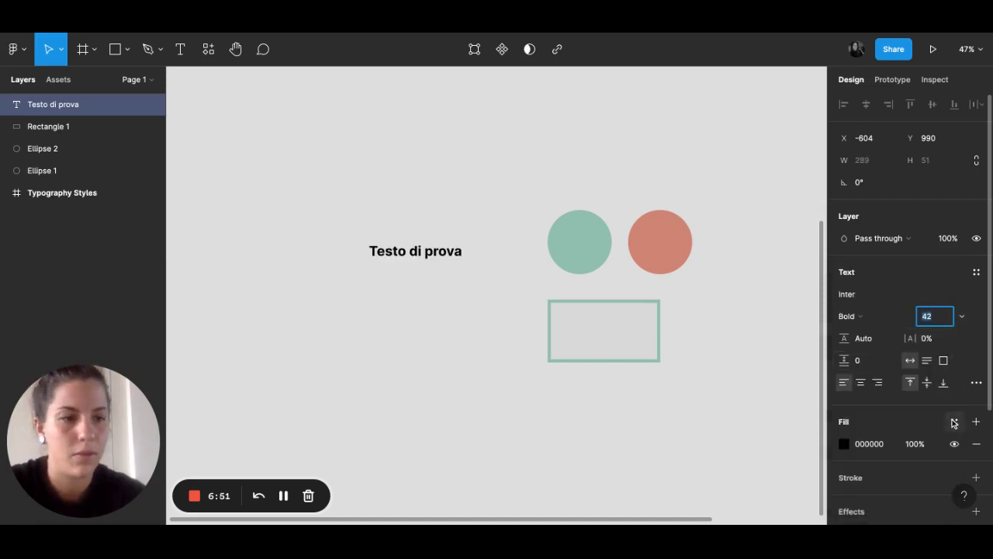
{"action": "left_click", "coordinate": [954, 423]}
{"action": "left_click", "coordinate": [853, 355]}
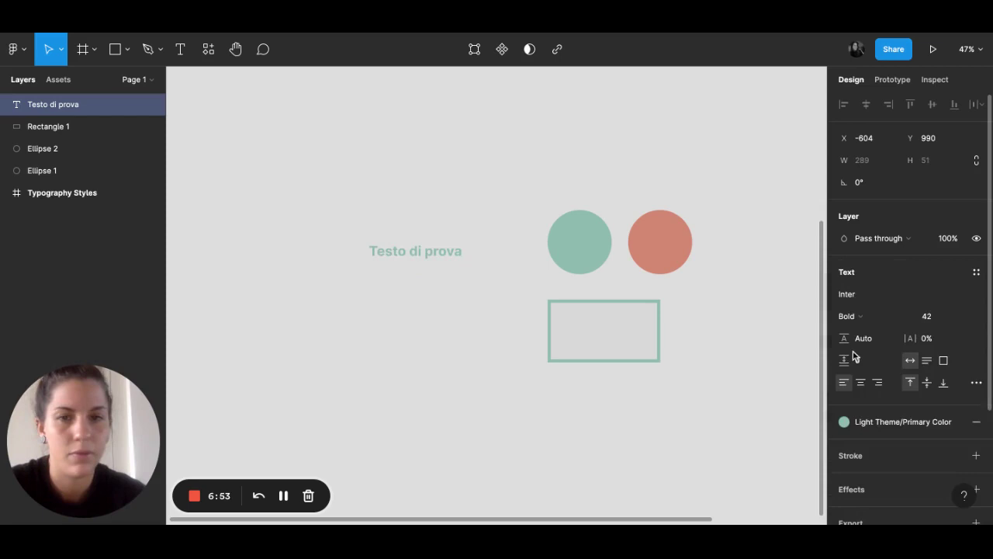
{"action": "left_click", "coordinate": [458, 287]}
{"action": "left_click_drag", "start_coordinate": [442, 255], "coordinate": [482, 335]}
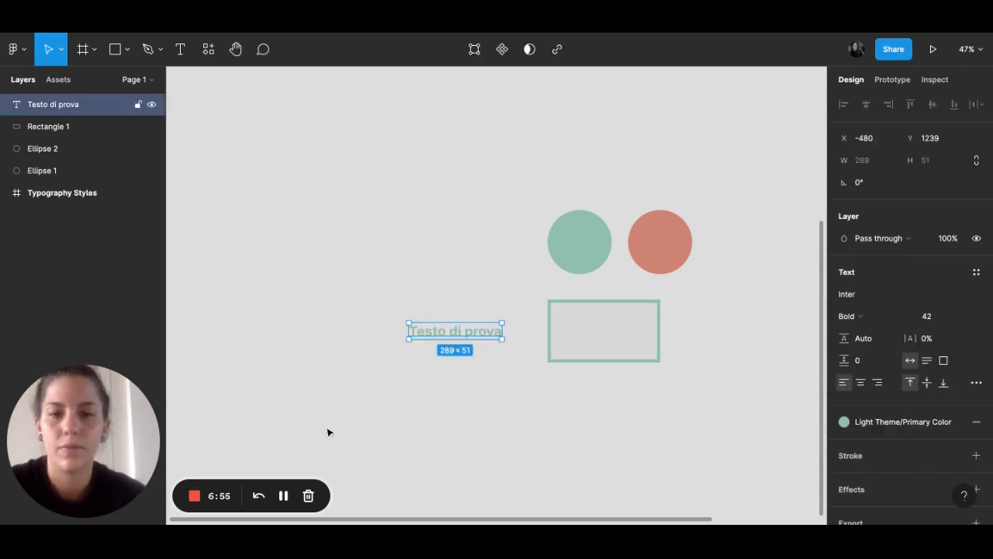
{"action": "left_click", "coordinate": [532, 333]}
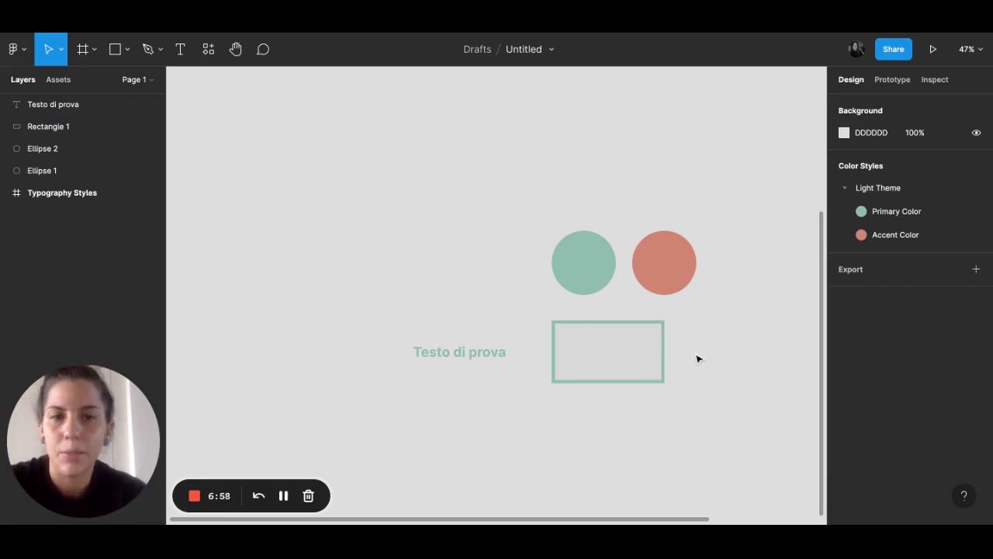
Scroll up to the Typography Styles frame and inspect the H2 headline spec
{"action": "scroll", "coordinate": [537, 239], "scroll_direction": "up", "scroll_amount": 2}
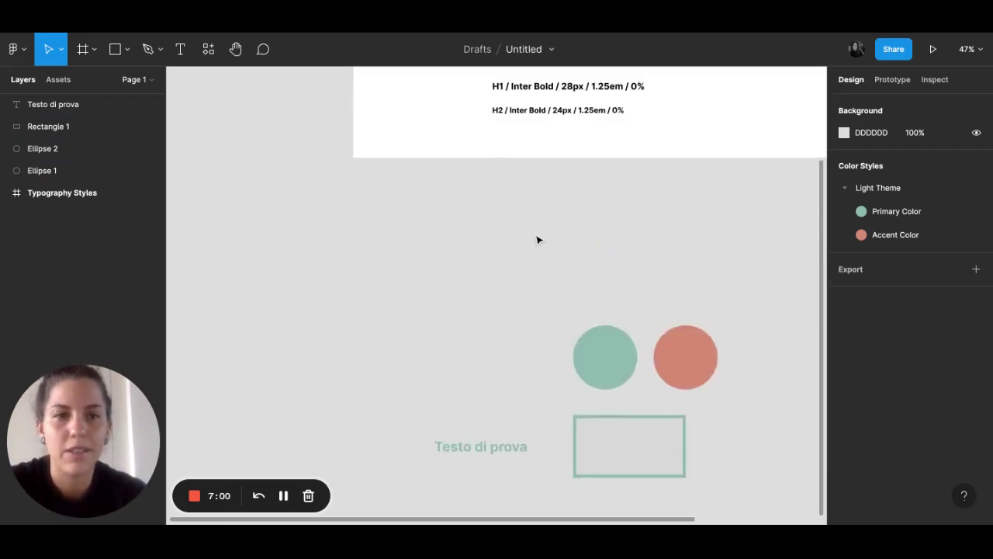
{"action": "scroll", "coordinate": [537, 239], "scroll_direction": "up", "scroll_amount": 1}
{"action": "scroll", "coordinate": [537, 240], "scroll_direction": "up", "scroll_amount": 2}
{"action": "scroll", "coordinate": [537, 239], "scroll_direction": "up", "scroll_amount": 2}
{"action": "scroll", "coordinate": [547, 371], "scroll_direction": "right", "scroll_amount": 2}
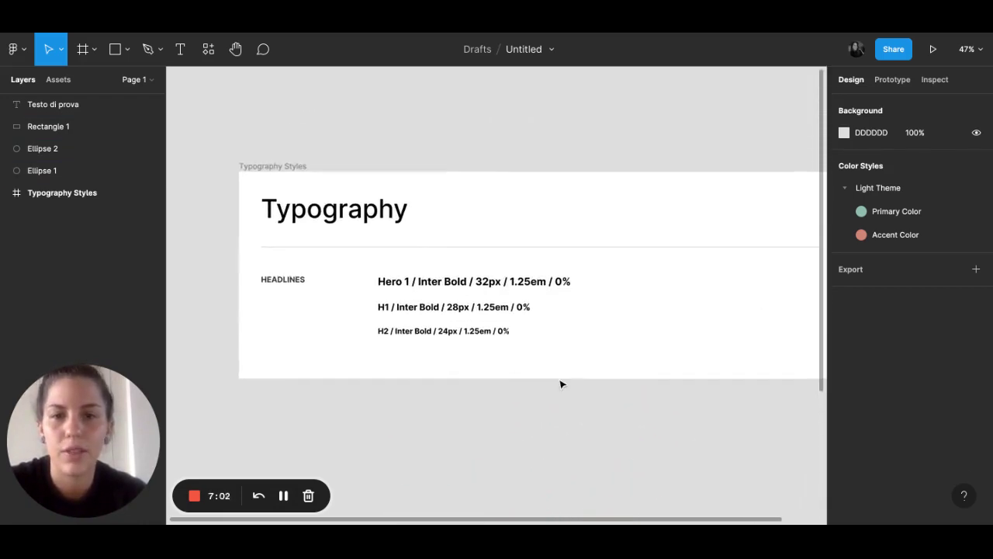
{"action": "scroll", "coordinate": [561, 383], "scroll_direction": "right", "scroll_amount": 2}
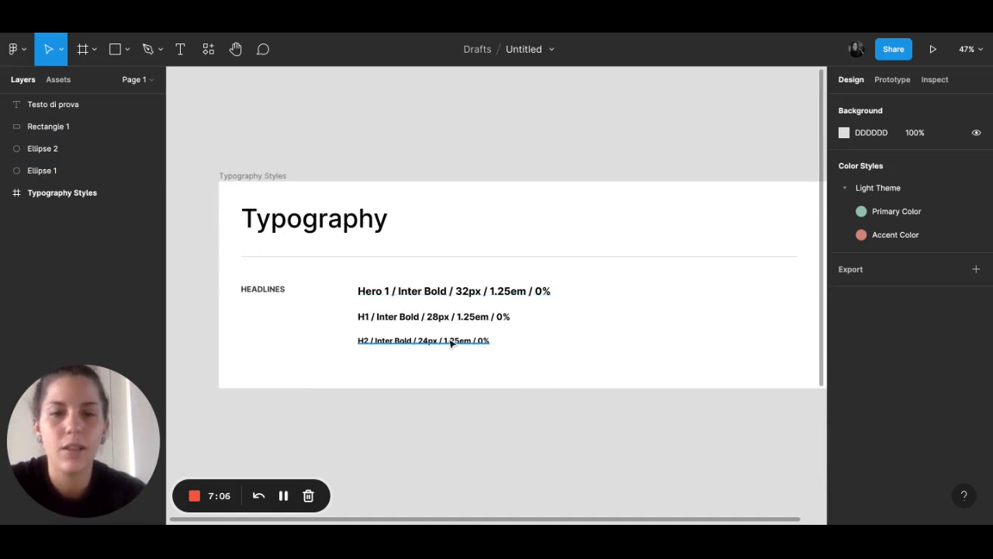
{"action": "double_click", "coordinate": [371, 344]}
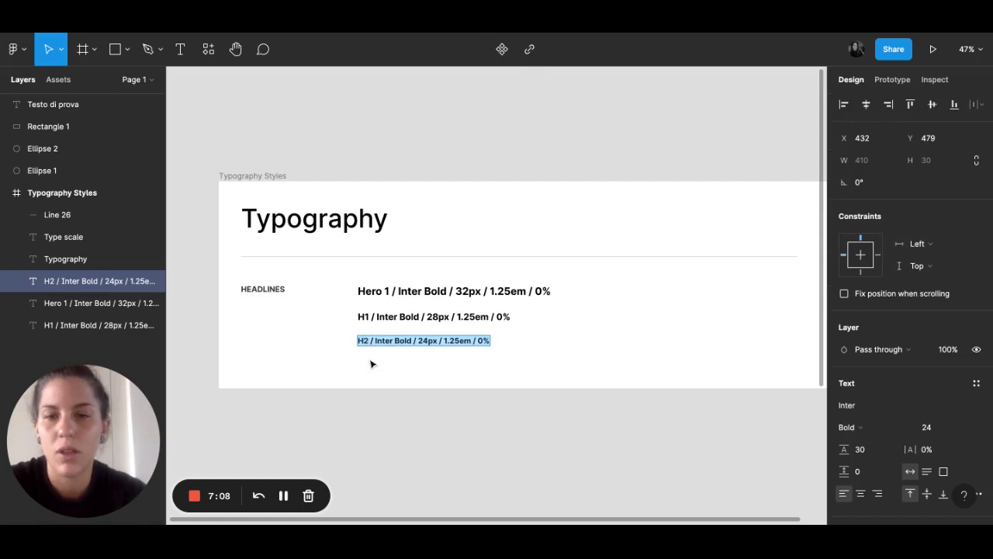
{"action": "key", "text": "Escape"}
{"action": "double_click", "coordinate": [371, 348]}
{"action": "left_click", "coordinate": [370, 341]}
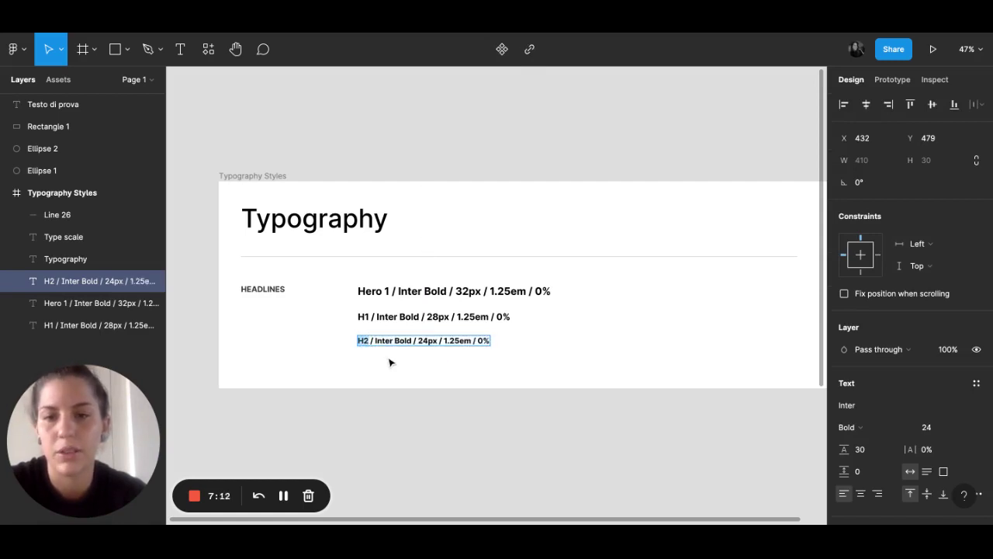
{"action": "key", "text": "Escape"}
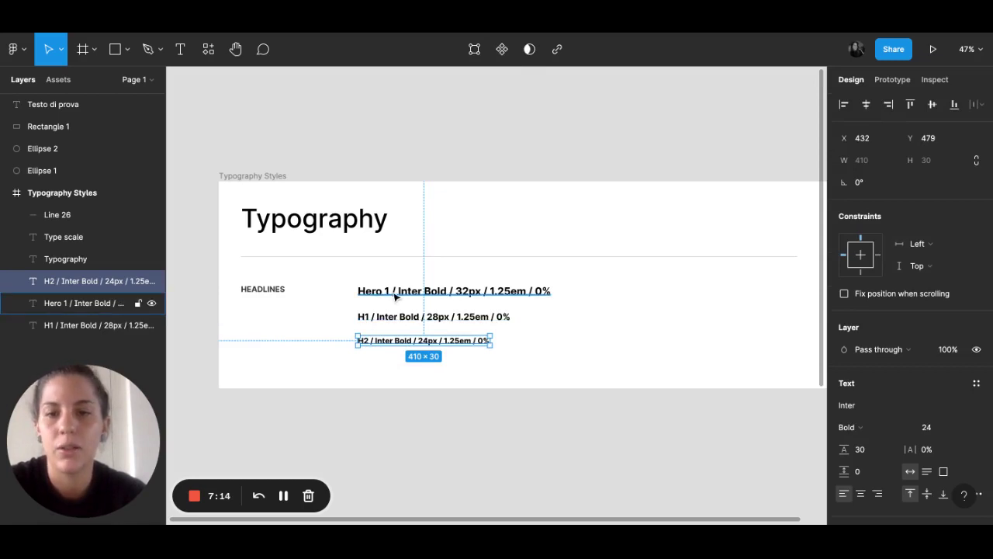
Inspect the H1 and Hero 1 specs: Inter Bold, 32px, 1.25em line height, 0%
{"action": "double_click", "coordinate": [394, 294]}
{"action": "key", "text": "Escape"}
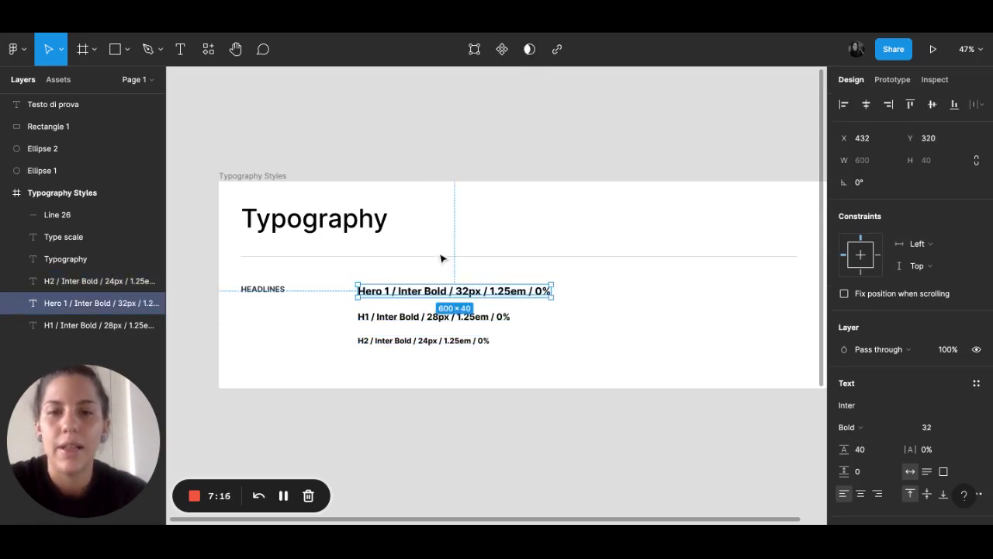
{"action": "left_click", "coordinate": [441, 233]}
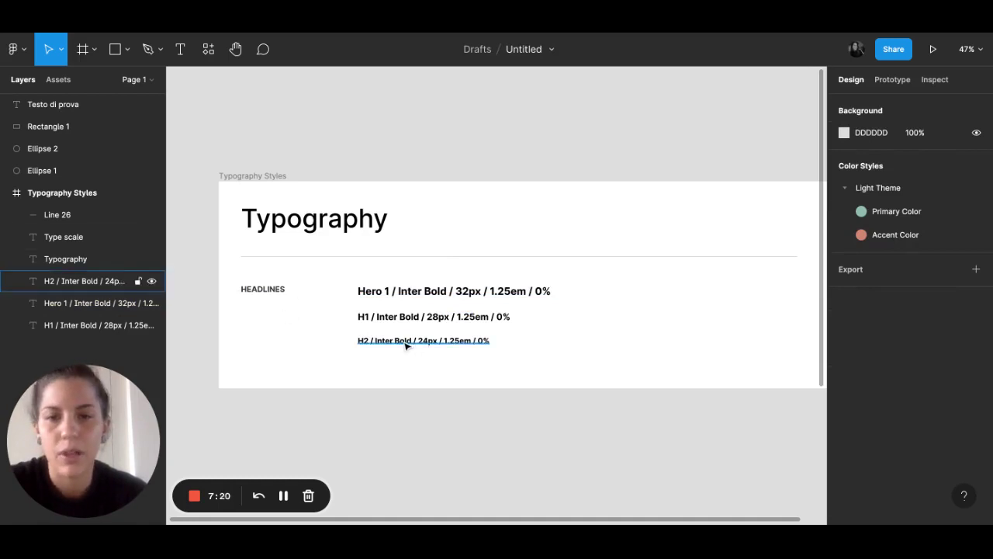
{"action": "left_click", "coordinate": [406, 341]}
{"action": "left_click", "coordinate": [409, 317]}
{"action": "double_click", "coordinate": [409, 317]}
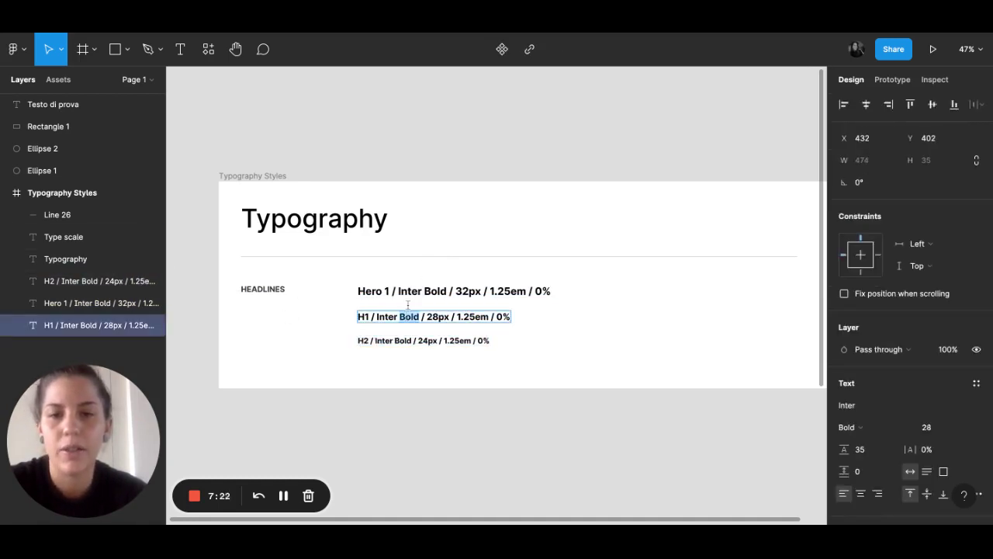
{"action": "double_click", "coordinate": [413, 290]}
{"action": "double_click", "coordinate": [437, 290]}
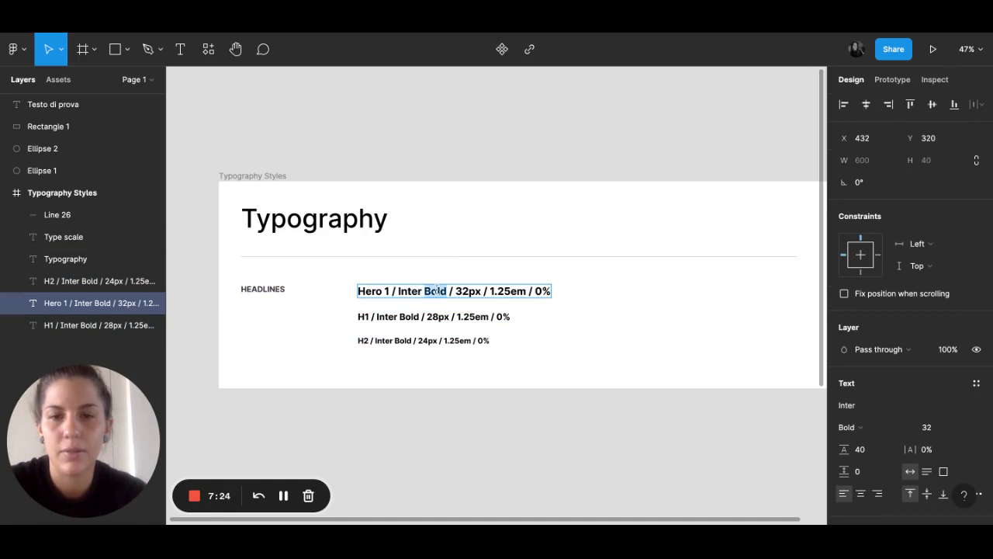
{"action": "double_click", "coordinate": [406, 290]}
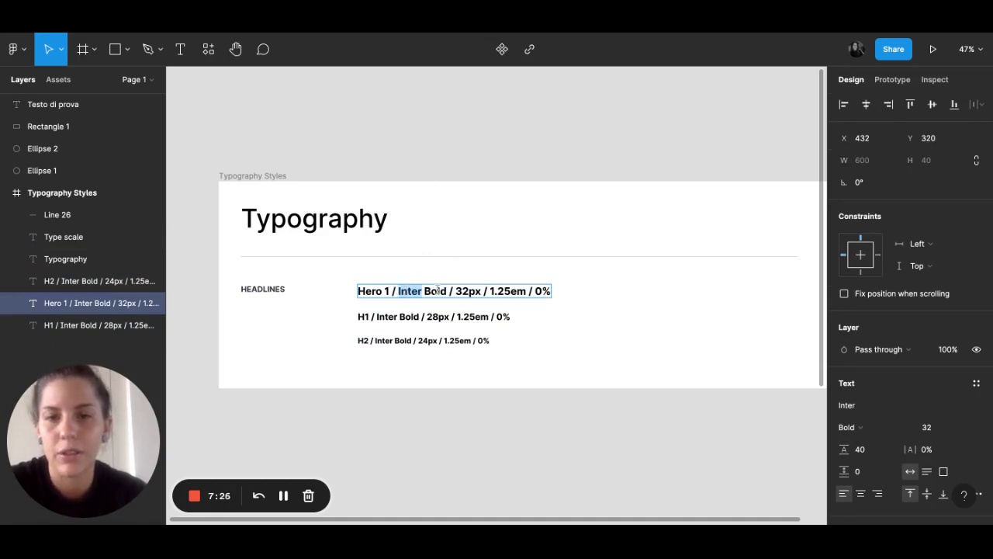
{"action": "left_click_drag", "start_coordinate": [425, 290], "coordinate": [438, 290]}
{"action": "double_click", "coordinate": [465, 291]}
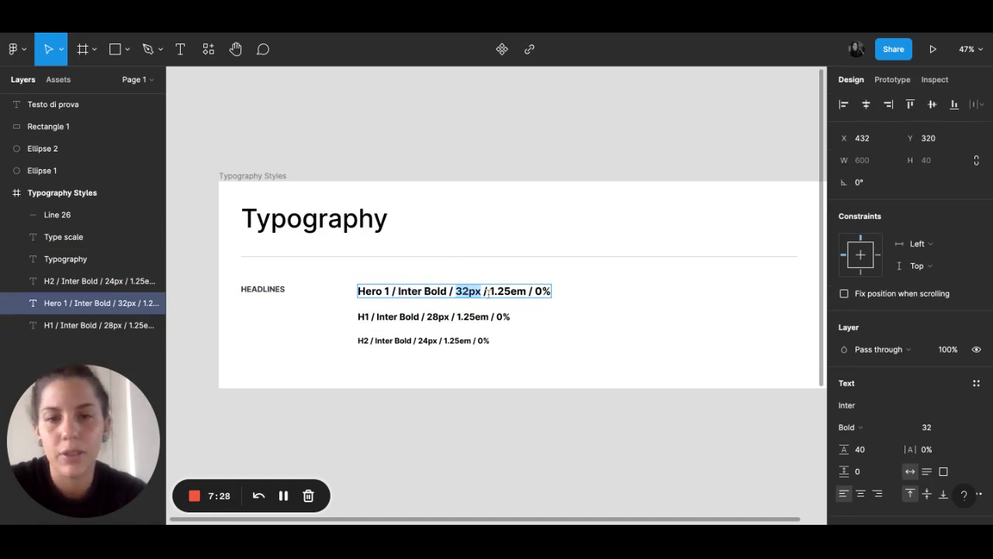
{"action": "double_click", "coordinate": [491, 291]}
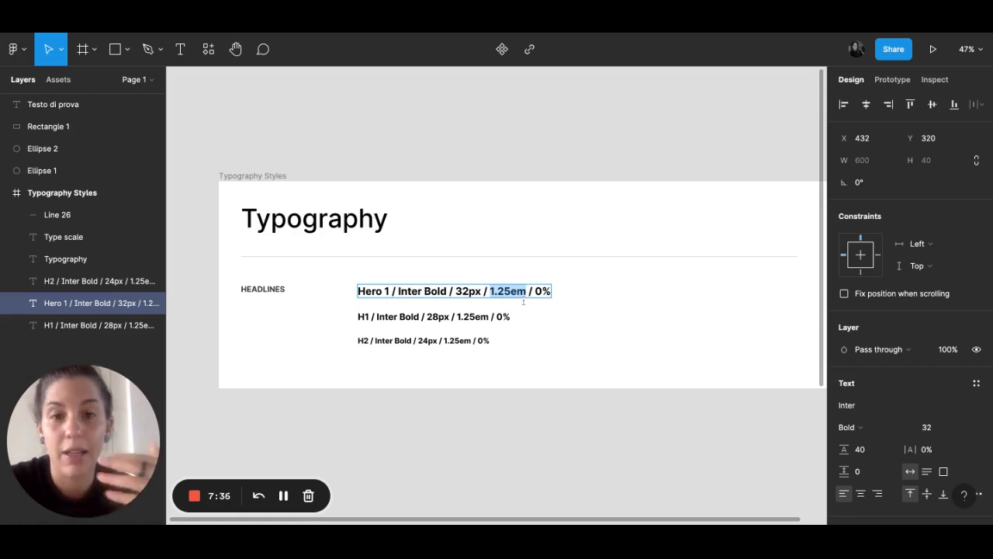
{"action": "left_click", "coordinate": [536, 290]}
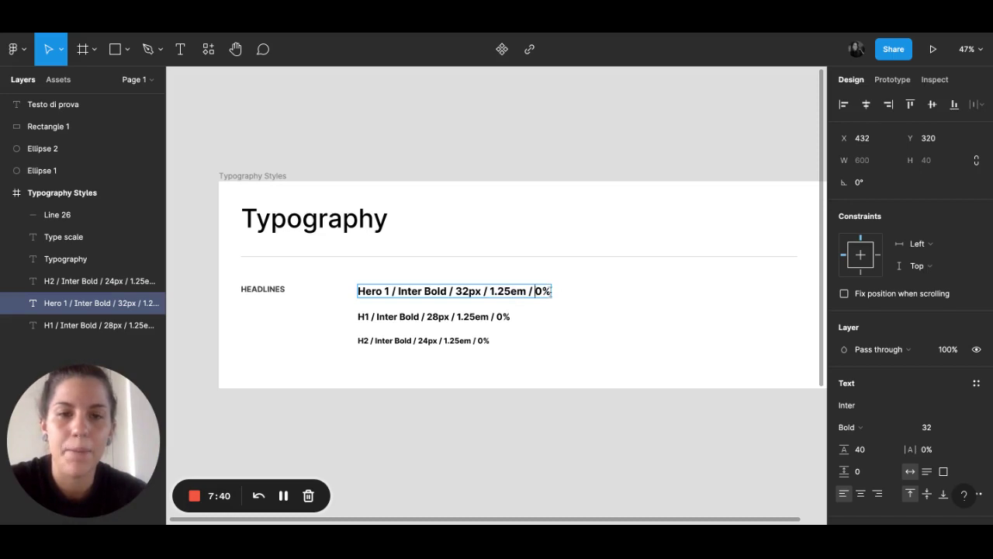
{"action": "key", "text": "Escape"}
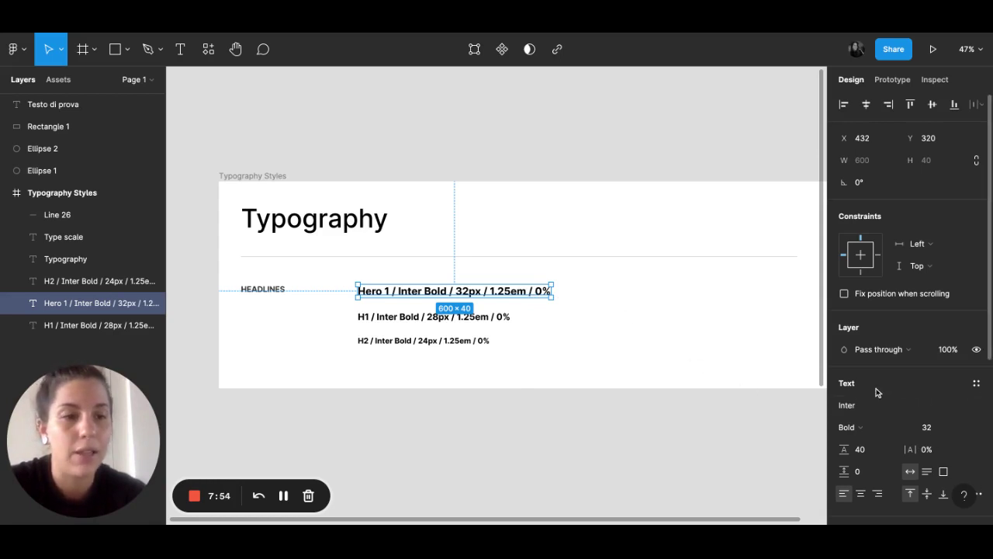
Create text style 'H1 / Header 1 / 32px' from the Hero 1 line's formatting
{"action": "scroll", "coordinate": [908, 401], "scroll_direction": "down", "scroll_amount": 3}
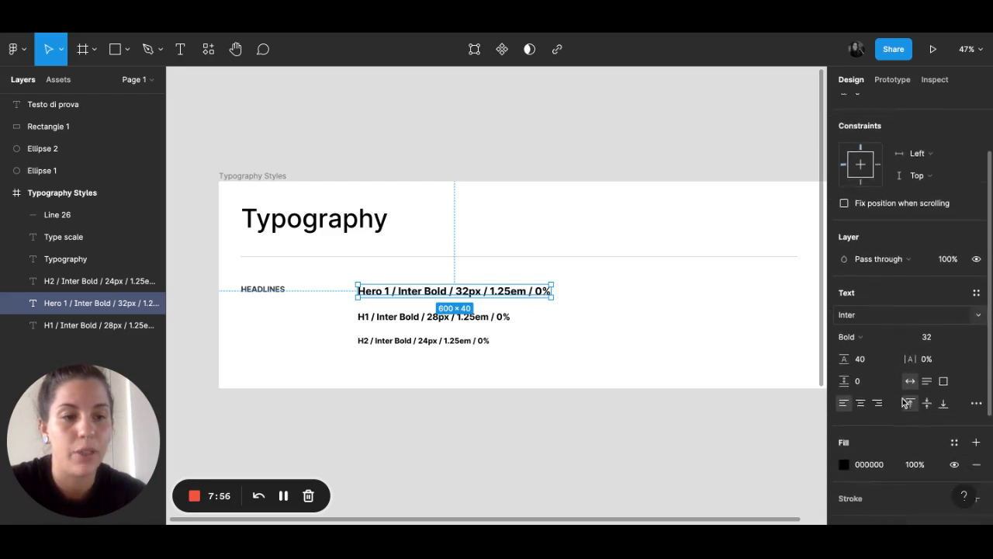
{"action": "scroll", "coordinate": [908, 423], "scroll_direction": "down", "scroll_amount": 1}
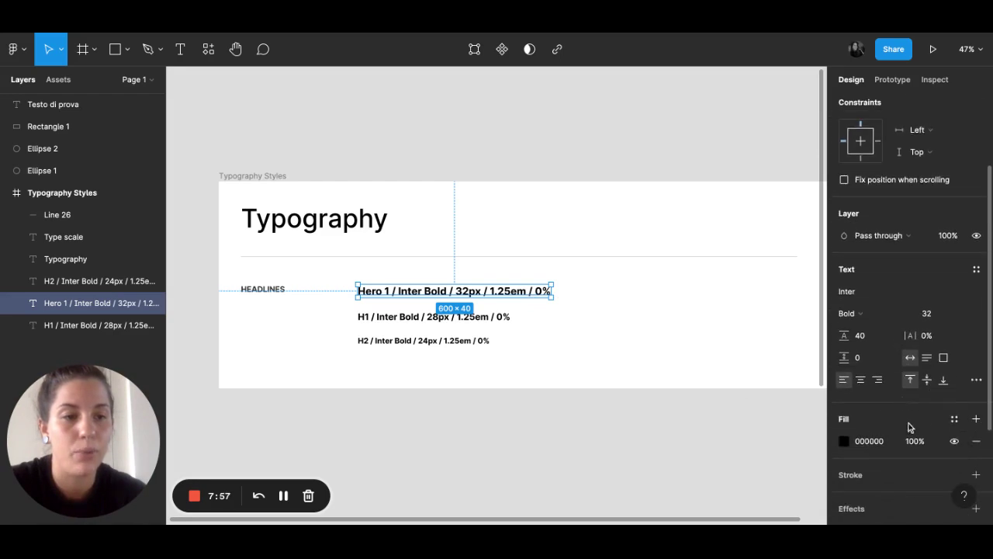
{"action": "left_click", "coordinate": [977, 269]}
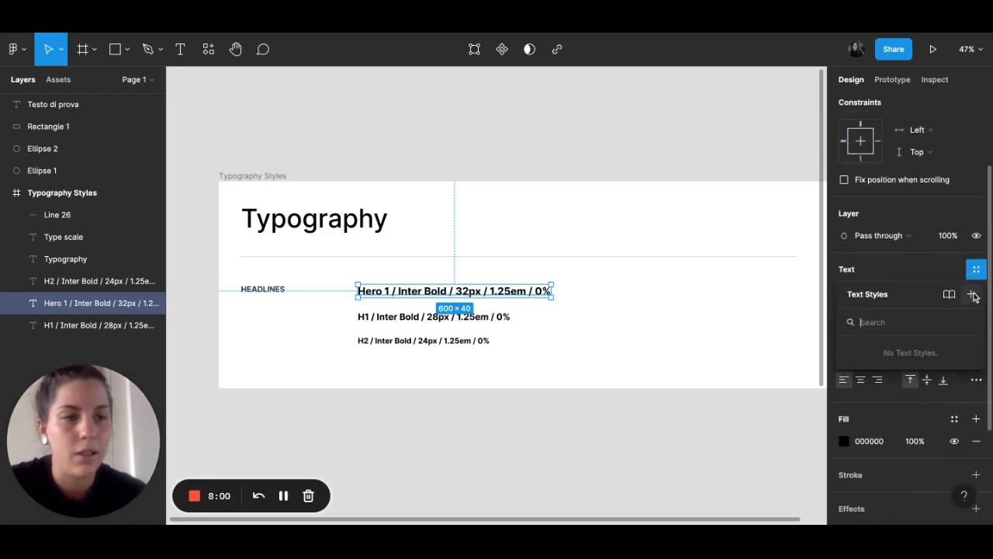
{"action": "left_click", "coordinate": [973, 295]}
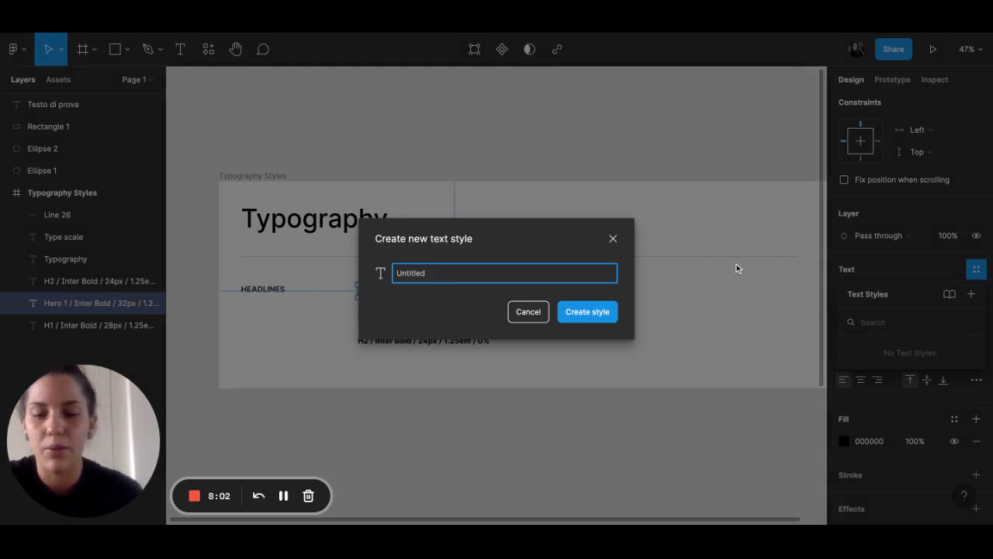
{"action": "type", "text": "H1 "}
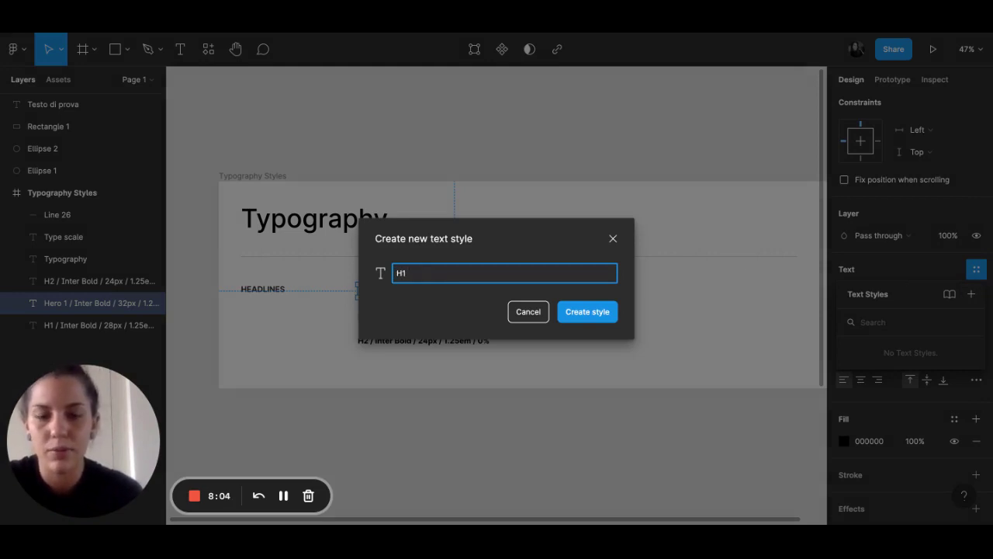
{"action": "type", "text": "/ Heade"}
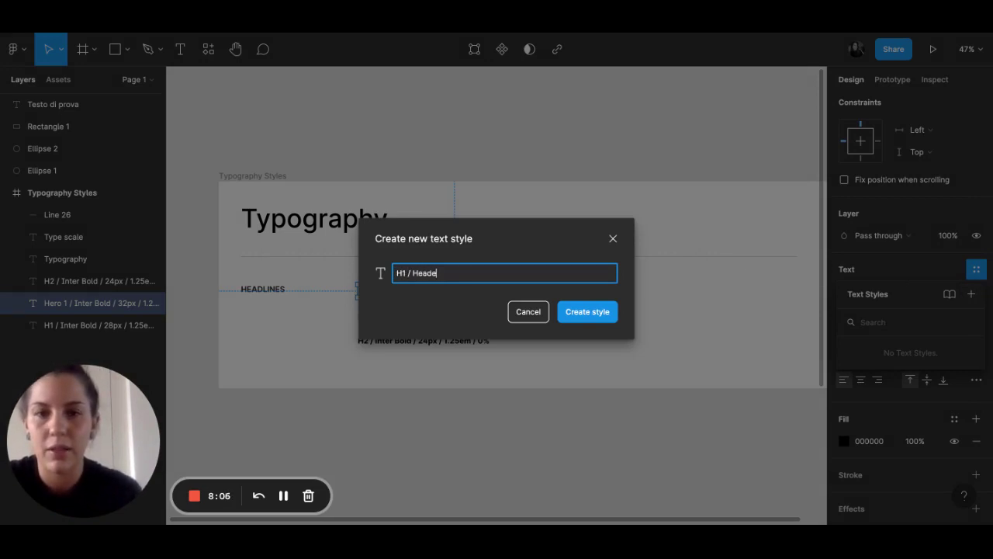
{"action": "type", "text": "r 1 / 3"}
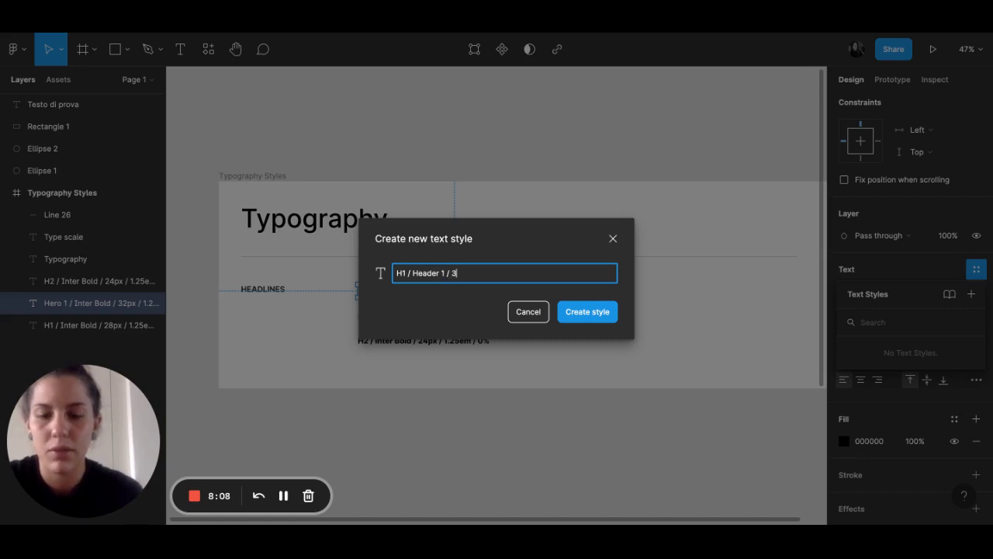
{"action": "type", "text": "2"}
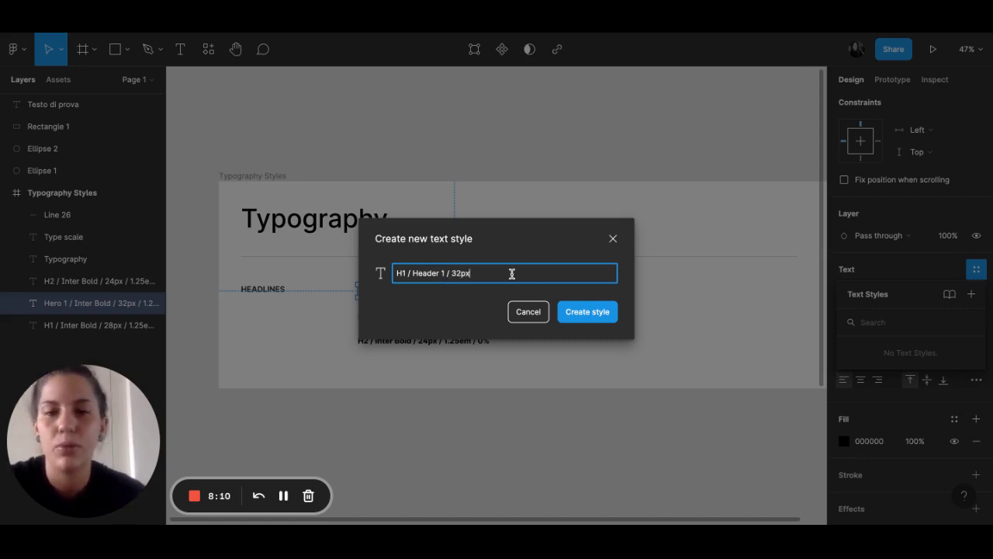
{"action": "left_click", "coordinate": [586, 311]}
Add a 'Testo di prova' text below the frame, then delete this first attempt
{"action": "left_click", "coordinate": [531, 446]}
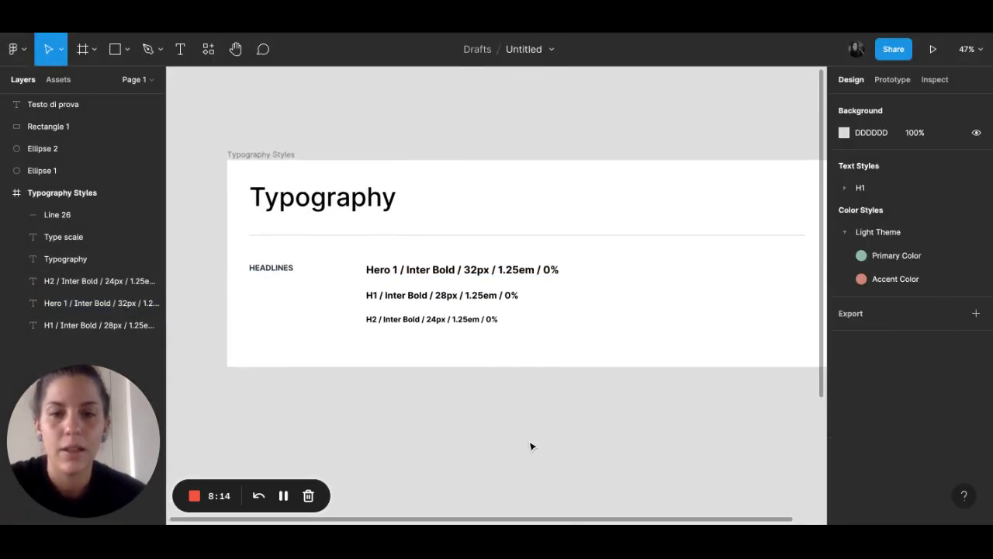
{"action": "key", "text": "t"}
{"action": "left_click", "coordinate": [427, 415]}
{"action": "type", "text": "T"}
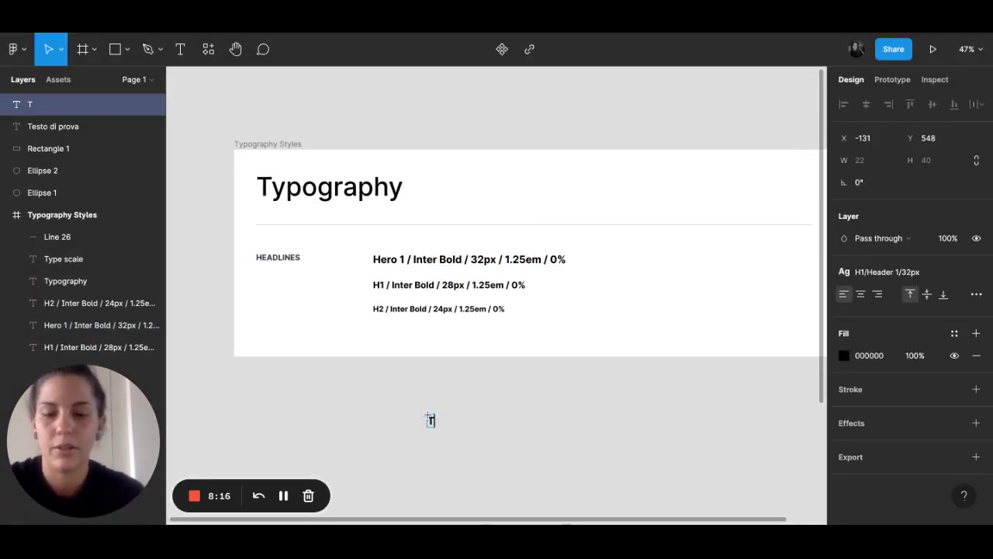
{"action": "type", "text": "esto di prova"}
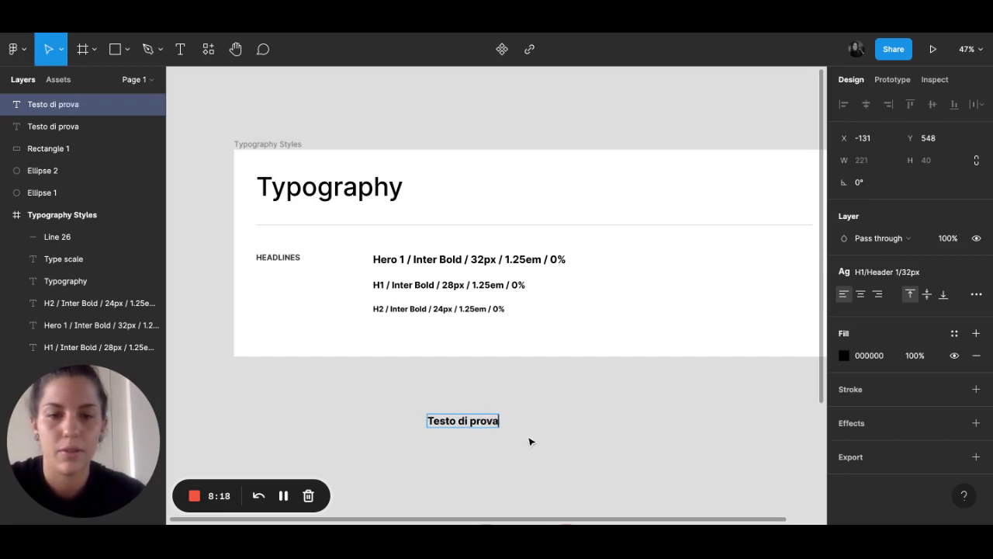
{"action": "key", "text": "Escape"}
{"action": "mouse_move", "coordinate": [908, 272]}
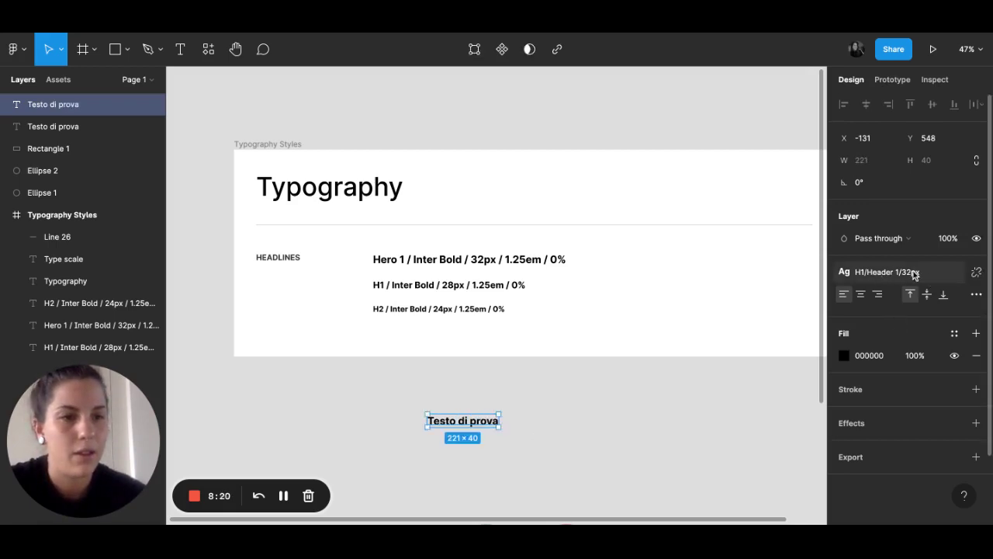
{"action": "left_click", "coordinate": [976, 271]}
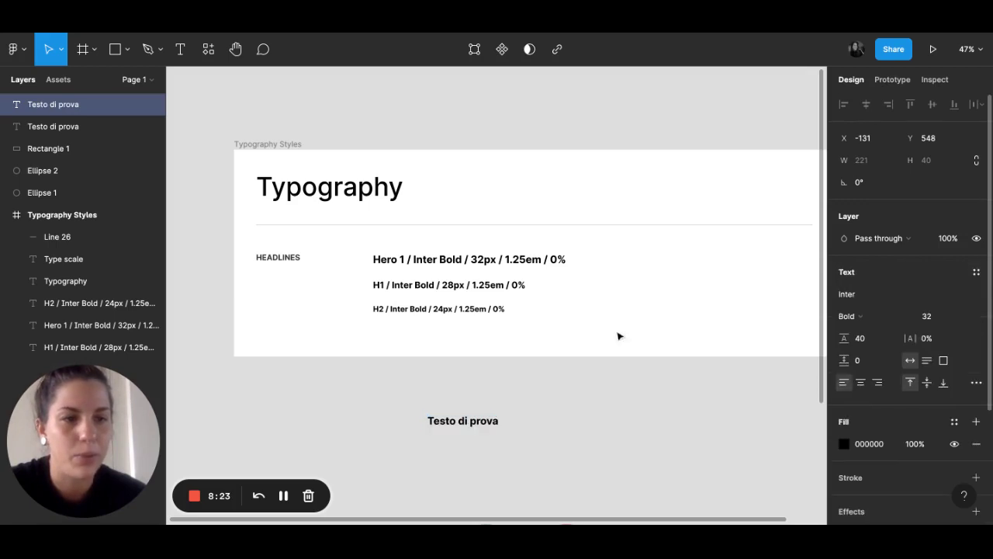
{"action": "left_click", "coordinate": [615, 434]}
{"action": "left_click", "coordinate": [461, 421]}
{"action": "key", "text": "Delete"}
Re-add 'Testo di prova' below the frame with font size 22
{"action": "key", "text": "t"}
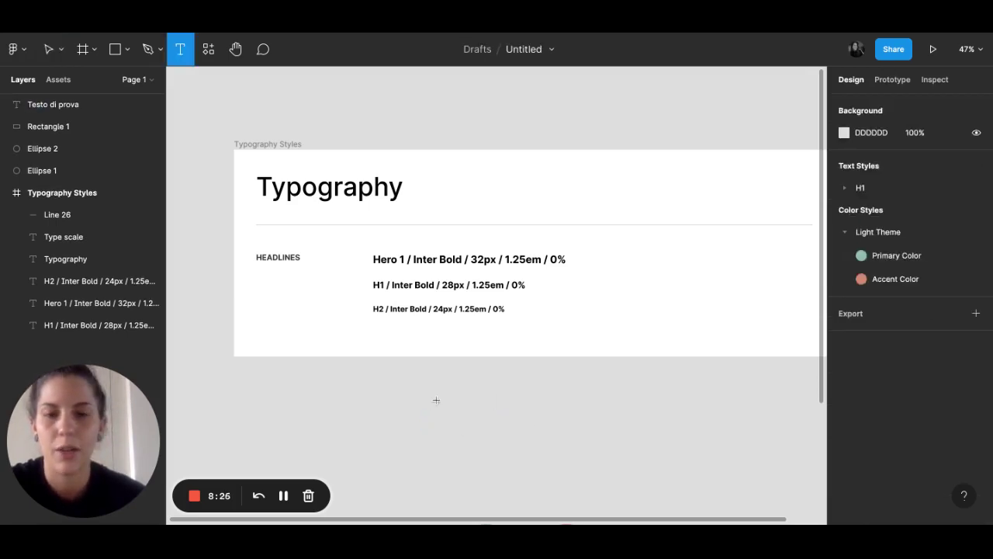
{"action": "left_click", "coordinate": [436, 400]}
{"action": "type", "text": "Testo di pro"}
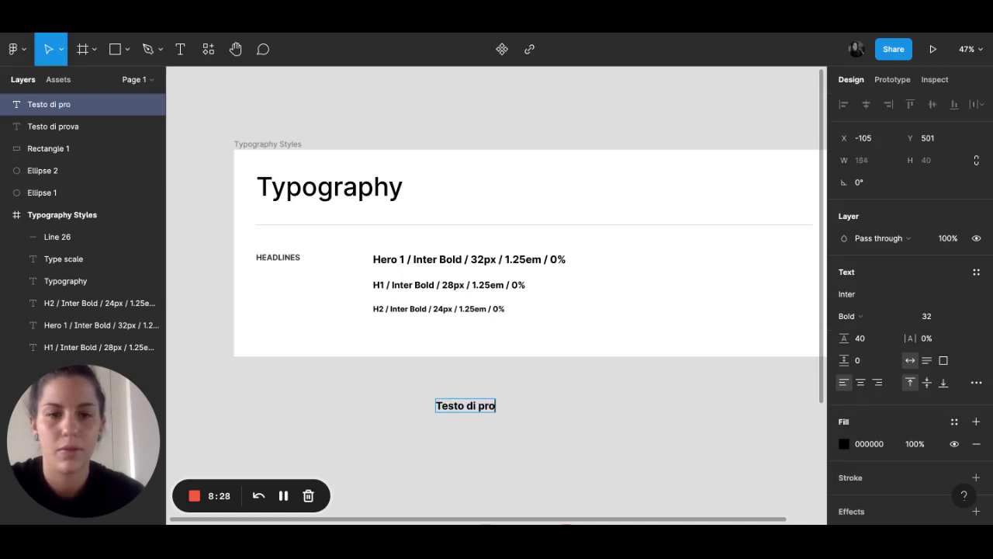
{"action": "type", "text": "va"}
{"action": "key", "text": "Escape"}
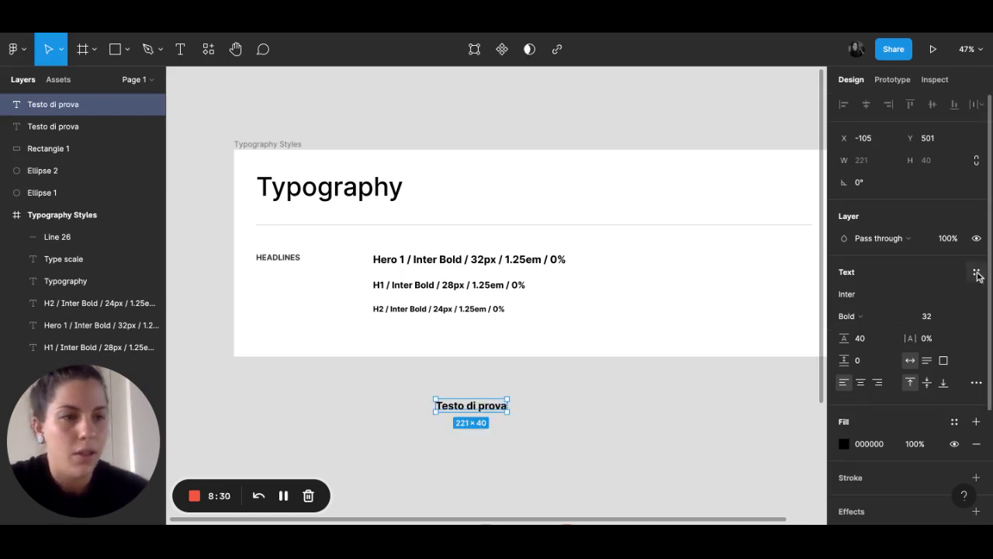
{"action": "left_click", "coordinate": [931, 316]}
{"action": "type", "text": "22"}
{"action": "key", "text": "Return"}
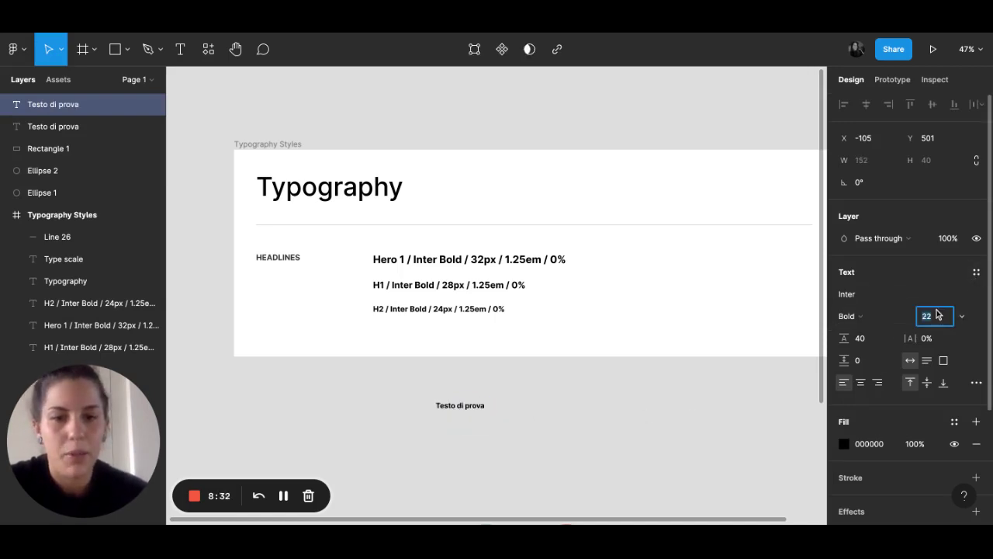
{"action": "left_click", "coordinate": [664, 421]}
Apply the H1/Header 1 style, shift the text left, and duplicate it to the right
{"action": "left_click", "coordinate": [452, 407]}
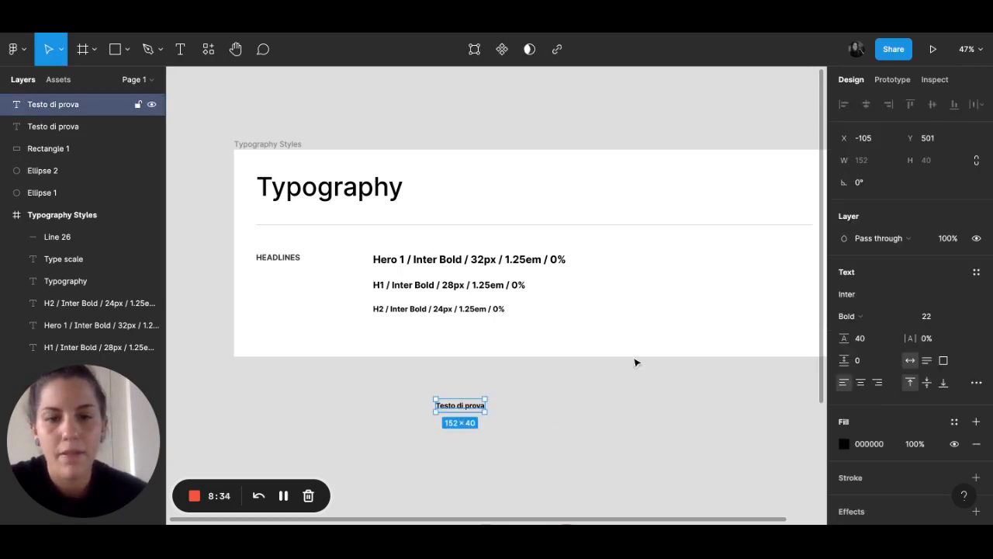
{"action": "left_click", "coordinate": [976, 271]}
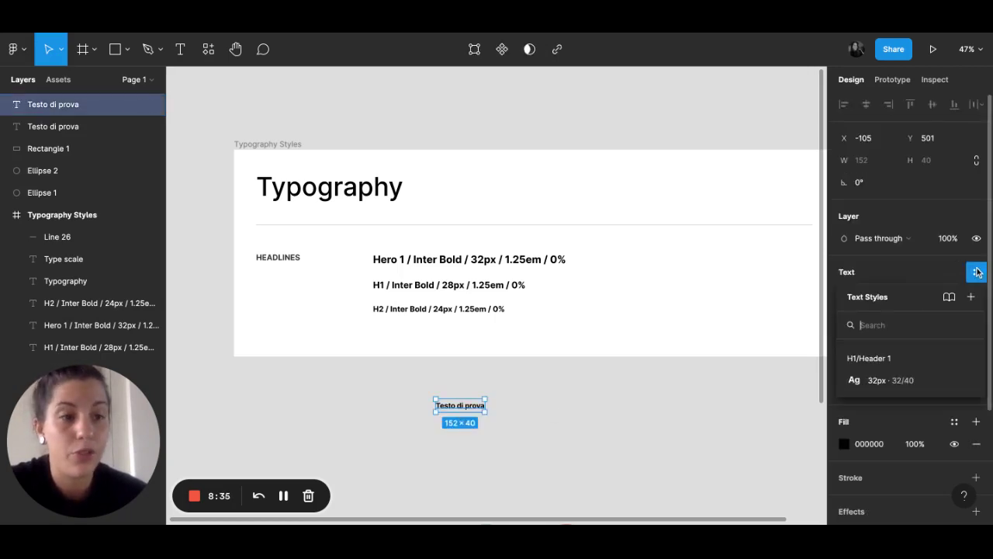
{"action": "left_click", "coordinate": [891, 381]}
{"action": "left_click", "coordinate": [657, 422]}
{"action": "left_click", "coordinate": [470, 406]}
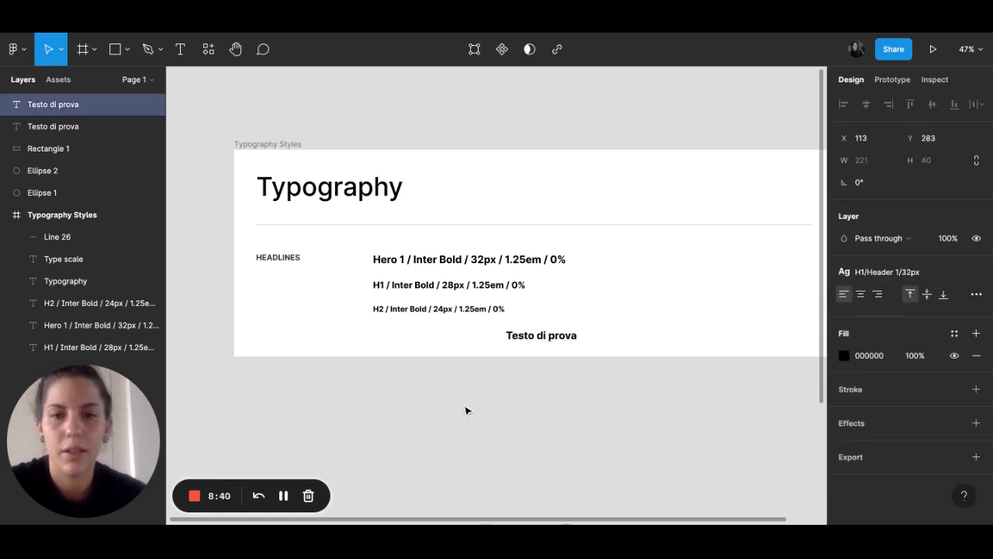
{"action": "left_click_drag", "start_coordinate": [466, 410], "coordinate": [419, 410]}
{"action": "mouse_move", "coordinate": [976, 272]}
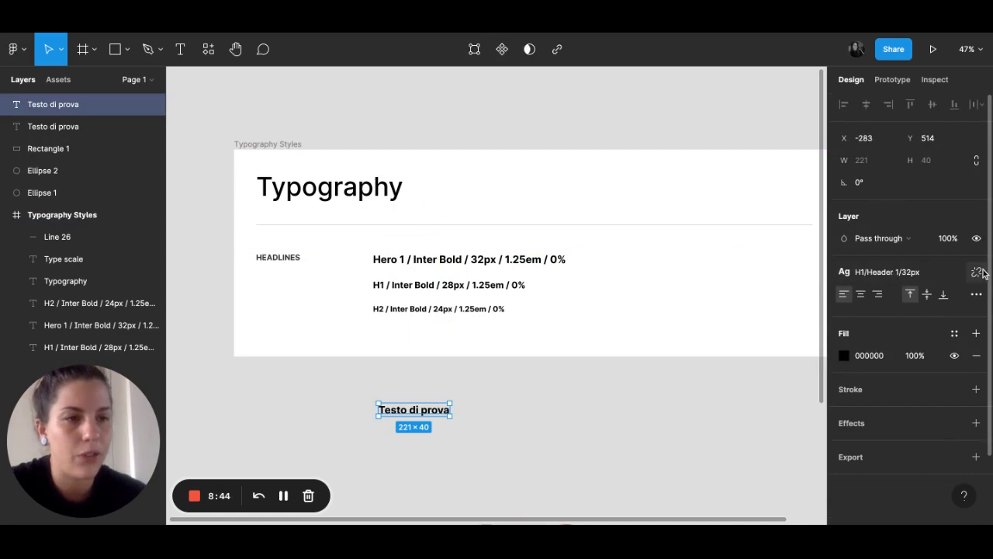
{"action": "left_click_drag", "start_coordinate": [420, 415], "coordinate": [522, 415]}
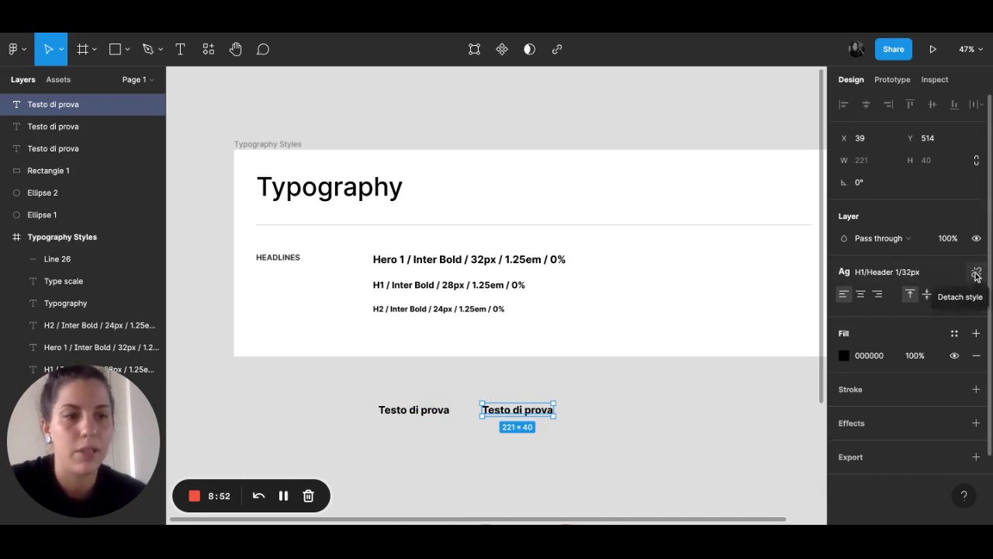
Detach the copy from H1/Header 1, try the MonteCarlo font, then undo back to Inter Bold 32
{"action": "left_click", "coordinate": [976, 274]}
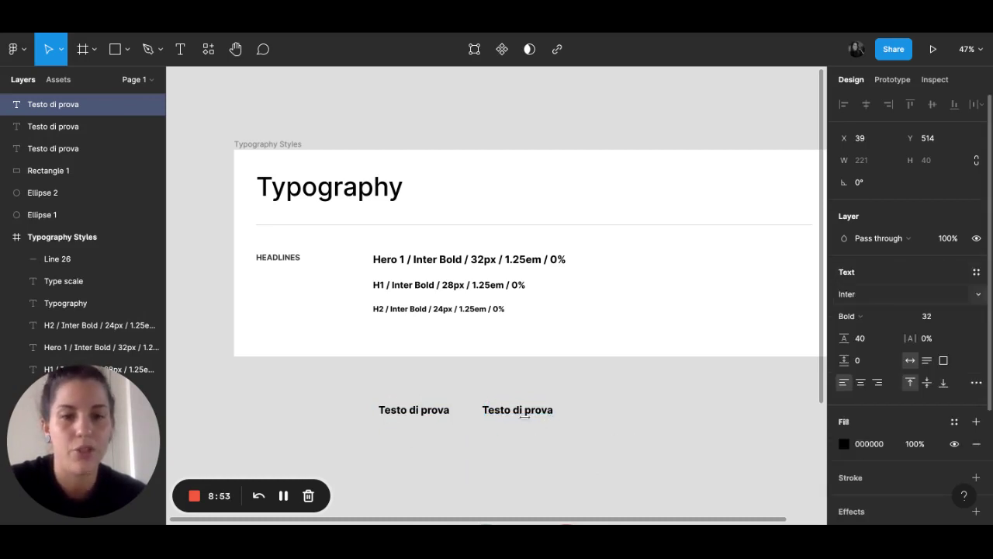
{"action": "left_click", "coordinate": [864, 298]}
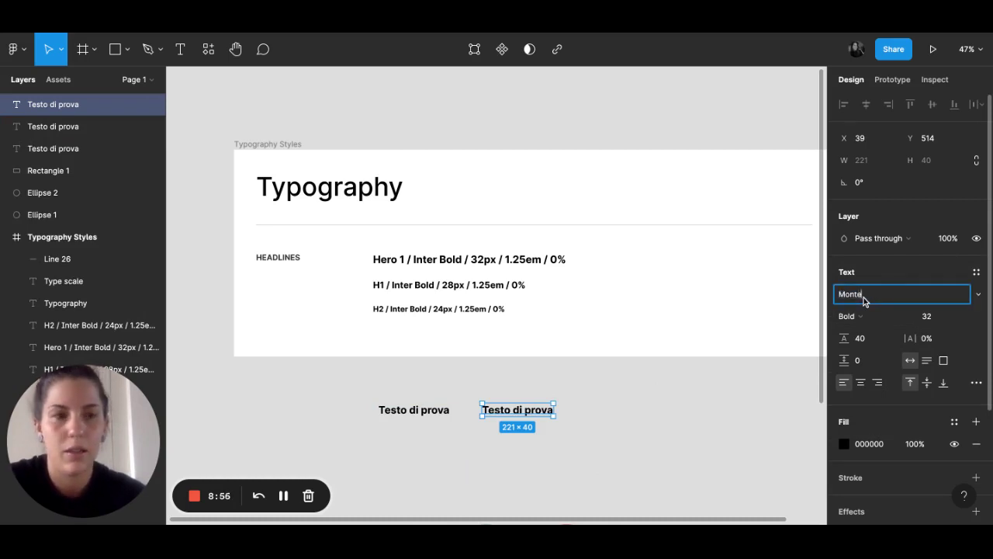
{"action": "key", "text": "Return"}
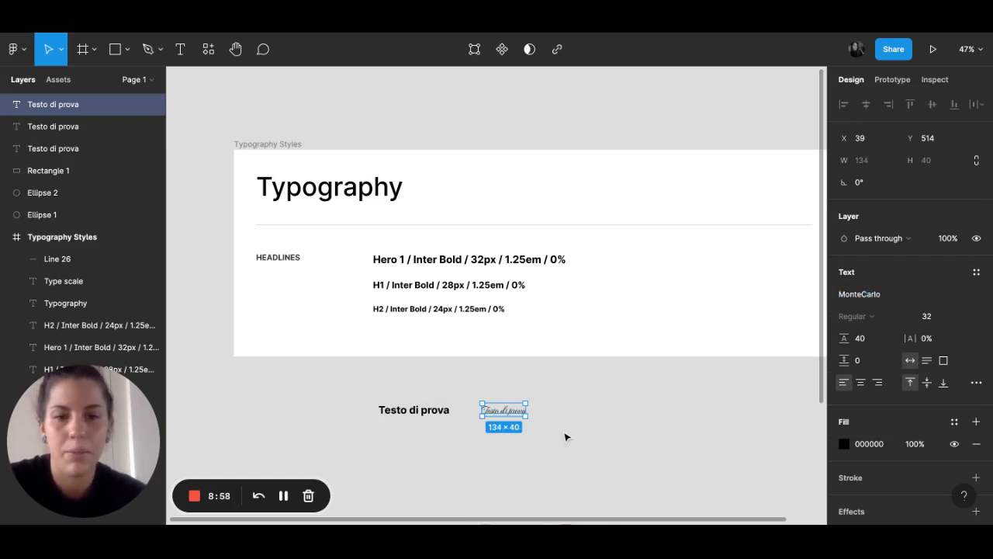
{"action": "left_click", "coordinate": [566, 437]}
{"action": "left_click", "coordinate": [515, 412]}
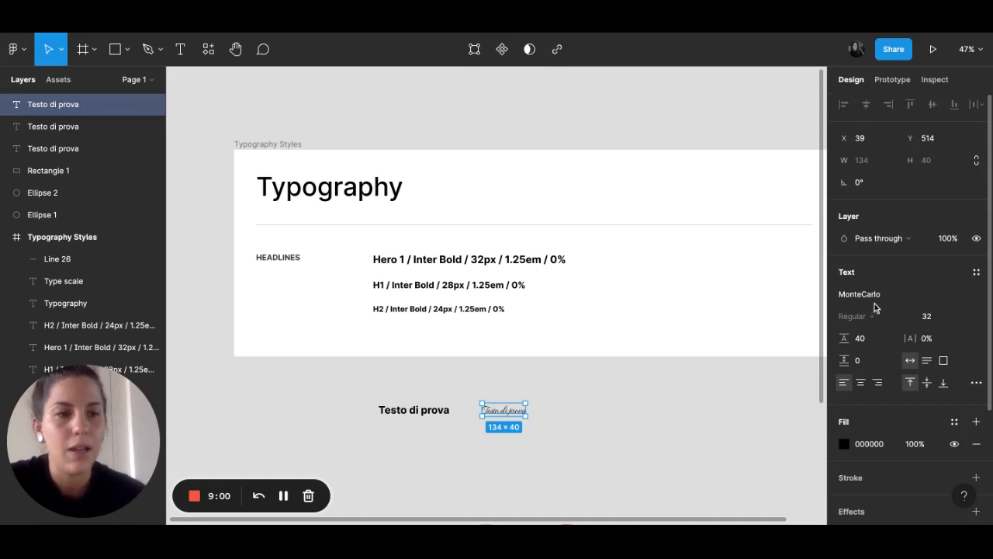
{"action": "left_click", "coordinate": [727, 408]}
{"action": "key", "text": "ctrl+z"}
{"action": "key", "text": "ctrl+z"}
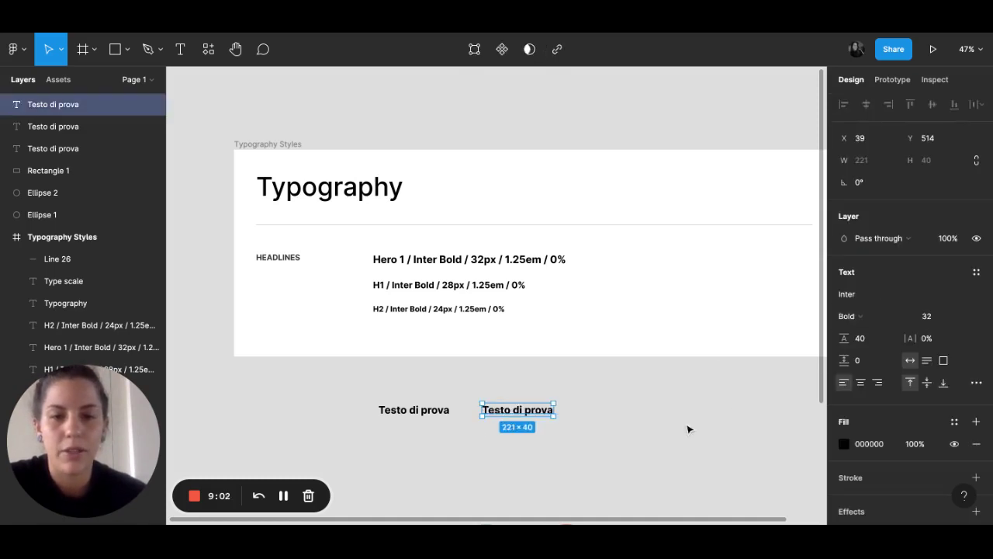
{"action": "left_click", "coordinate": [976, 272]}
{"action": "mouse_move", "coordinate": [908, 380]}
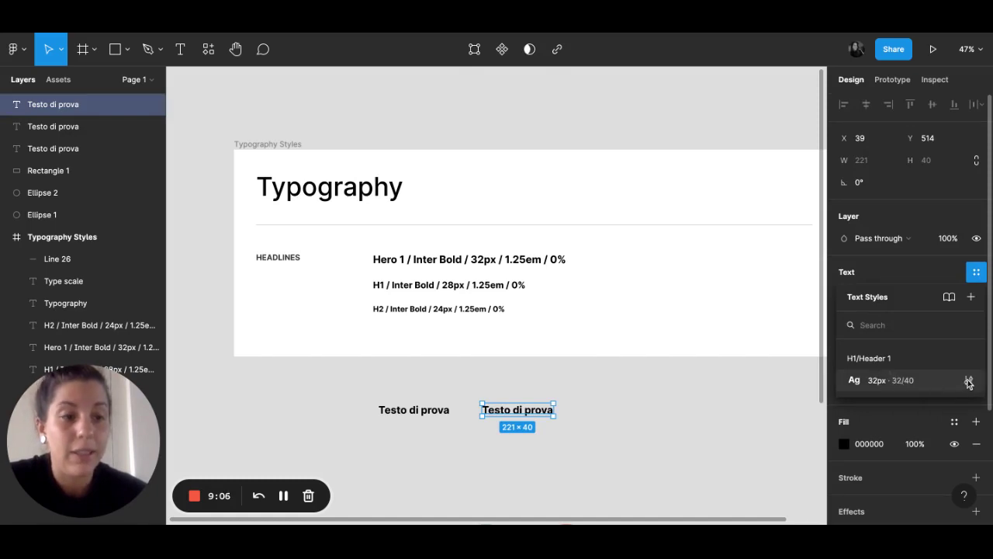
Change the H1/Header 1 style's font size from 32 to 62 and drag the detached copy right
{"action": "left_click", "coordinate": [970, 381]}
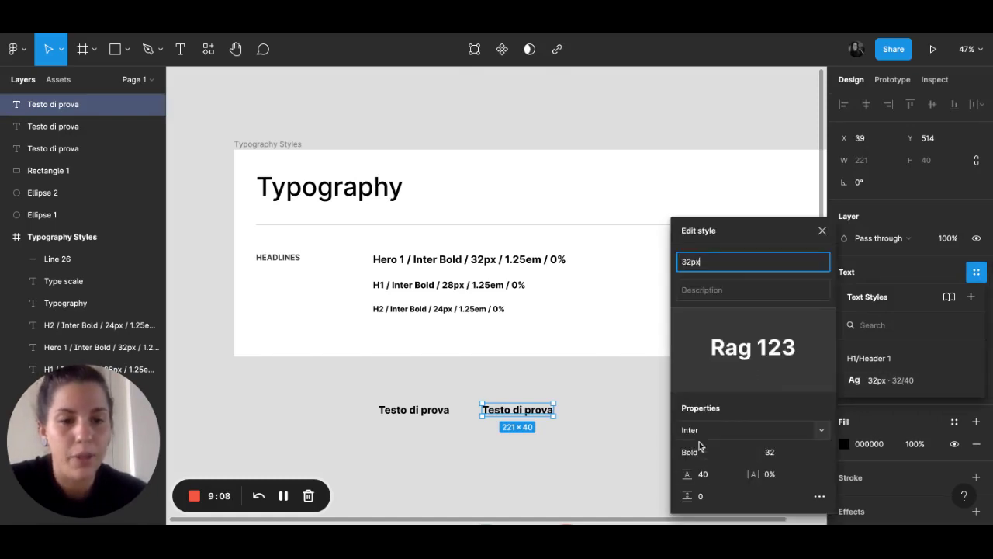
{"action": "left_click", "coordinate": [777, 452]}
{"action": "type", "text": "42"}
{"action": "key", "text": "Return"}
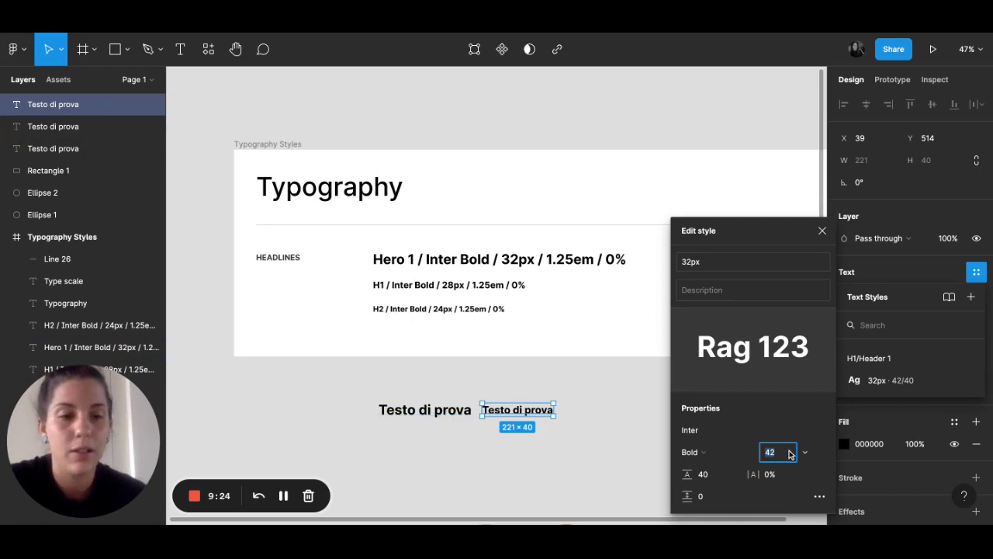
{"action": "key", "text": "shift+Up"}
{"action": "key", "text": "shift+Up"}
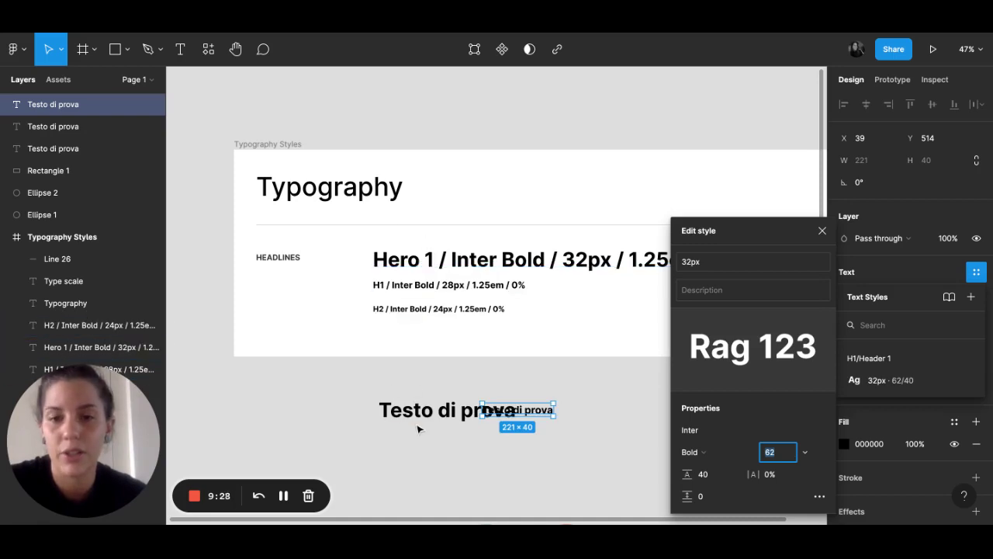
{"action": "left_click", "coordinate": [583, 428]}
{"action": "left_click_drag", "start_coordinate": [486, 411], "coordinate": [551, 411]}
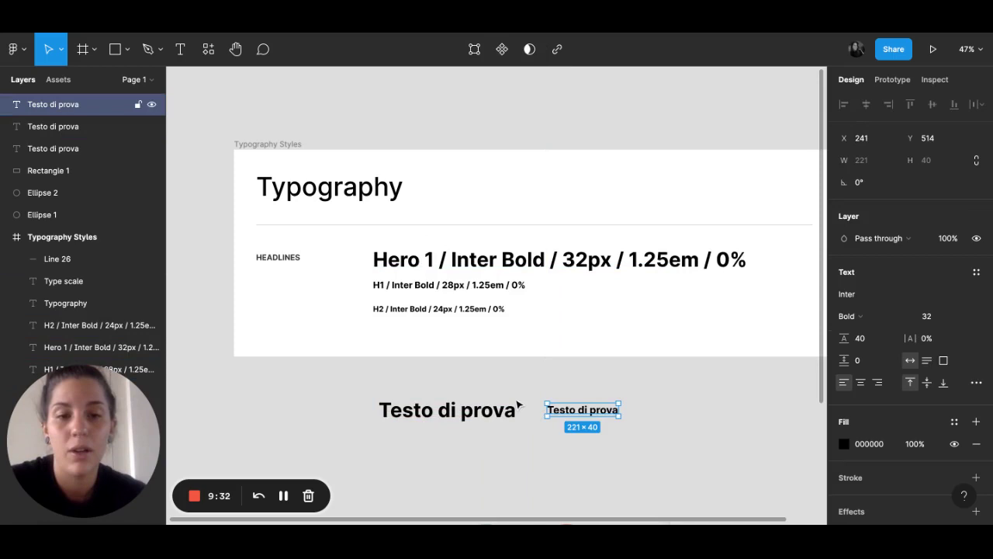
{"action": "left_click", "coordinate": [574, 420]}
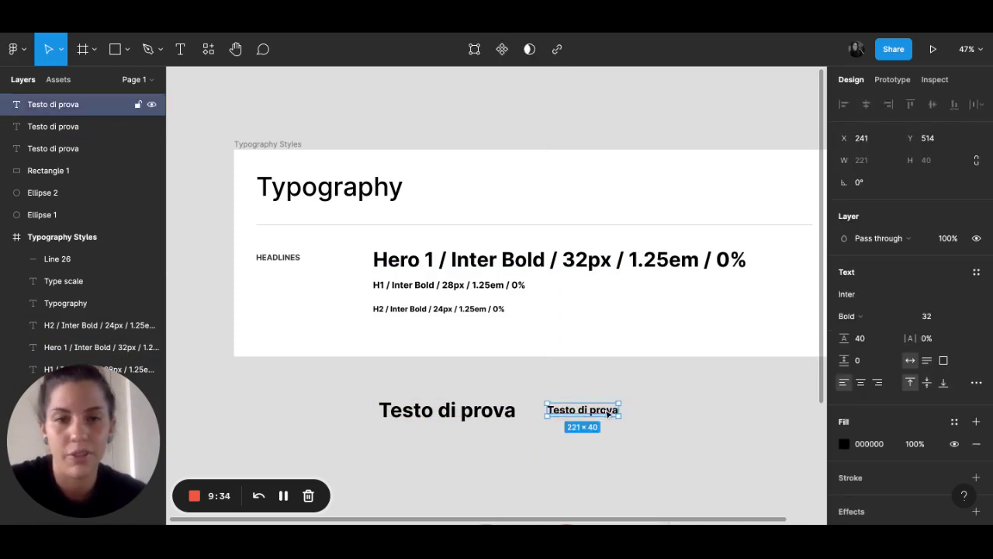
Save the first sample line as the H2 / Header 2 / 28px text style
{"action": "left_click", "coordinate": [481, 287]}
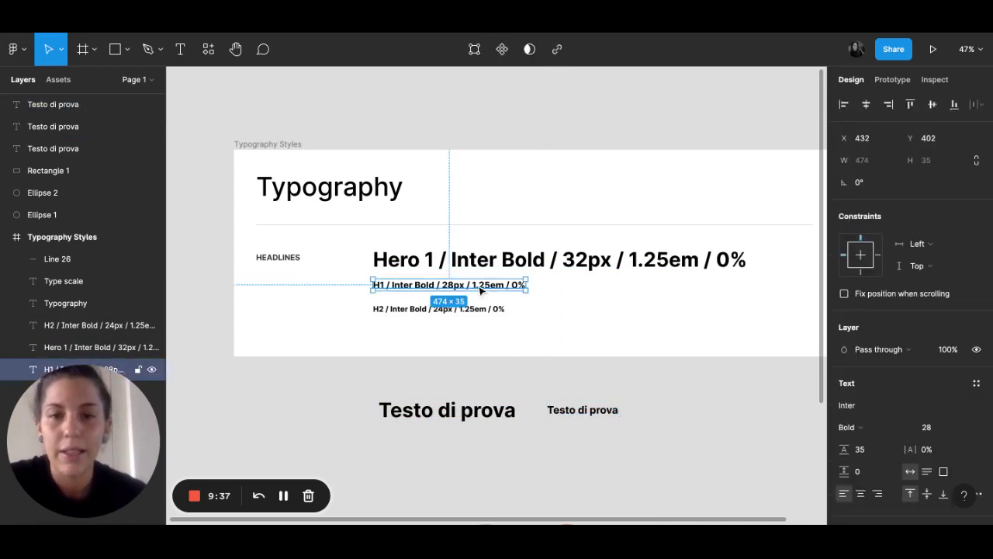
{"action": "left_click", "coordinate": [977, 383]}
{"action": "left_click", "coordinate": [972, 408]}
{"action": "type", "text": "H2 / Header 2 / 28px"}
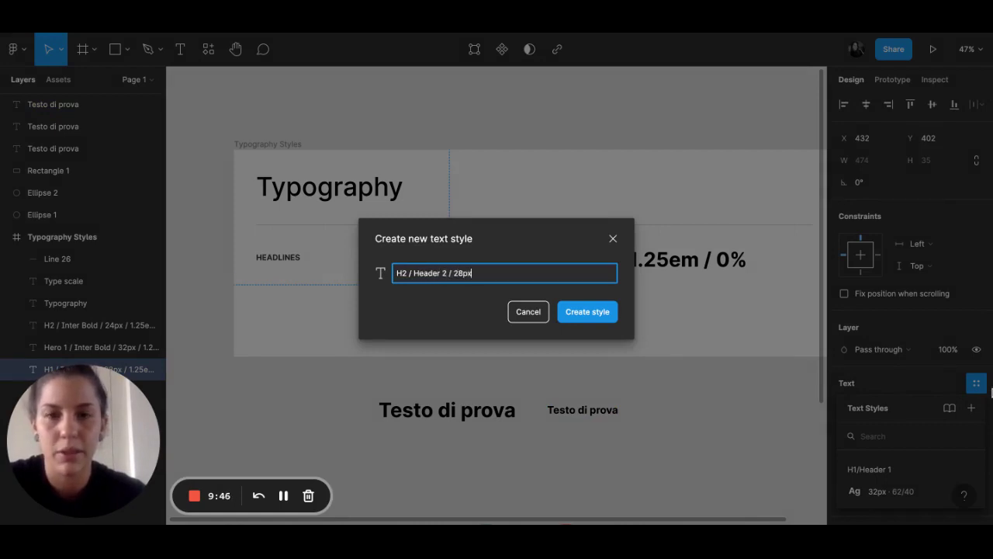
{"action": "left_click", "coordinate": [574, 313]}
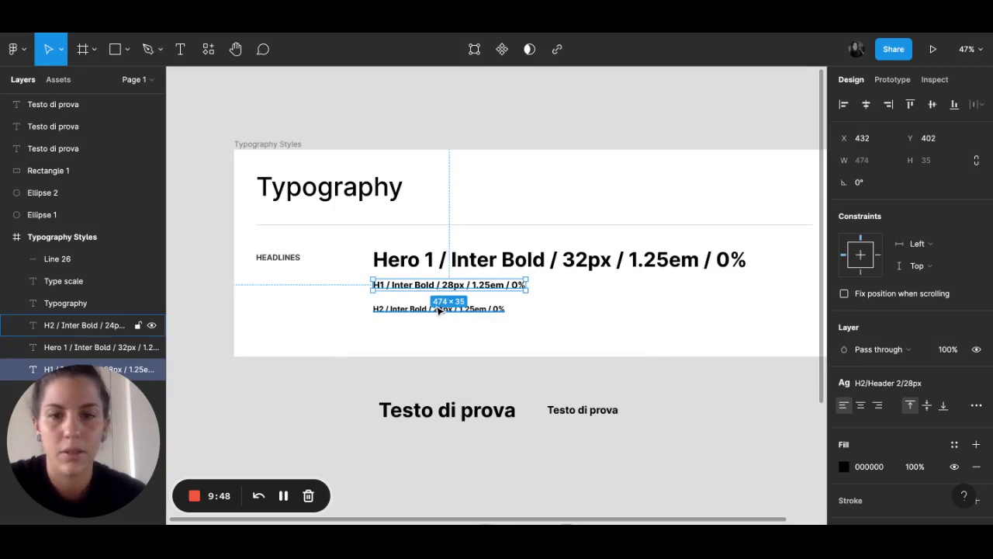
Create text style 'H3 / Header 3 / 24px' from the 24px H2 line
{"action": "left_click", "coordinate": [397, 309]}
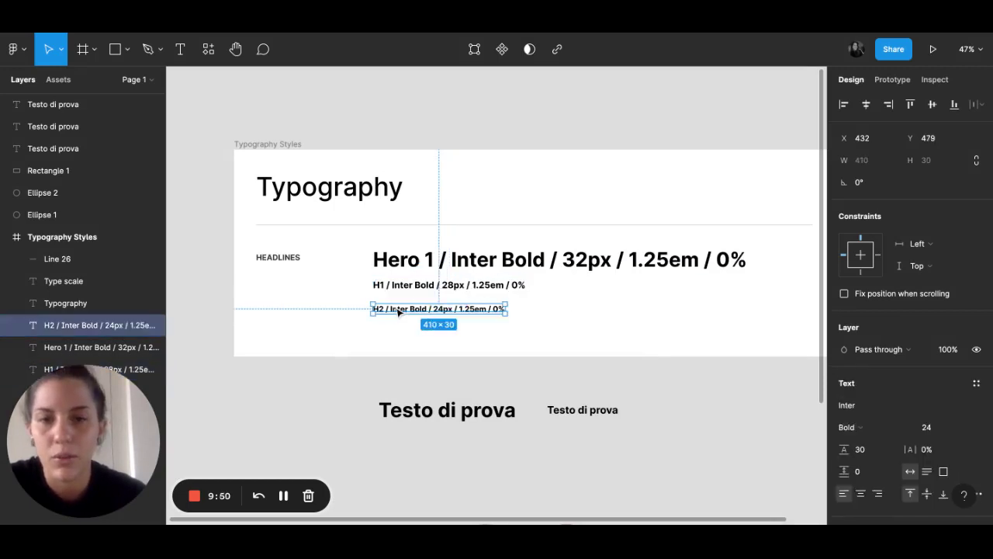
{"action": "left_click", "coordinate": [975, 385]}
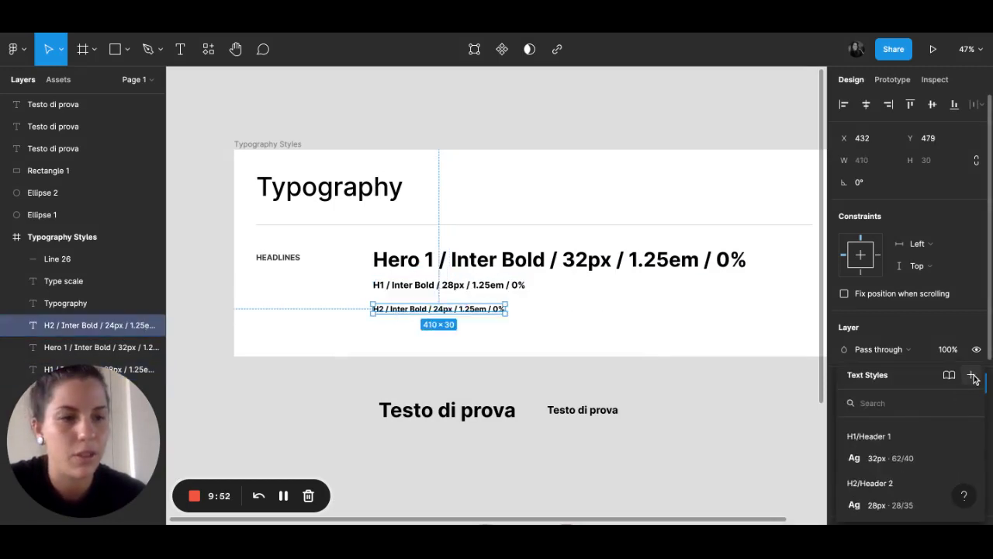
{"action": "left_click", "coordinate": [973, 375]}
{"action": "type", "text": "H"}
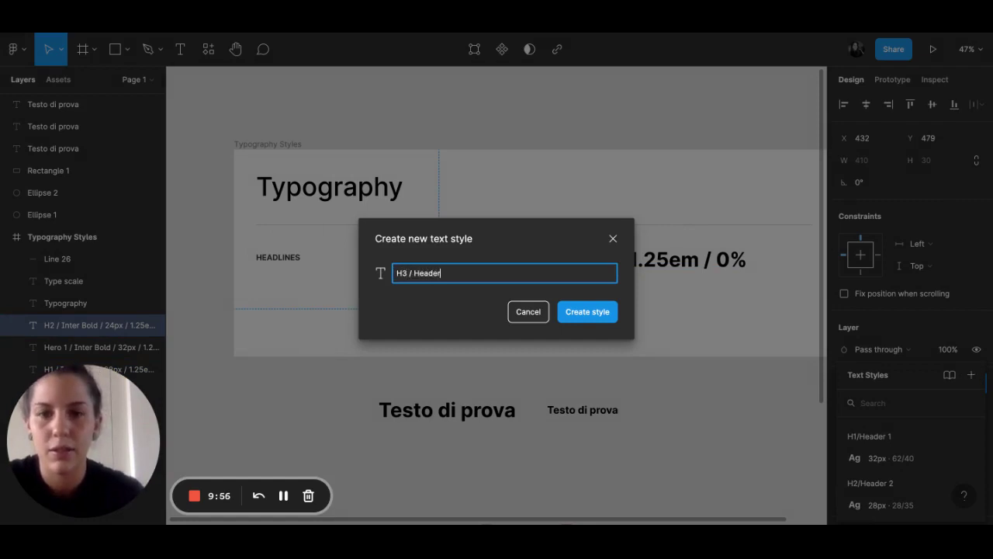
{"action": "type", "text": "3 / "}
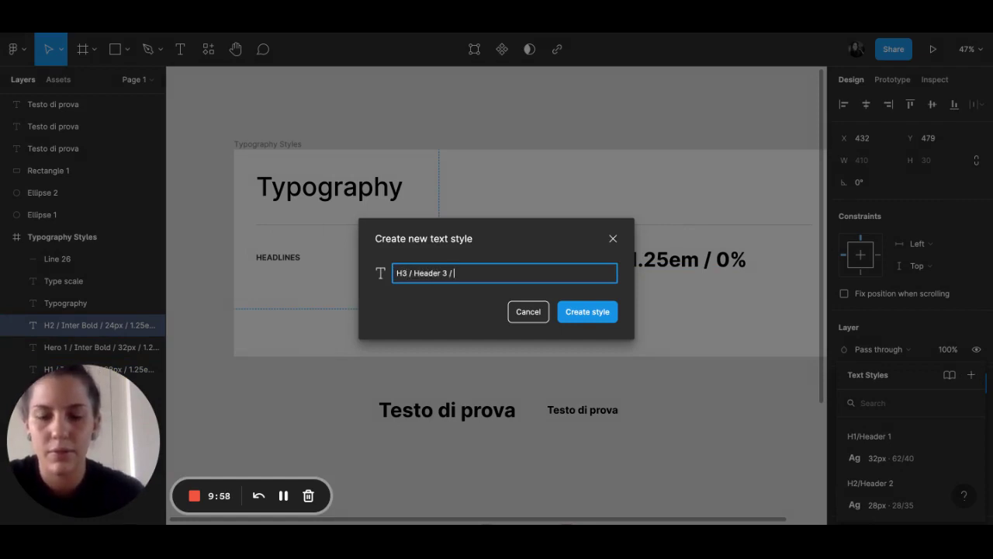
{"action": "type", "text": "24px"}
{"action": "left_click", "coordinate": [596, 321]}
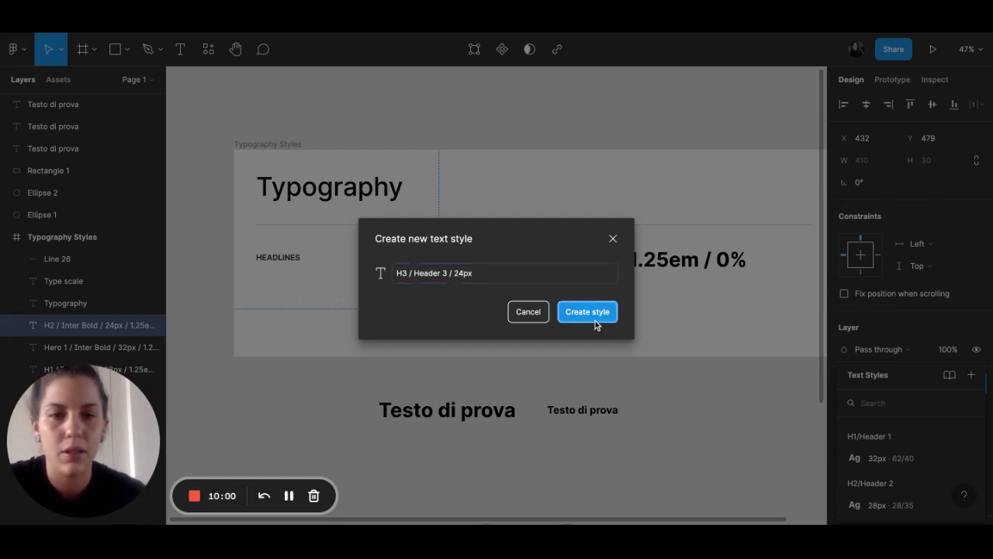
{"action": "left_click", "coordinate": [733, 427]}
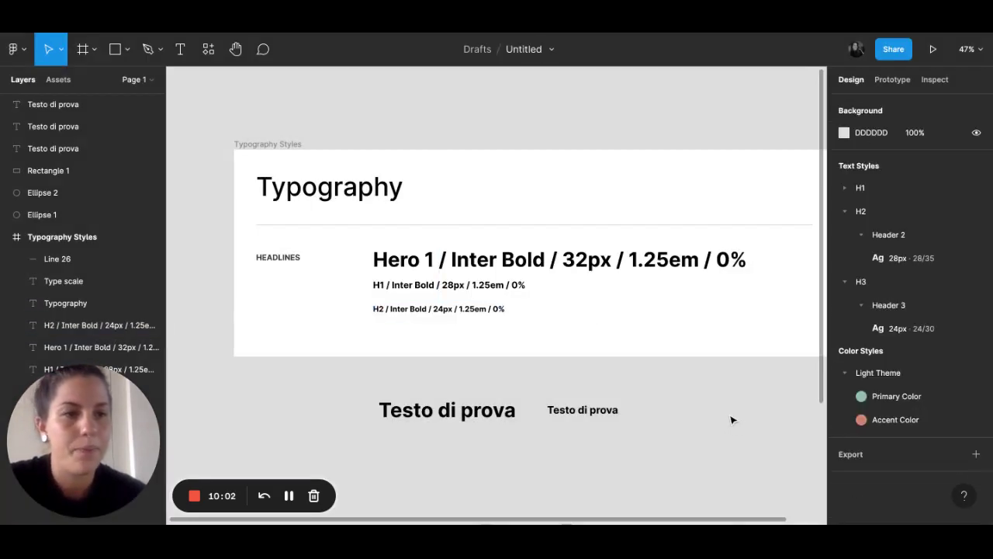
Detach the large Testo di prova from H1 / Header 1 and drop its size from 62 to 42
{"action": "left_click", "coordinate": [846, 188]}
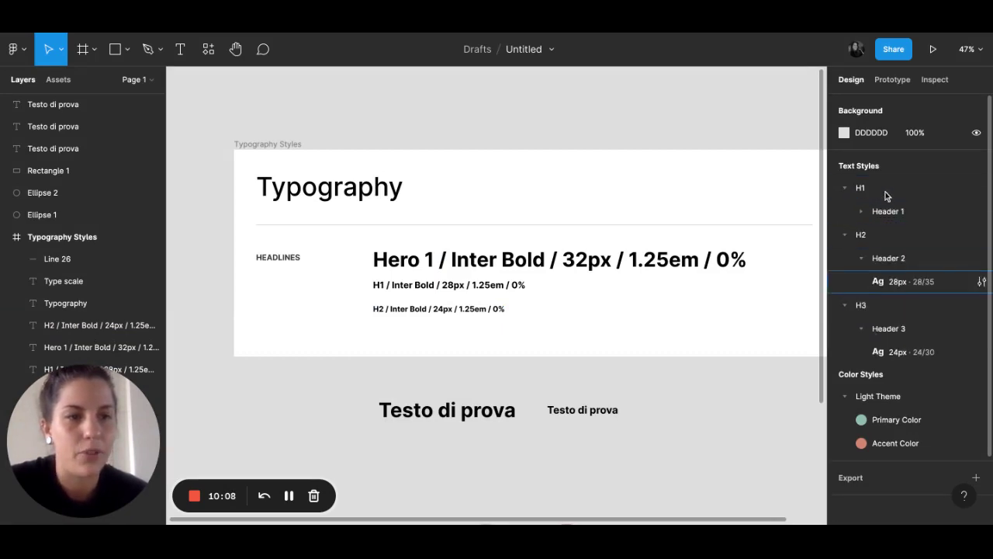
{"action": "left_click", "coordinate": [862, 212]}
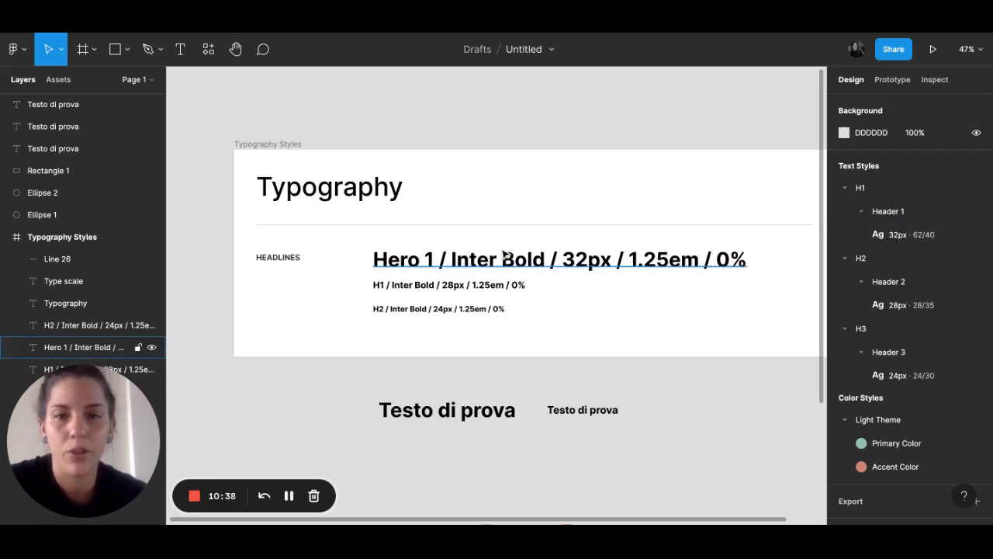
{"action": "left_click", "coordinate": [443, 414]}
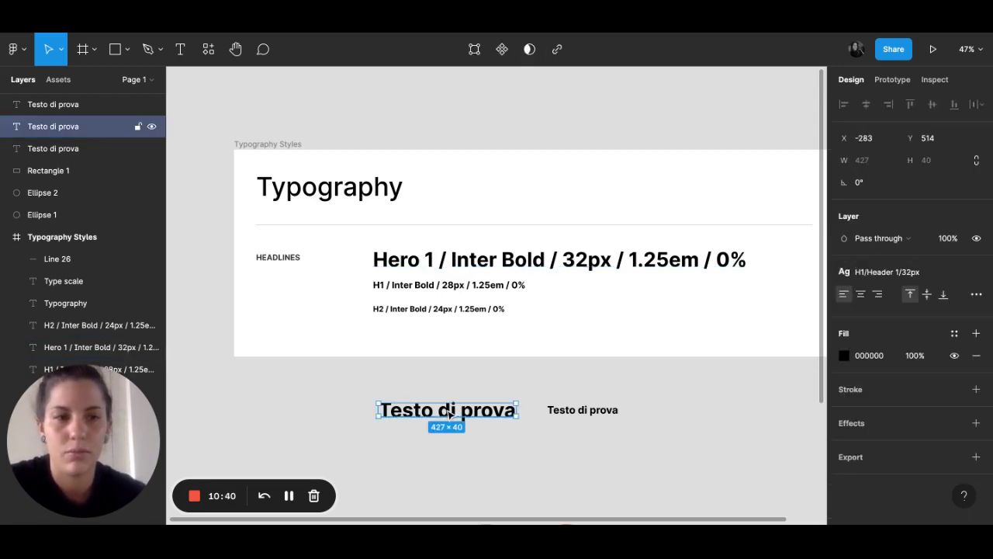
{"action": "left_click", "coordinate": [975, 277]}
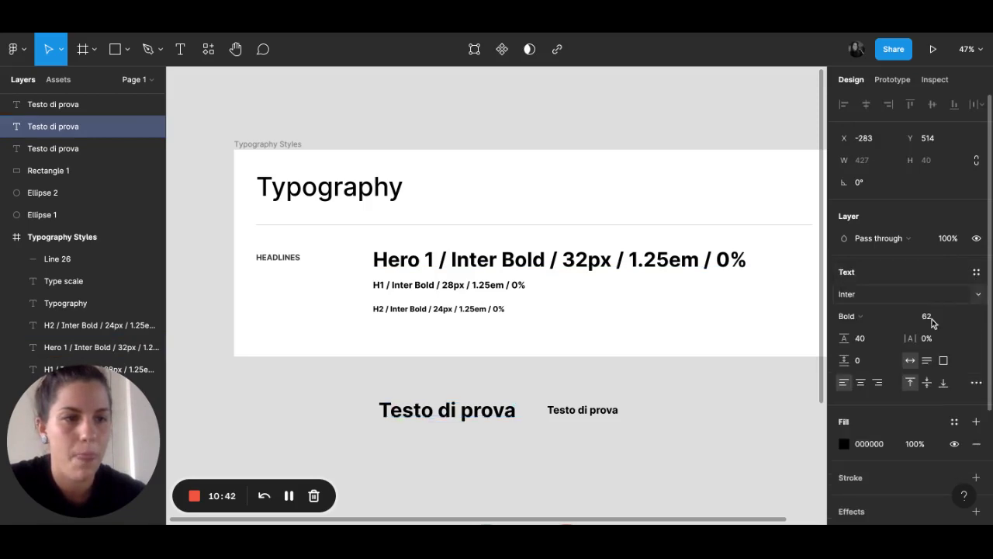
{"action": "left_click", "coordinate": [932, 320]}
{"action": "key", "text": "shift+Down"}
{"action": "key", "text": "shift+Down"}
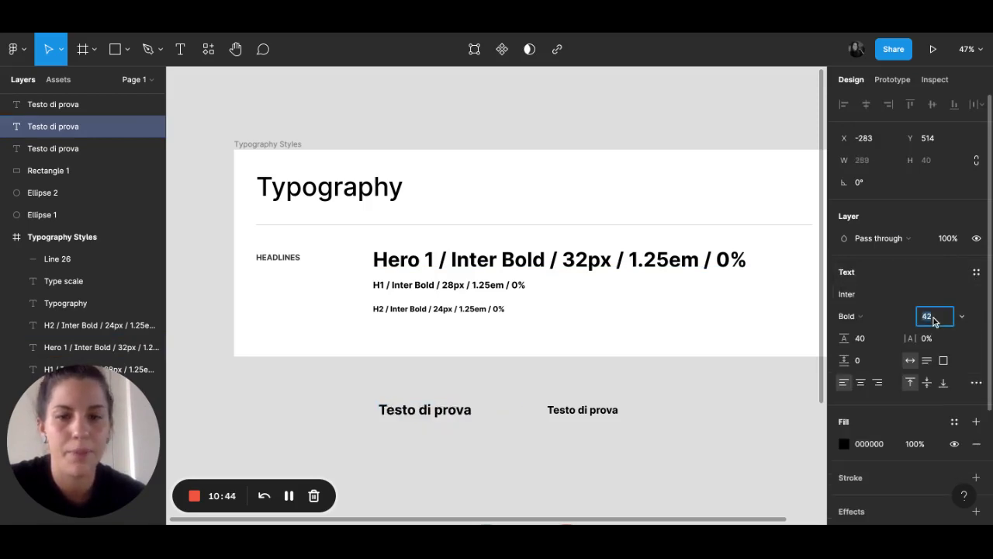
Create text style 'H1 / Header 2 / 46px' from the resized Testo di prova, then deselect
{"action": "left_click", "coordinate": [976, 271]}
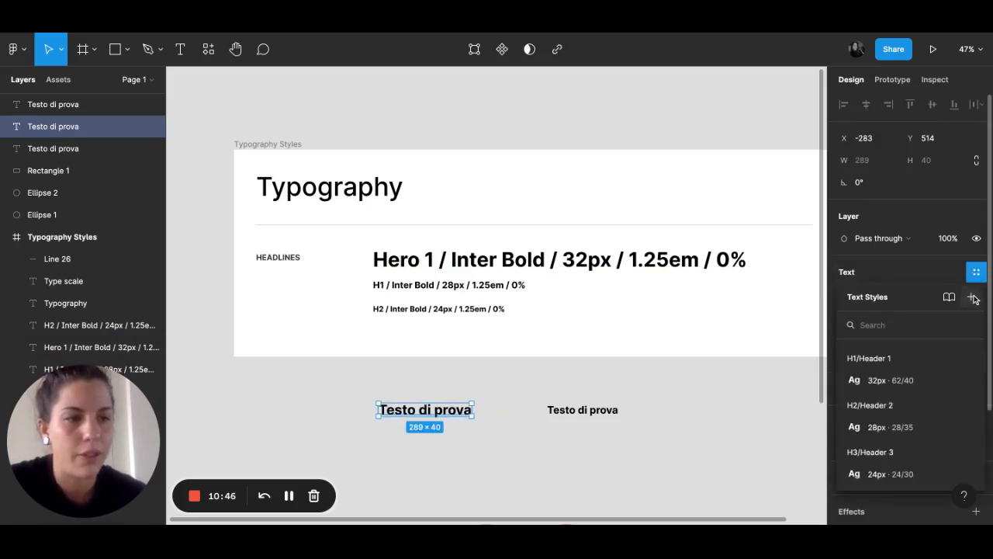
{"action": "left_click", "coordinate": [974, 296]}
{"action": "type", "text": "H1 / Header 2 / 46"}
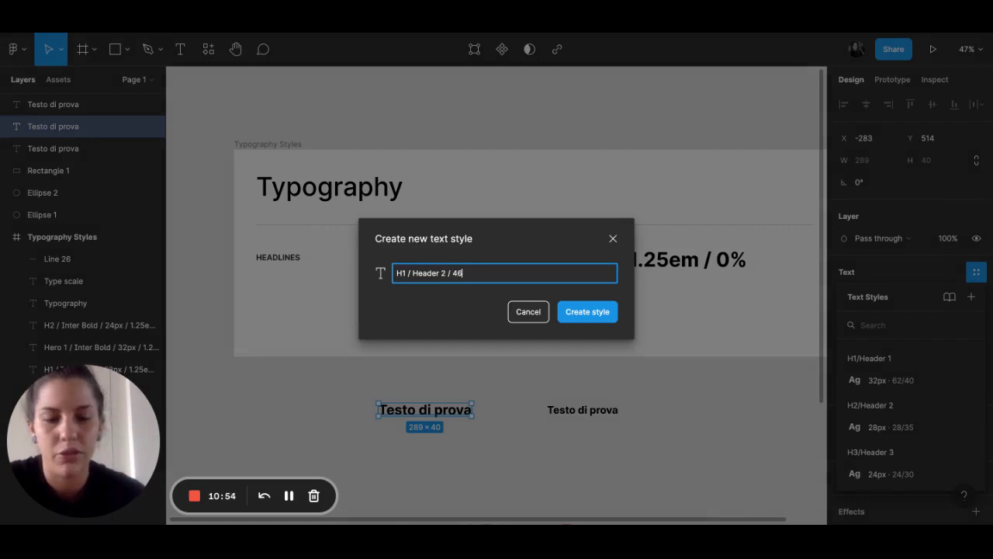
{"action": "type", "text": "px"}
{"action": "left_click", "coordinate": [589, 313]}
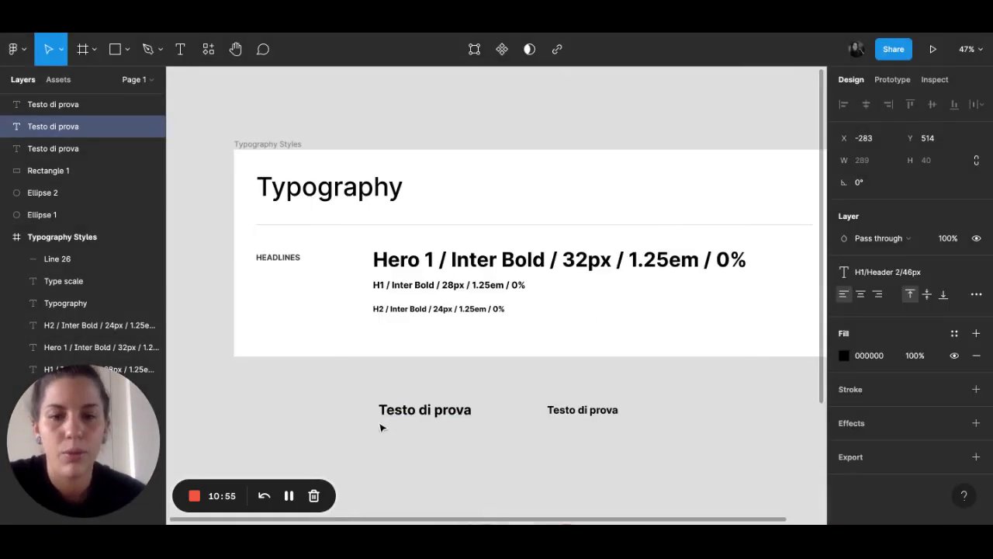
{"action": "left_click", "coordinate": [631, 439]}
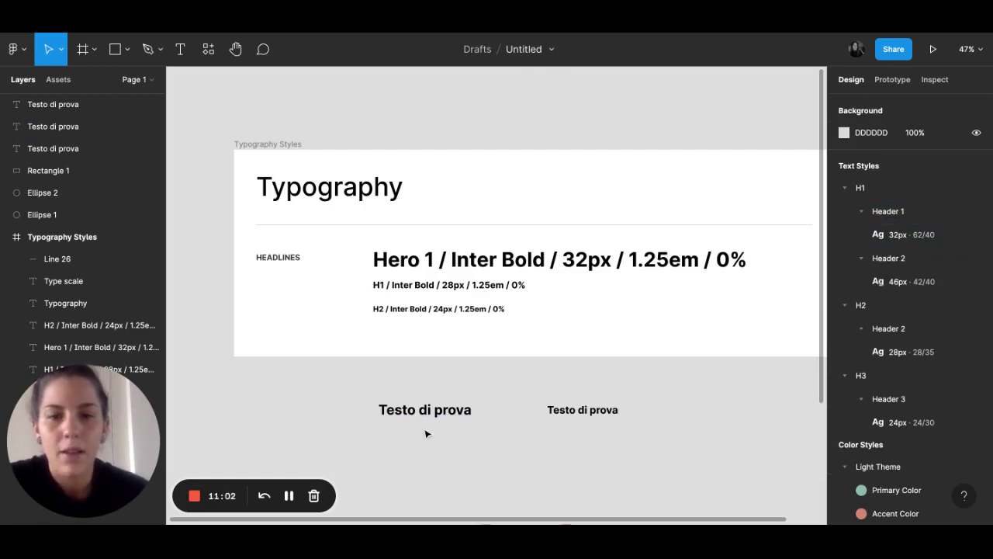
Scroll the canvas down to an empty area below the circles and rectangle
{"action": "scroll", "coordinate": [652, 396], "scroll_direction": "down", "scroll_amount": 2}
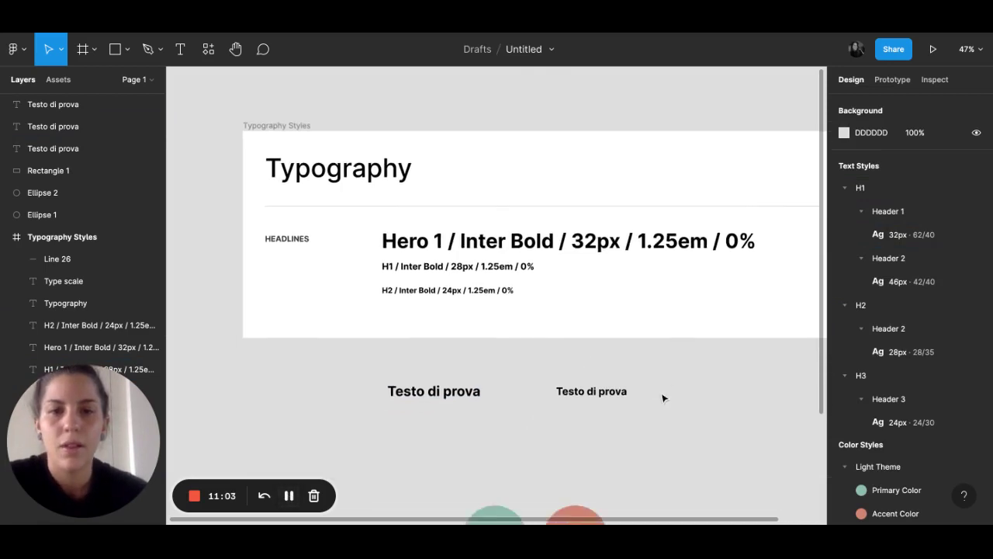
{"action": "scroll", "coordinate": [662, 398], "scroll_direction": "down", "scroll_amount": 1}
{"action": "scroll", "coordinate": [662, 397], "scroll_direction": "down", "scroll_amount": 3}
{"action": "scroll", "coordinate": [663, 397], "scroll_direction": "down", "scroll_amount": 3}
{"action": "scroll", "coordinate": [663, 397], "scroll_direction": "down", "scroll_amount": 2}
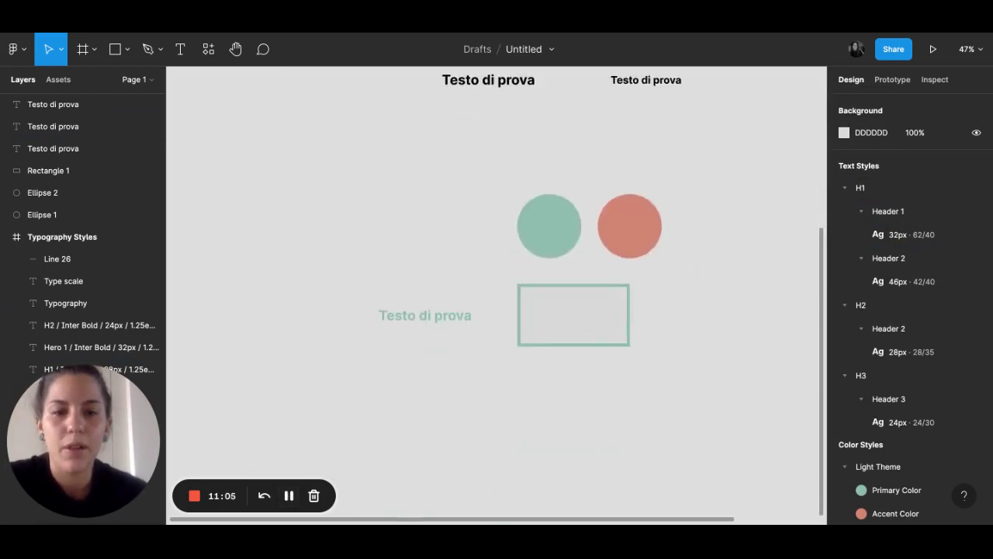
{"action": "scroll", "coordinate": [663, 397], "scroll_direction": "down", "scroll_amount": 4}
{"action": "scroll", "coordinate": [645, 335], "scroll_direction": "down", "scroll_amount": 2}
{"action": "scroll", "coordinate": [645, 335], "scroll_direction": "down", "scroll_amount": 1}
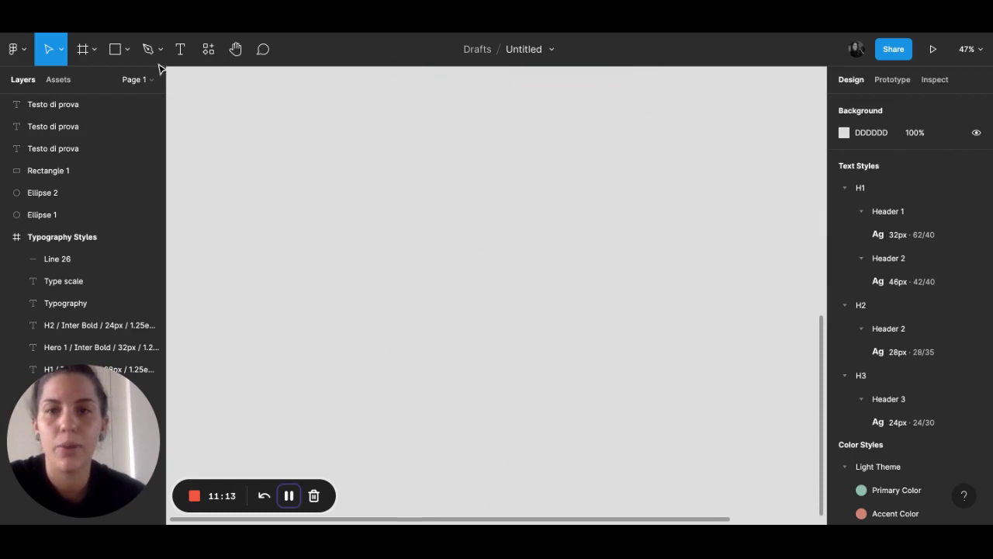
Draw a 332×332 square and add a drop shadow effect to it
{"action": "left_click", "coordinate": [116, 49]}
{"action": "left_click_drag", "start_coordinate": [433, 182], "coordinate": [540, 289]}
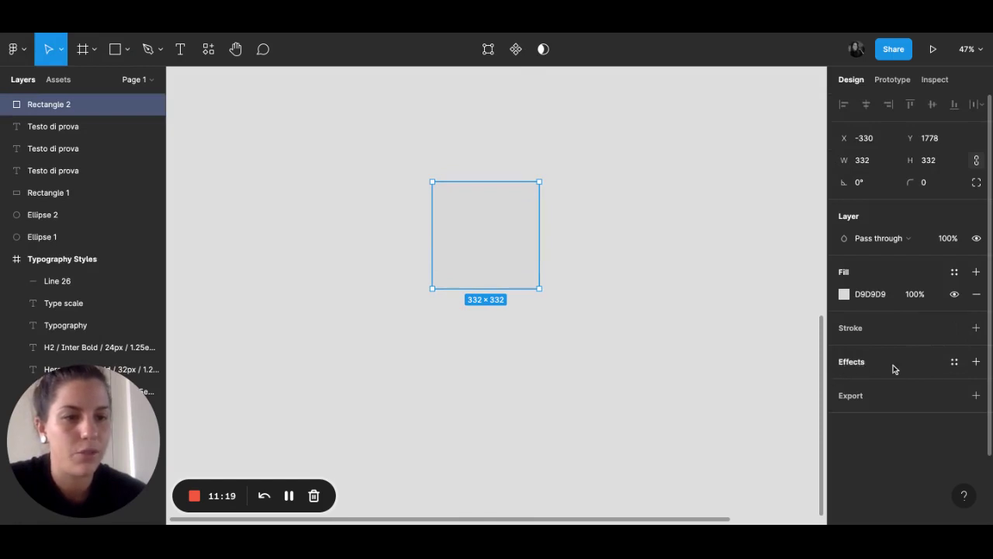
{"action": "left_click", "coordinate": [977, 362]}
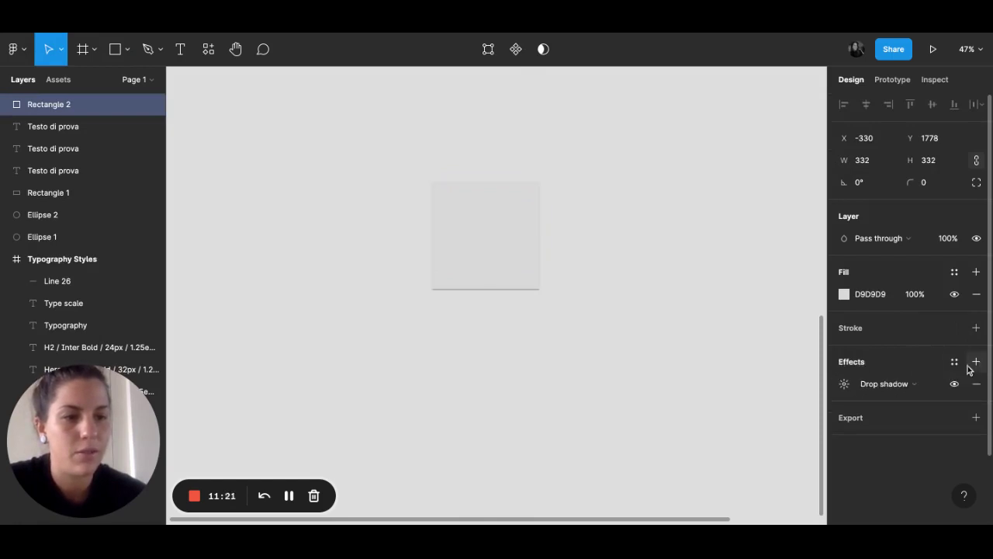
{"action": "left_click", "coordinate": [845, 384]}
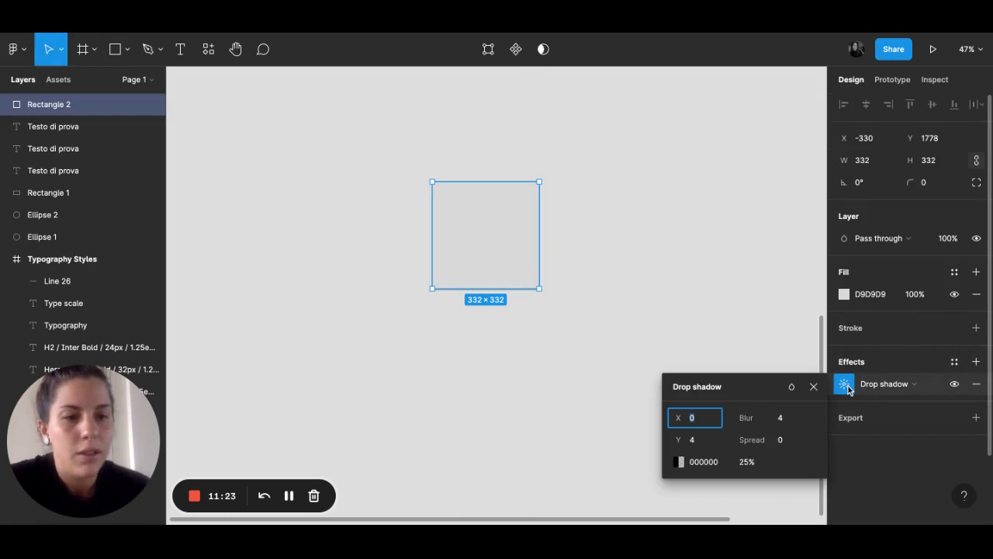
Set the drop shadow to X 10, Y 14, blur 34 and 15% opacity
{"action": "left_click", "coordinate": [702, 440]}
{"action": "type", "text": "14"}
{"action": "key", "text": "Return"}
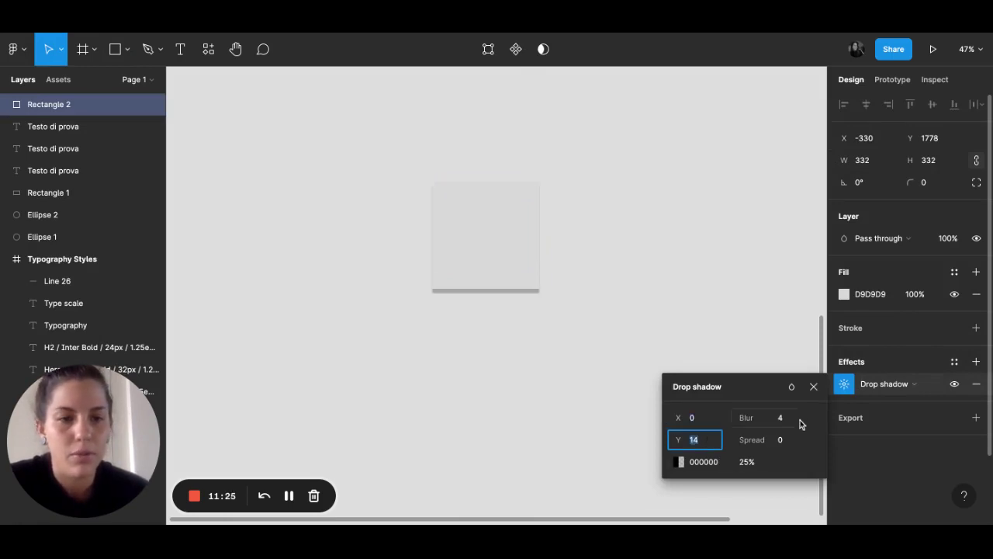
{"action": "left_click", "coordinate": [701, 418]}
{"action": "type", "text": "10"}
{"action": "key", "text": "Return"}
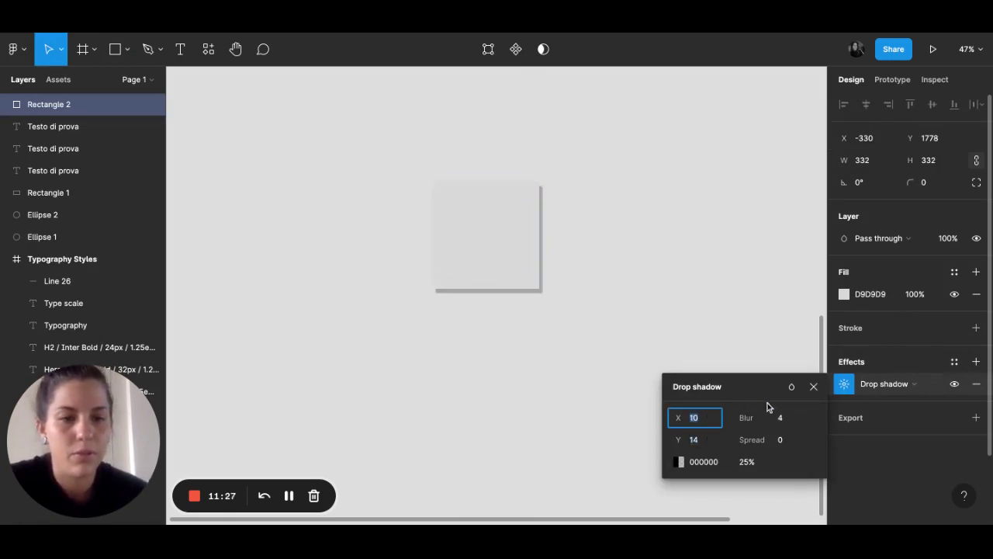
{"action": "left_click", "coordinate": [781, 417]}
{"action": "type", "text": "14"}
{"action": "key", "text": "Return"}
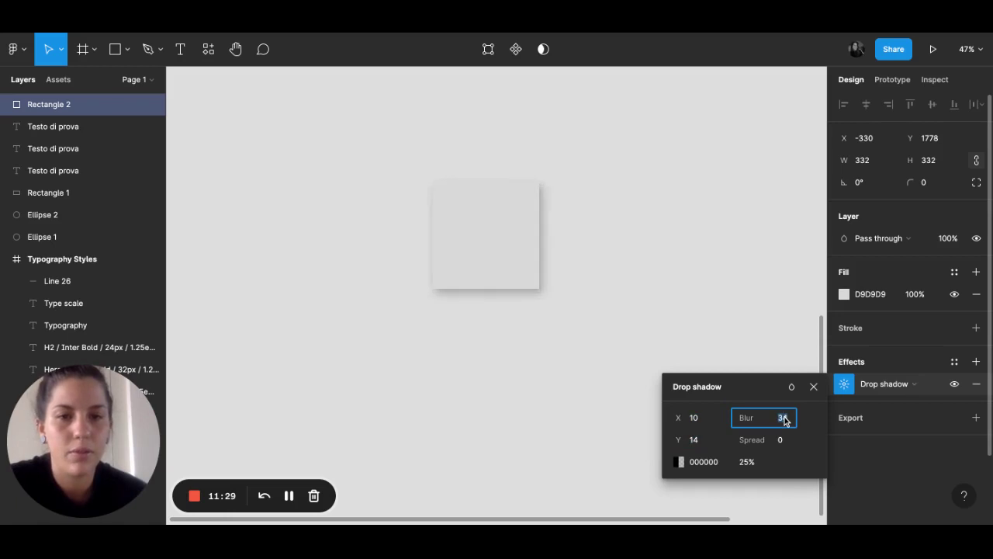
{"action": "left_click", "coordinate": [749, 463]}
{"action": "type", "text": "15"}
{"action": "key", "text": "Return"}
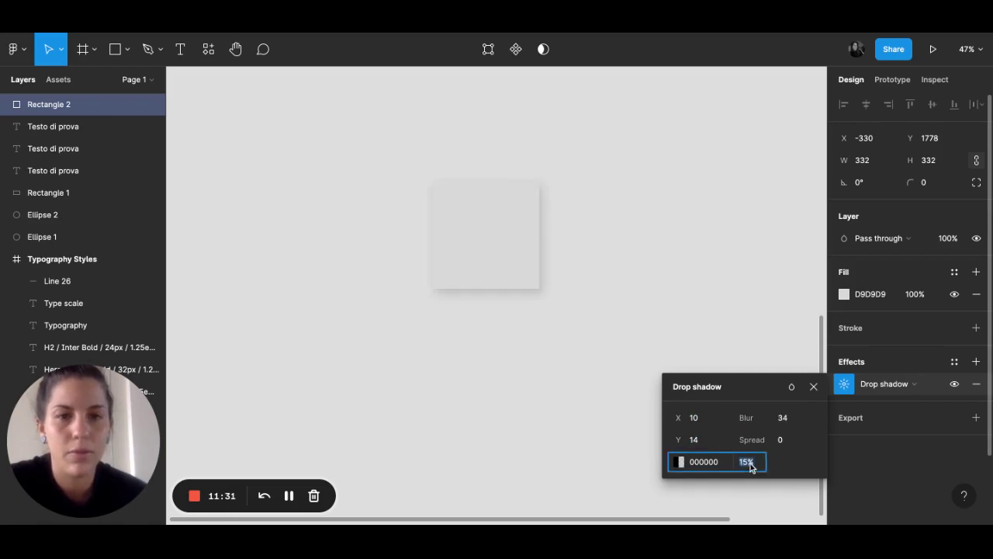
Fill the square with dark grey 414141
{"action": "left_click", "coordinate": [845, 294]}
{"action": "mouse_move", "coordinate": [739, 223]}
{"action": "left_mouse_down"}
{"action": "mouse_move", "coordinate": [667, 246]}
{"action": "mouse_move", "coordinate": [662, 302]}
{"action": "left_mouse_up"}
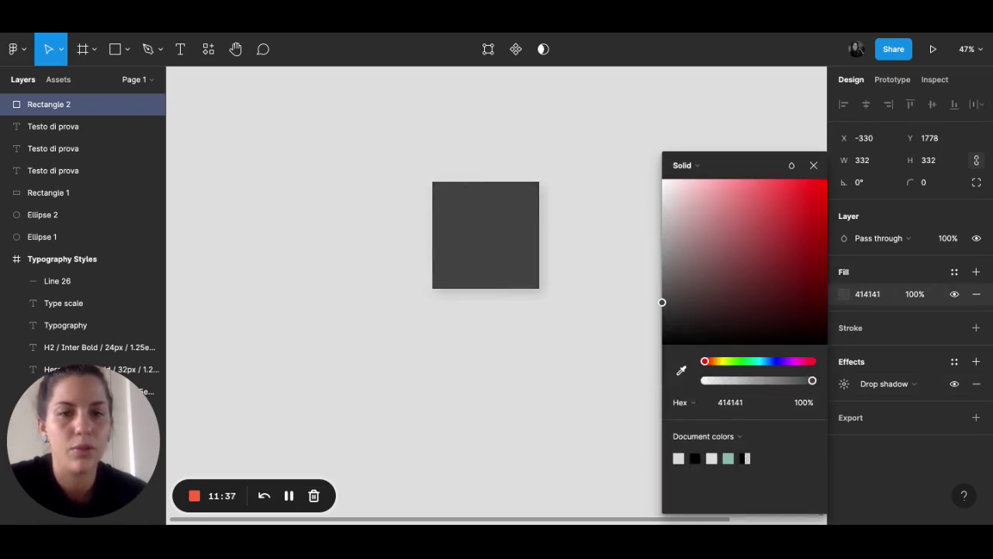
{"action": "left_click", "coordinate": [916, 365]}
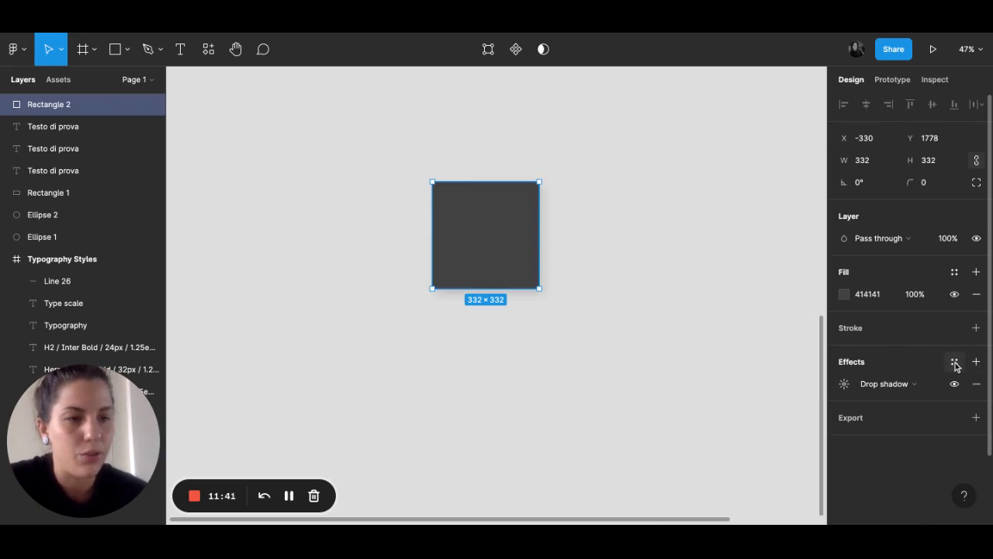
Create the 'Drop Shadow Big' effect style from the square's shadow
{"action": "left_click", "coordinate": [955, 363]}
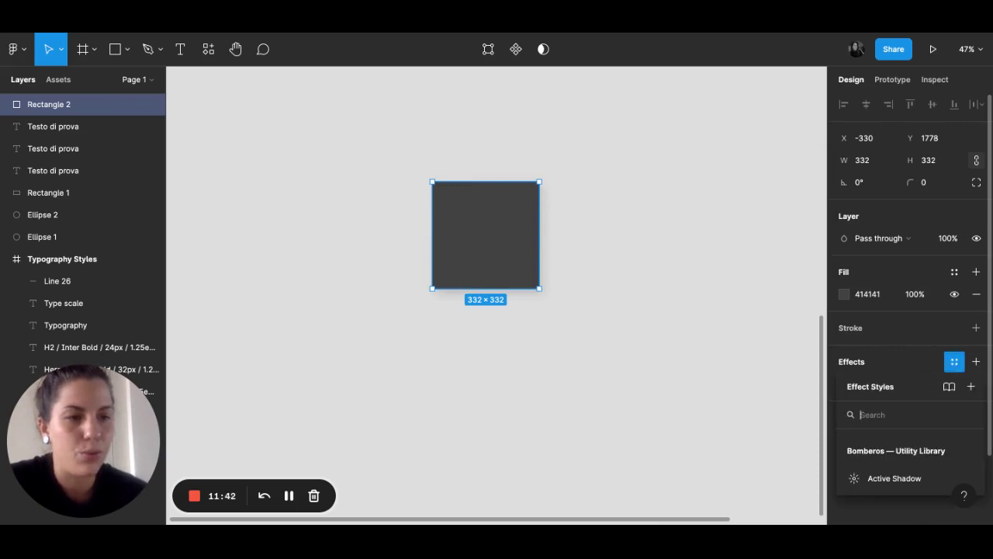
{"action": "left_click", "coordinate": [971, 387]}
{"action": "type", "text": "Dr"}
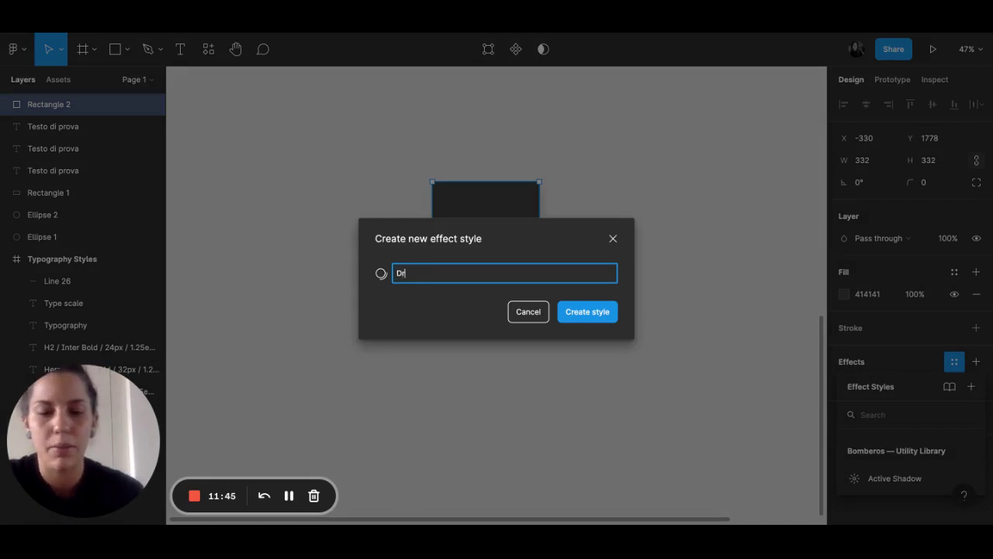
{"action": "type", "text": "op Shadow"}
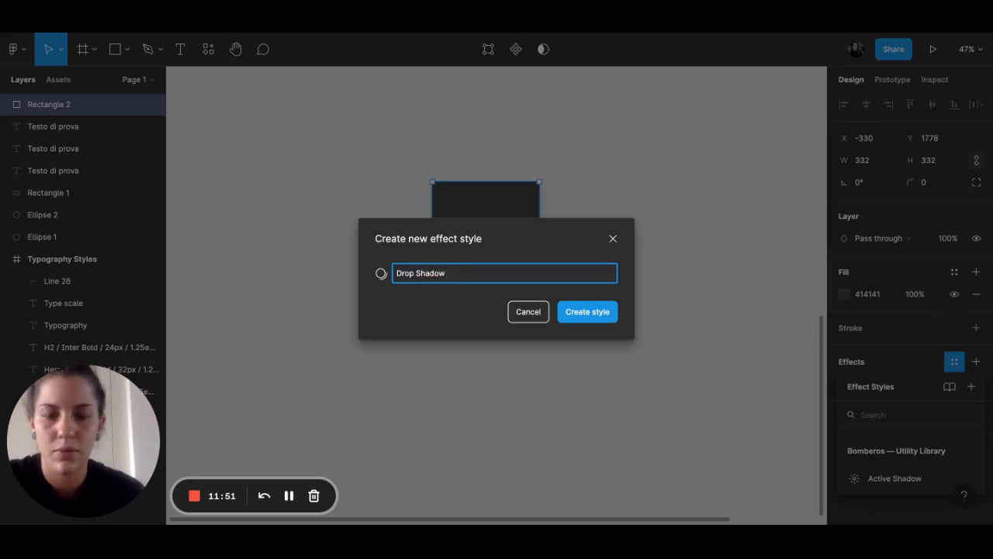
{"action": "type", "text": " Big"}
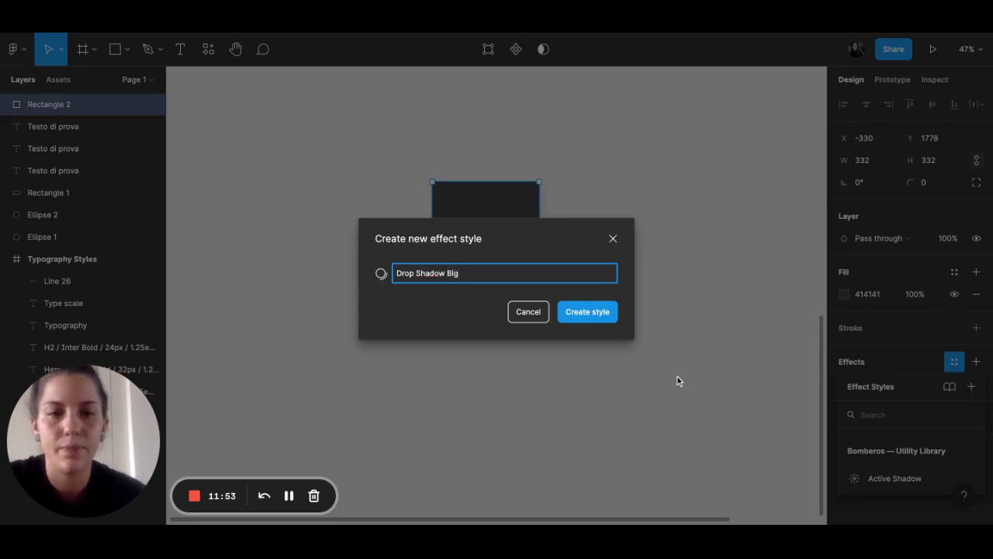
{"action": "left_click", "coordinate": [587, 311]}
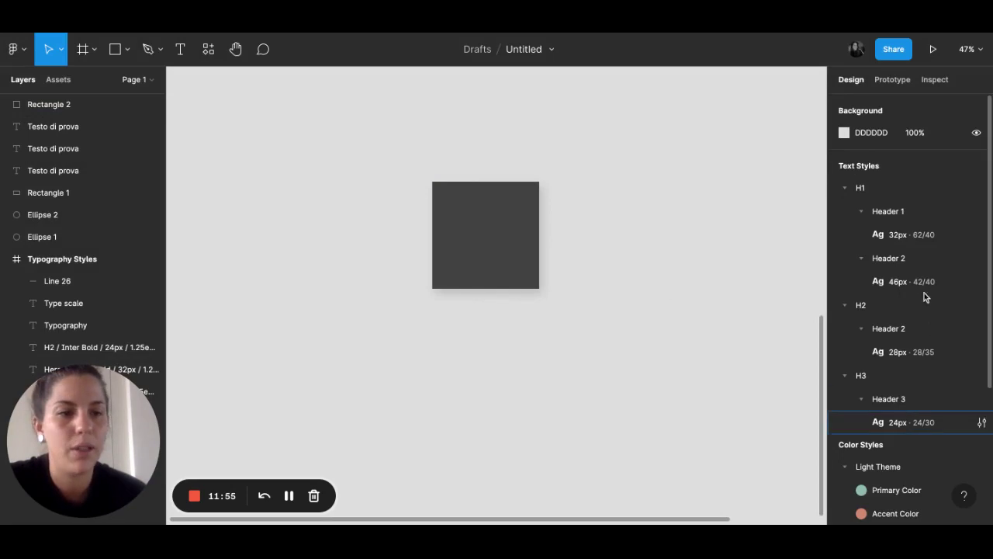
Collapse the H1, H2 and H3 text style groups
{"action": "left_click", "coordinate": [846, 188]}
{"action": "left_click", "coordinate": [846, 211]}
{"action": "left_click", "coordinate": [846, 234]}
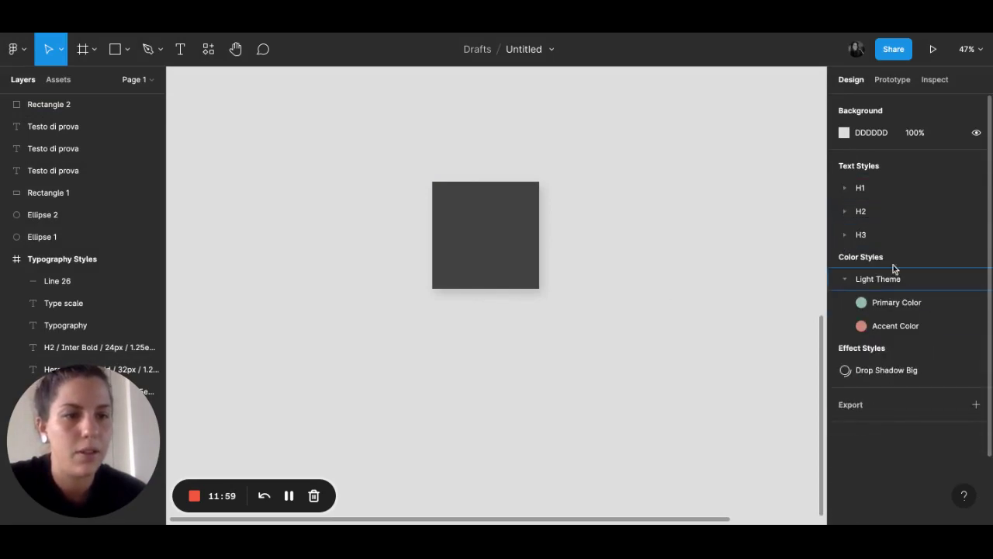
{"action": "mouse_move", "coordinate": [900, 370]}
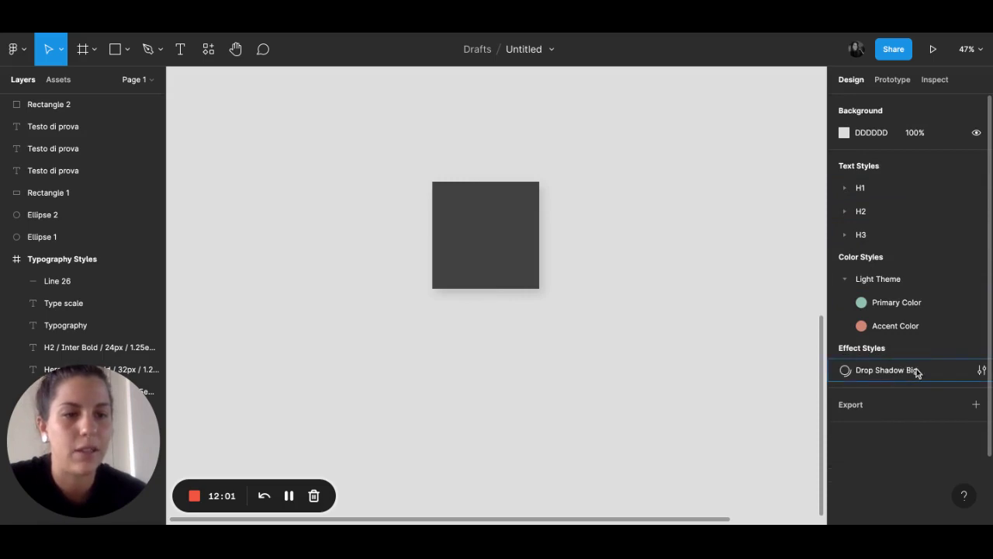
Recolour the Drop Shadow Big style's shadow to red BB0000, keeping Rectangle 2 selected
{"action": "left_click", "coordinate": [982, 370]}
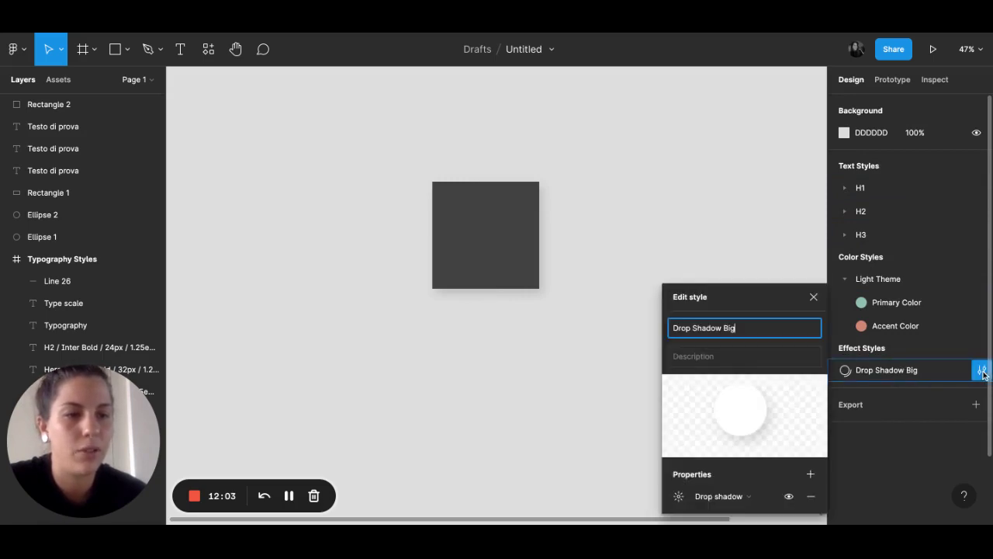
{"action": "left_click", "coordinate": [679, 496]}
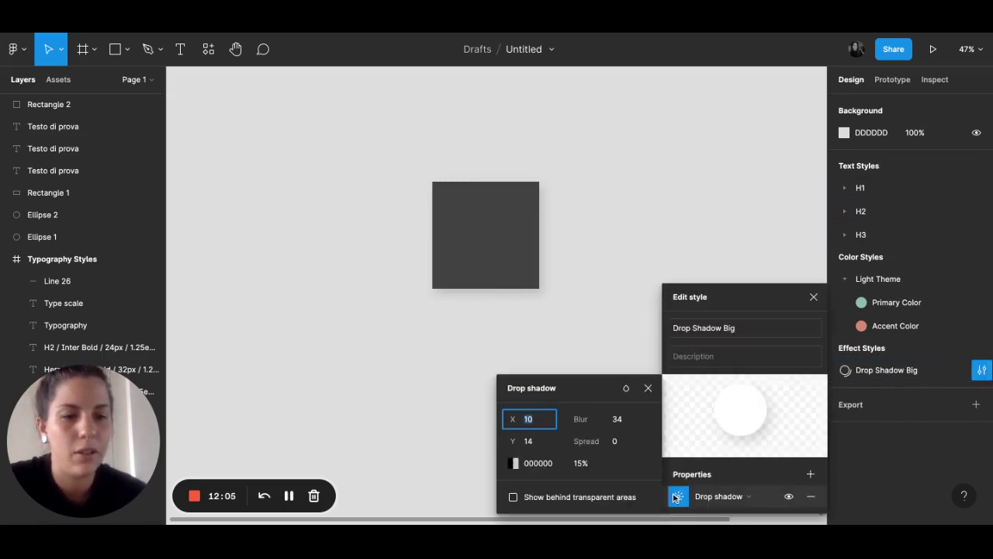
{"action": "left_click", "coordinate": [543, 444]}
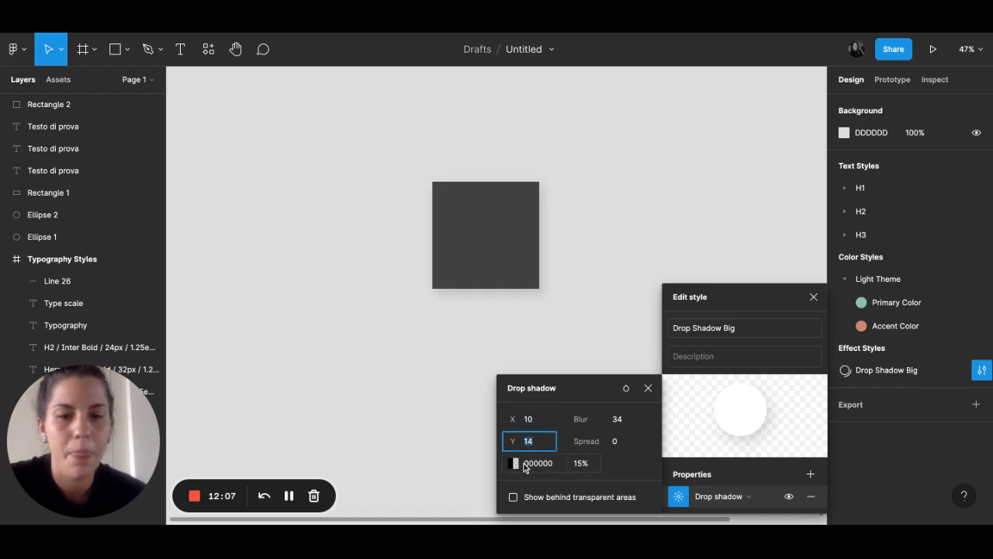
{"action": "left_click", "coordinate": [515, 463]}
{"action": "left_click", "coordinate": [482, 254]}
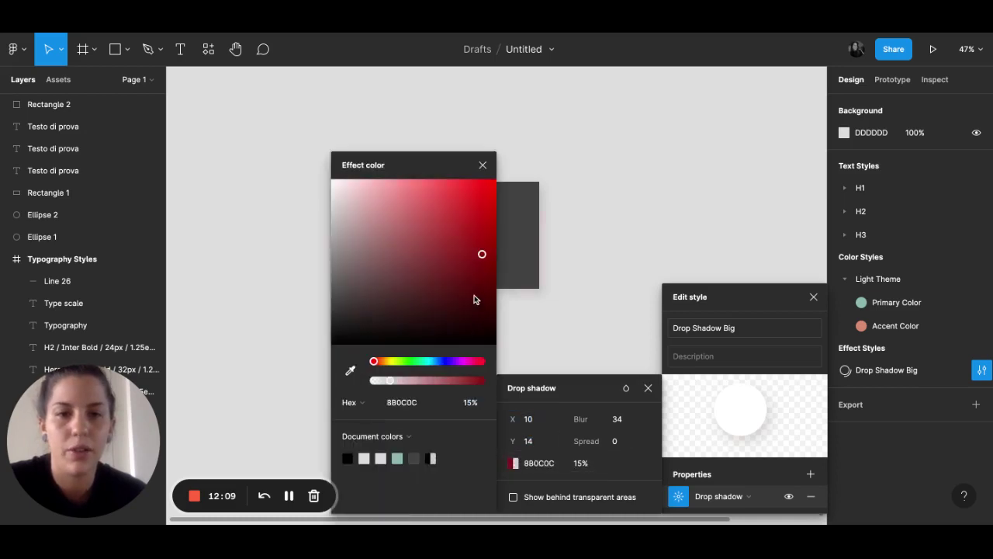
{"action": "left_click_drag", "start_coordinate": [474, 298], "coordinate": [497, 223]}
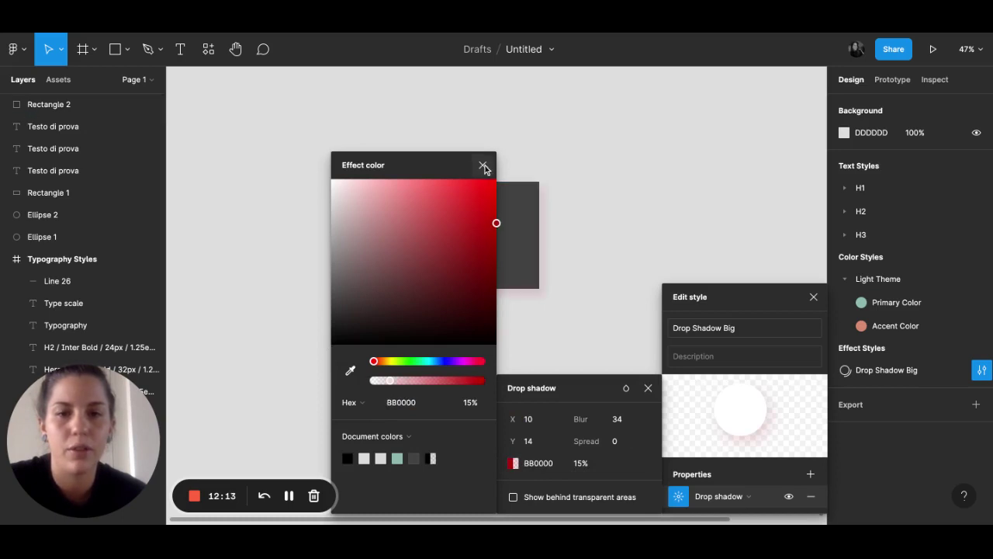
{"action": "left_click", "coordinate": [482, 166]}
{"action": "left_click", "coordinate": [494, 220]}
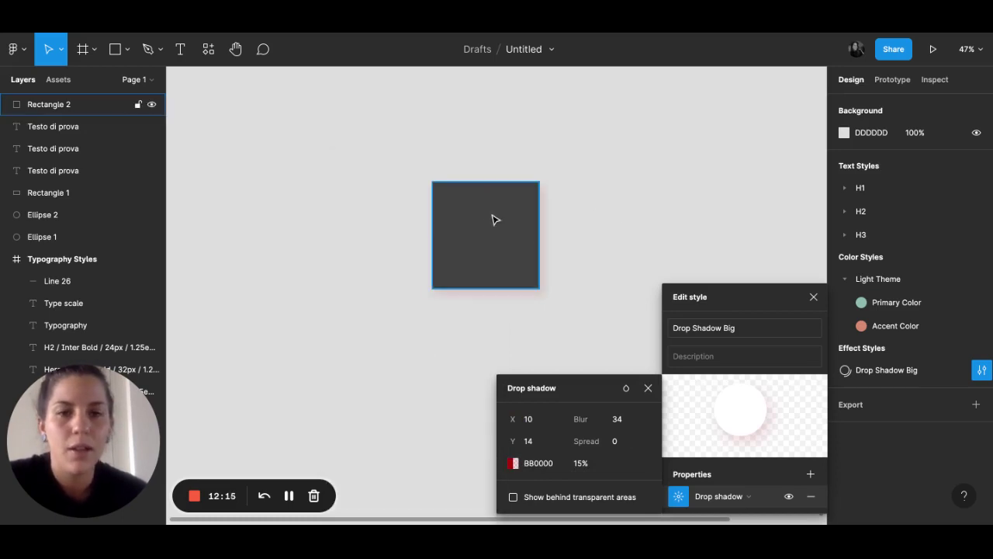
{"action": "left_click", "coordinate": [494, 226]}
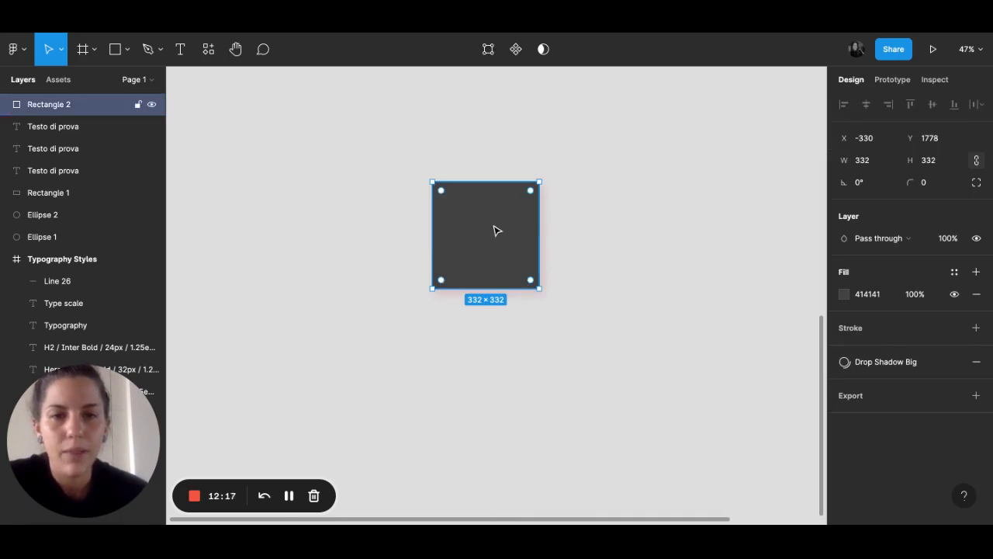
Duplicate the square and add a Layer blur of 34 to the Drop Shadow Big style
{"action": "key", "text": "ctrl+d"}
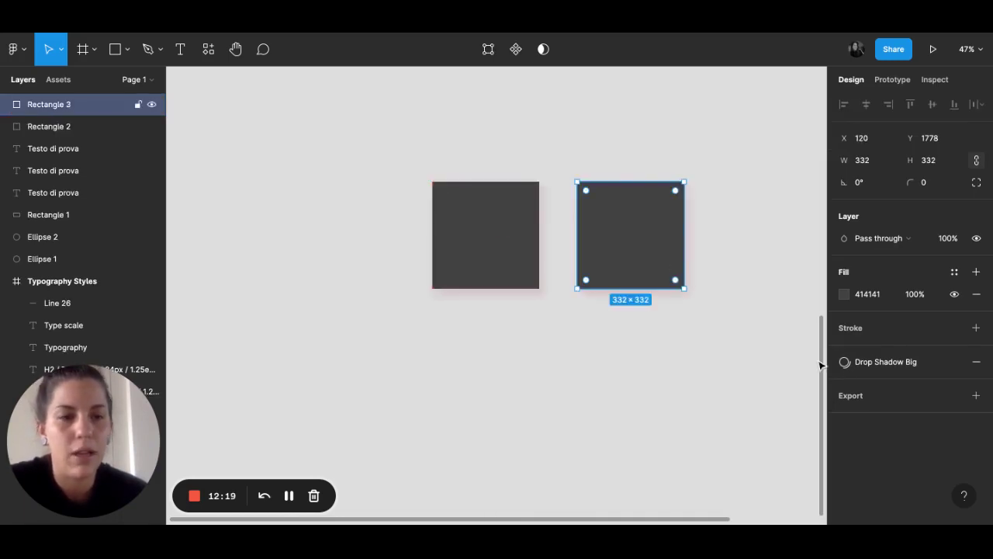
{"action": "mouse_move", "coordinate": [900, 362]}
{"action": "left_click", "coordinate": [887, 366]}
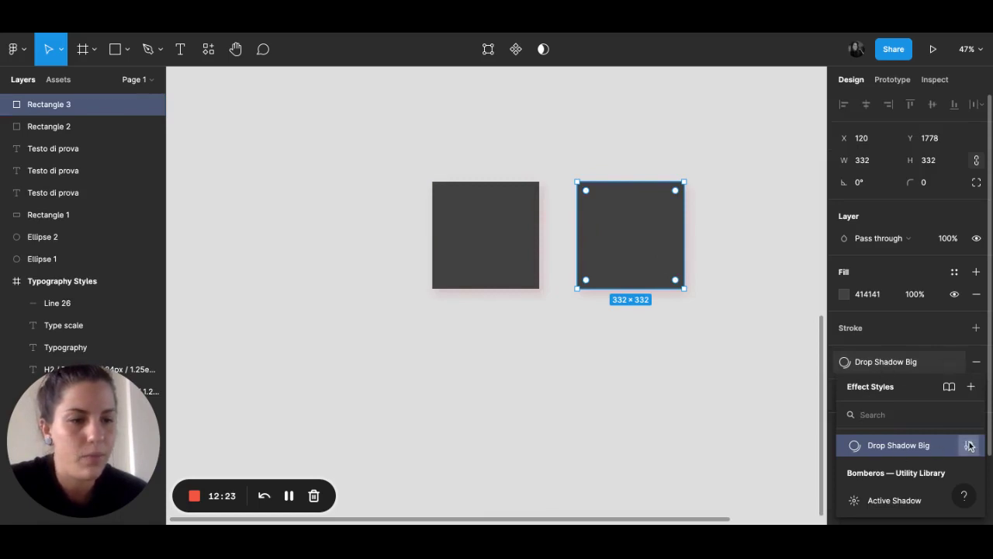
{"action": "left_click", "coordinate": [970, 445]}
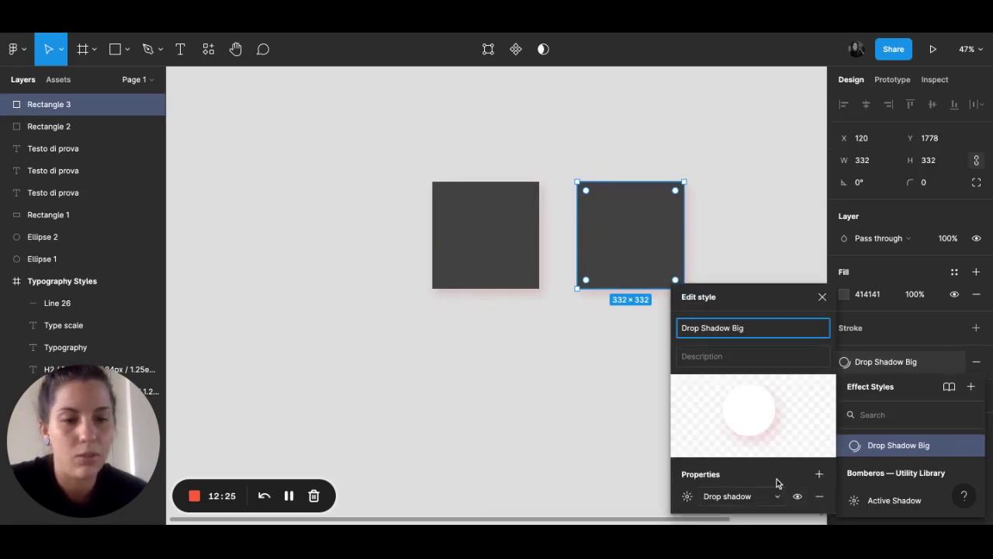
{"action": "mouse_move", "coordinate": [728, 496]}
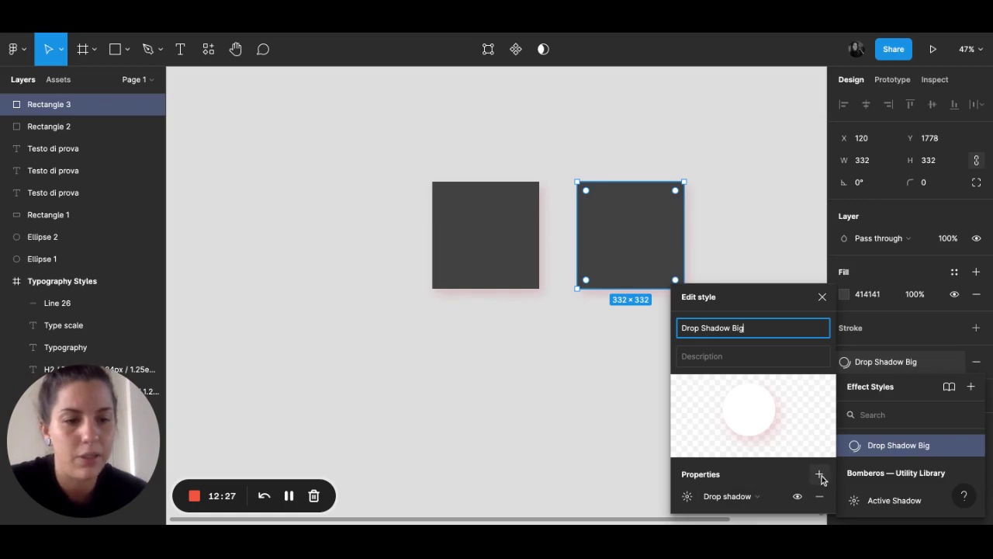
{"action": "left_click", "coordinate": [819, 475]}
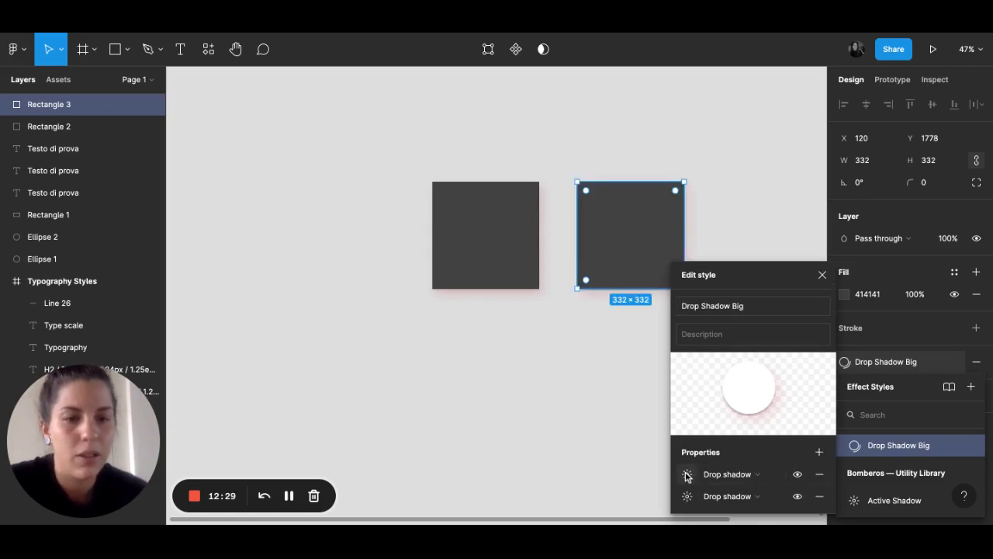
{"action": "left_click", "coordinate": [687, 474]}
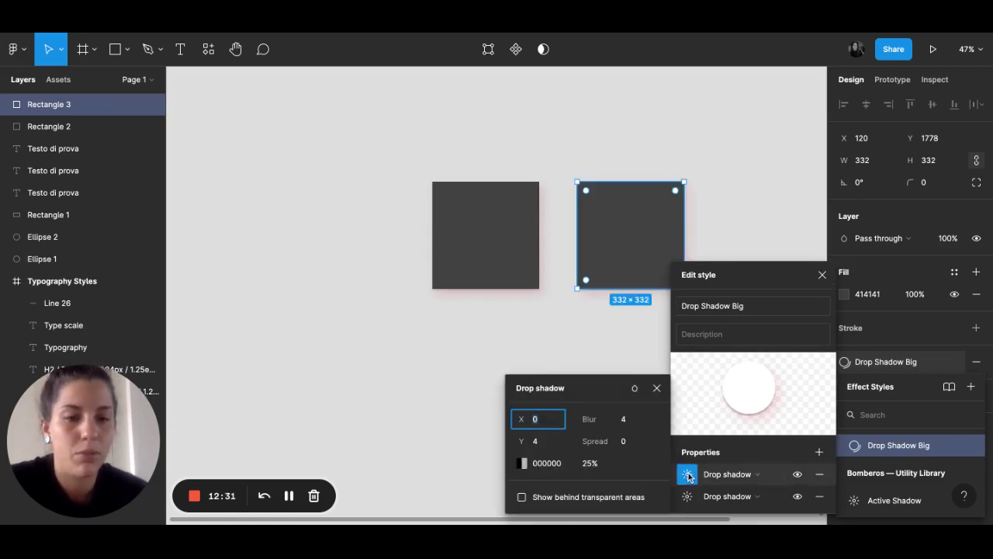
{"action": "left_click", "coordinate": [732, 475]}
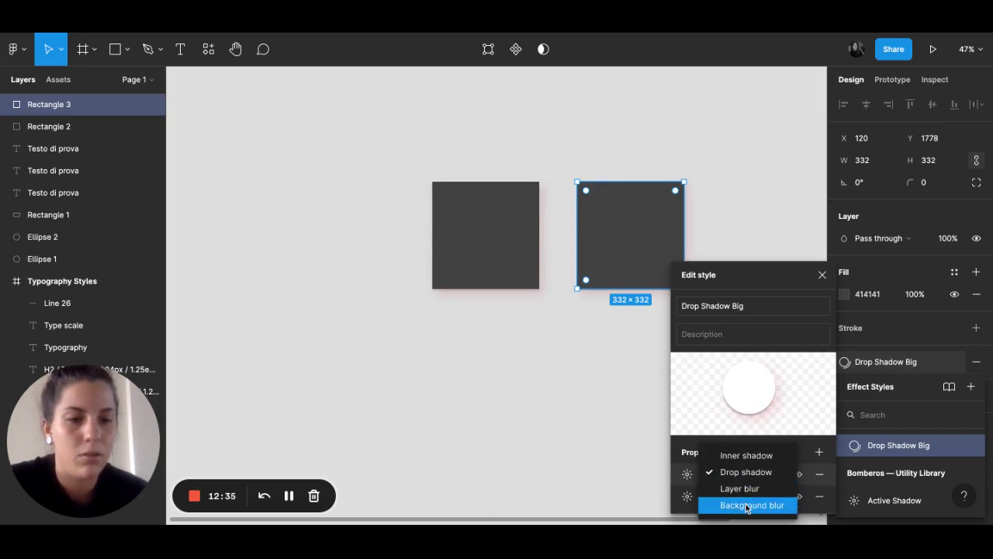
{"action": "left_click", "coordinate": [745, 489]}
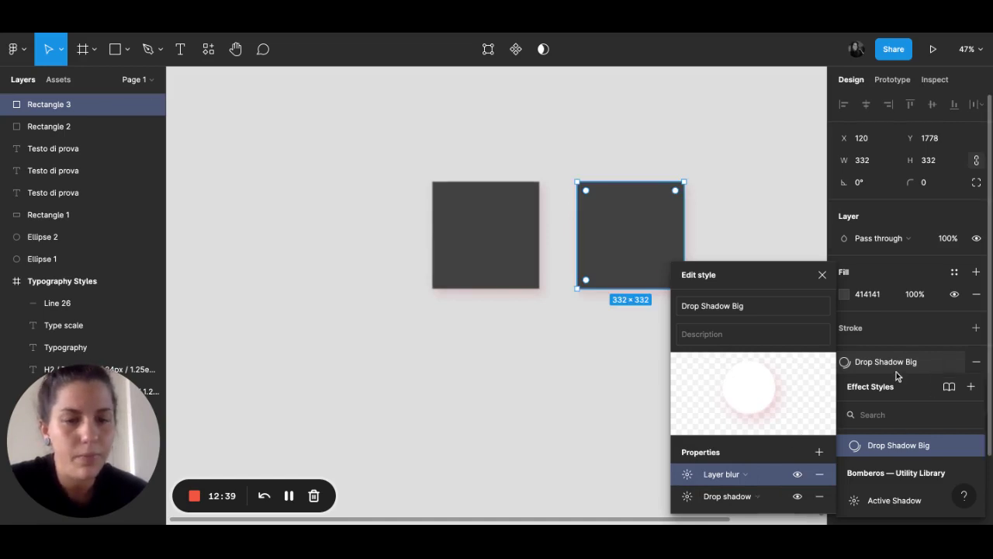
{"action": "left_click", "coordinate": [687, 474]}
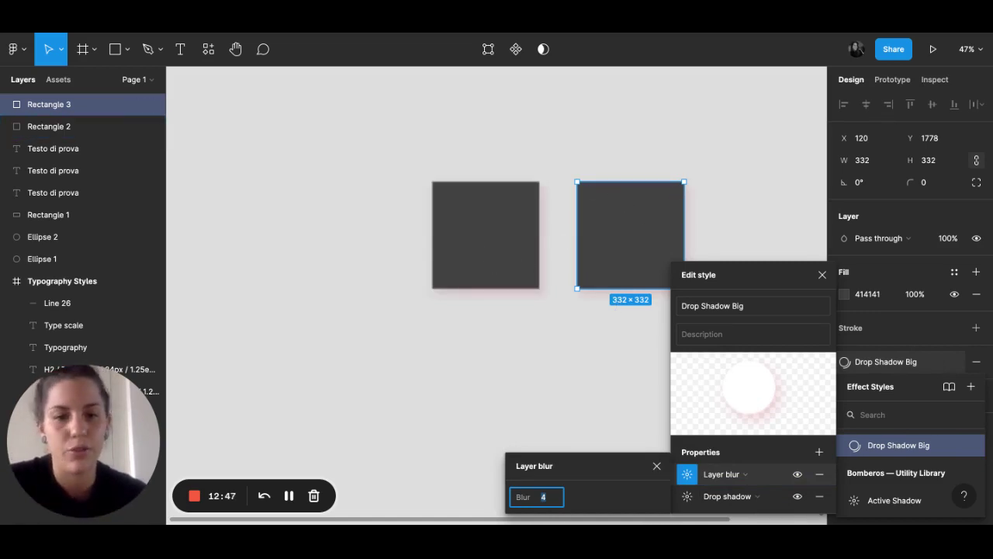
{"action": "key", "text": "shift+Up"}
{"action": "key", "text": "shift+Up"}
{"action": "key", "text": "shift+Up"}
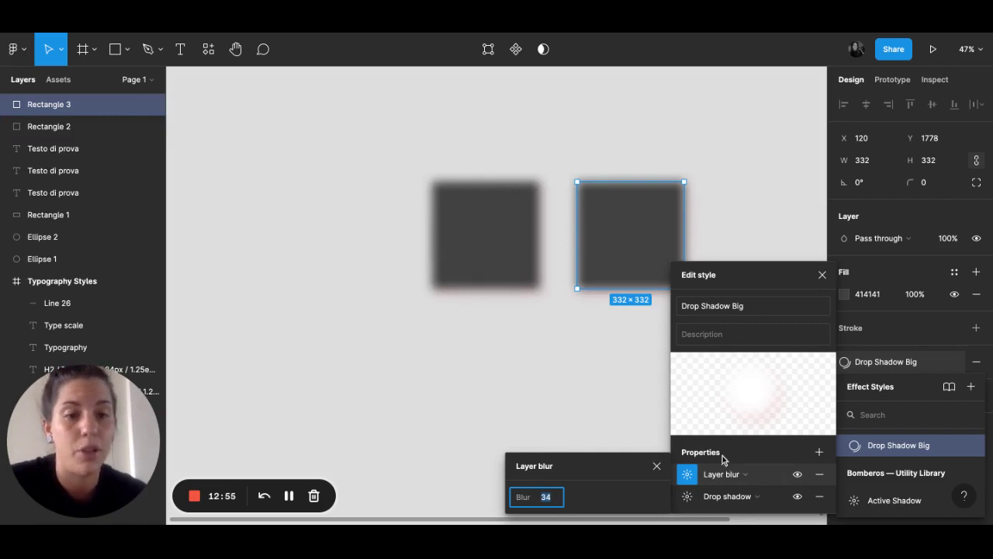
{"action": "left_click", "coordinate": [823, 275]}
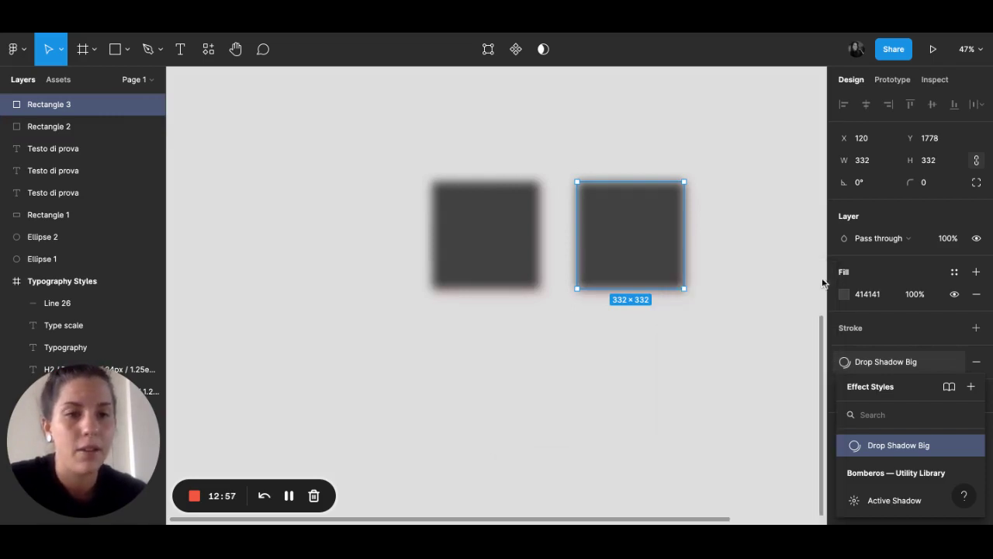
{"action": "left_click", "coordinate": [710, 260]}
Detach Rectangle 3's effect style and remove its layer blur, leaving only the drop shadow
{"action": "left_click", "coordinate": [632, 218]}
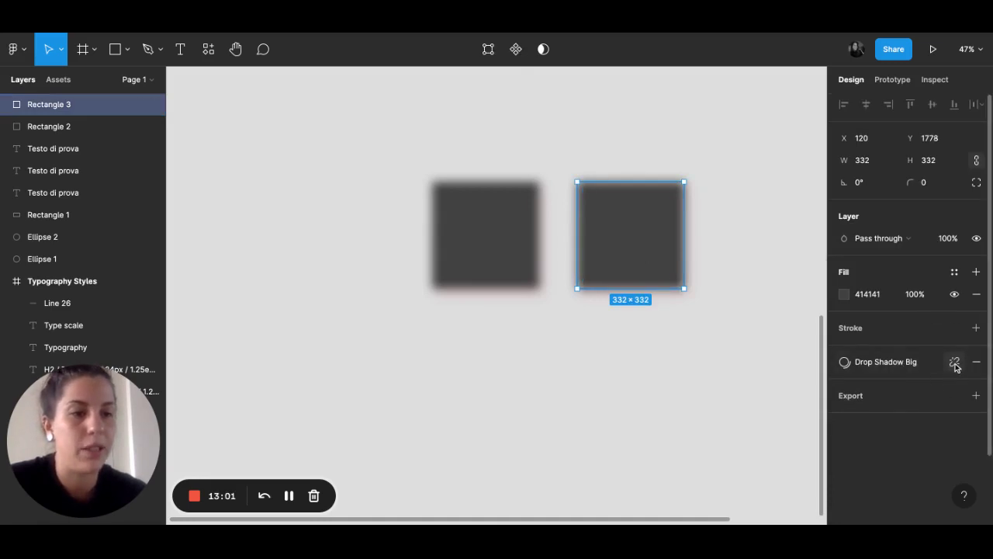
{"action": "left_click", "coordinate": [954, 362]}
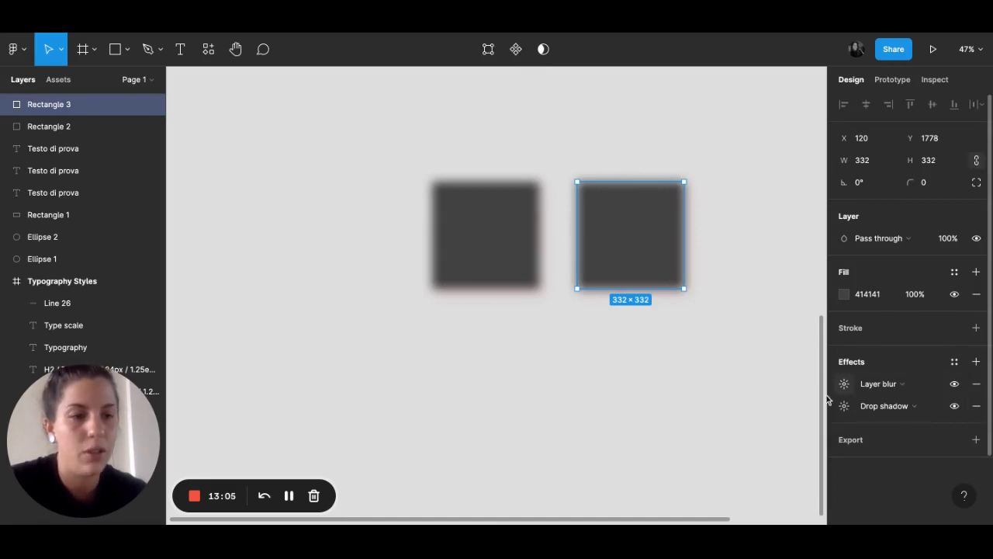
{"action": "mouse_move", "coordinate": [878, 383]}
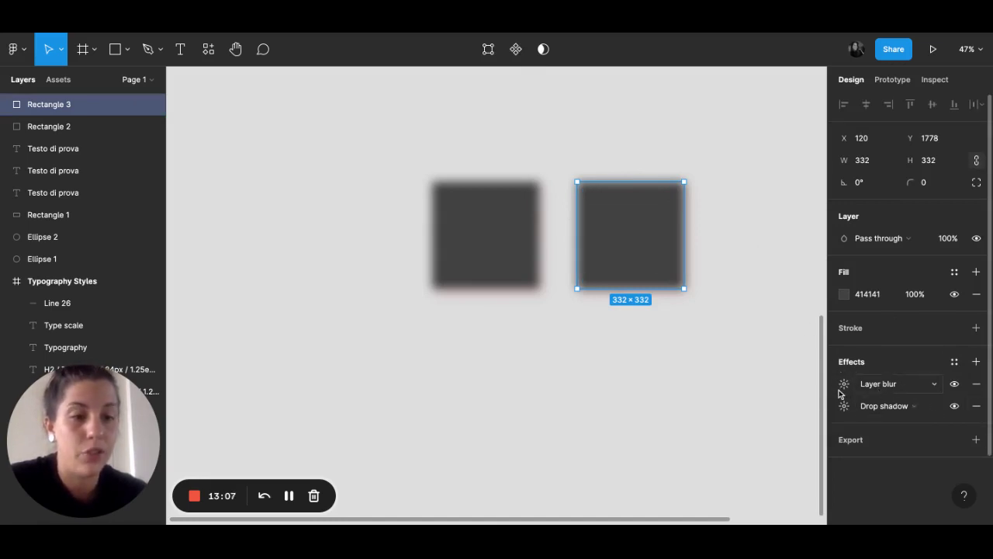
{"action": "left_click", "coordinate": [978, 384]}
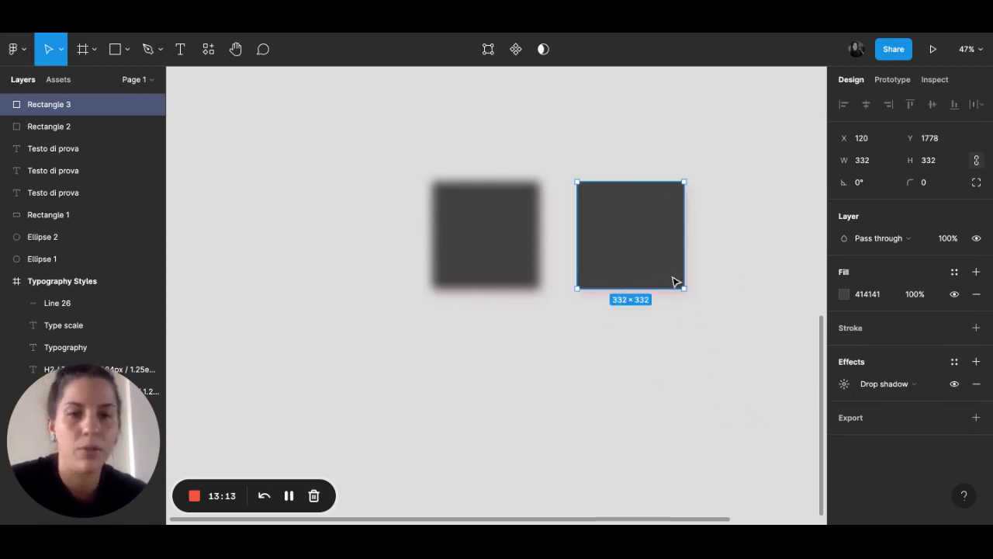
{"action": "left_click", "coordinate": [737, 344]}
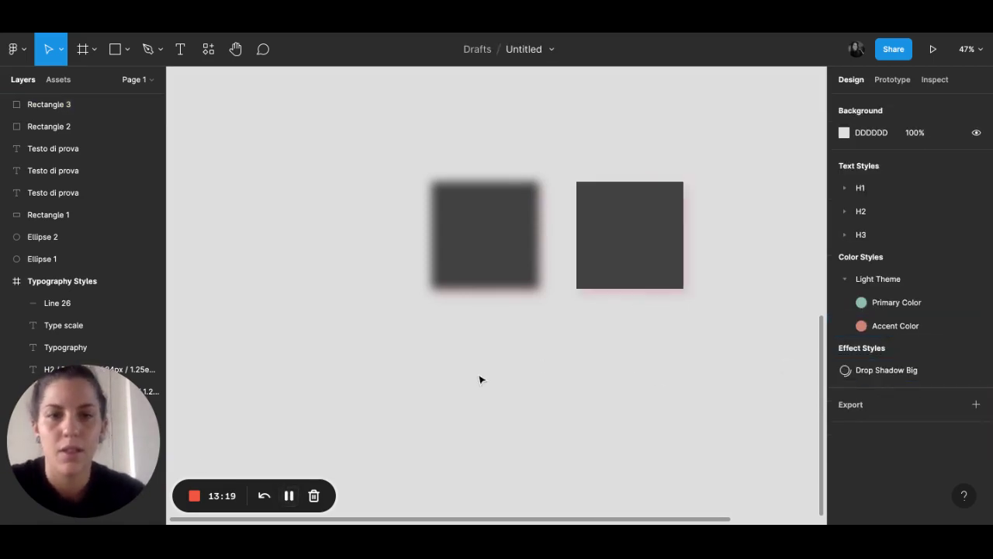
{"action": "scroll", "coordinate": [478, 379], "scroll_direction": "right", "scroll_amount": 5}
{"action": "scroll", "coordinate": [479, 379], "scroll_direction": "right", "scroll_amount": 5}
{"action": "scroll", "coordinate": [479, 379], "scroll_direction": "right", "scroll_amount": 2}
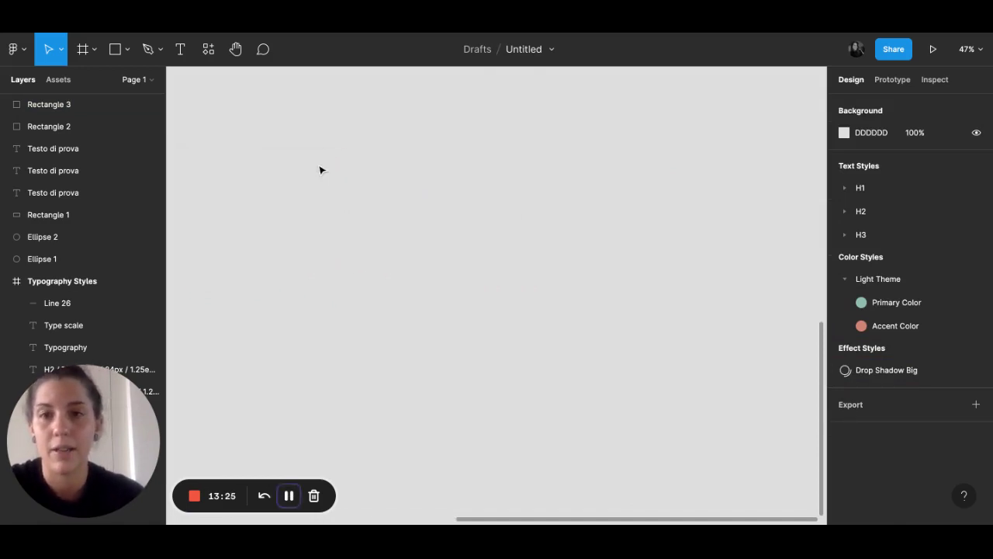
Delete a stray rectangle and create a new 1001×748 Frame 1
{"action": "left_click", "coordinate": [115, 49]}
{"action": "mouse_move", "coordinate": [343, 145]}
{"action": "left_mouse_down"}
{"action": "mouse_move", "coordinate": [643, 332]}
{"action": "mouse_move", "coordinate": [693, 395]}
{"action": "left_mouse_up"}
{"action": "key", "text": "Delete"}
{"action": "key", "text": "f"}
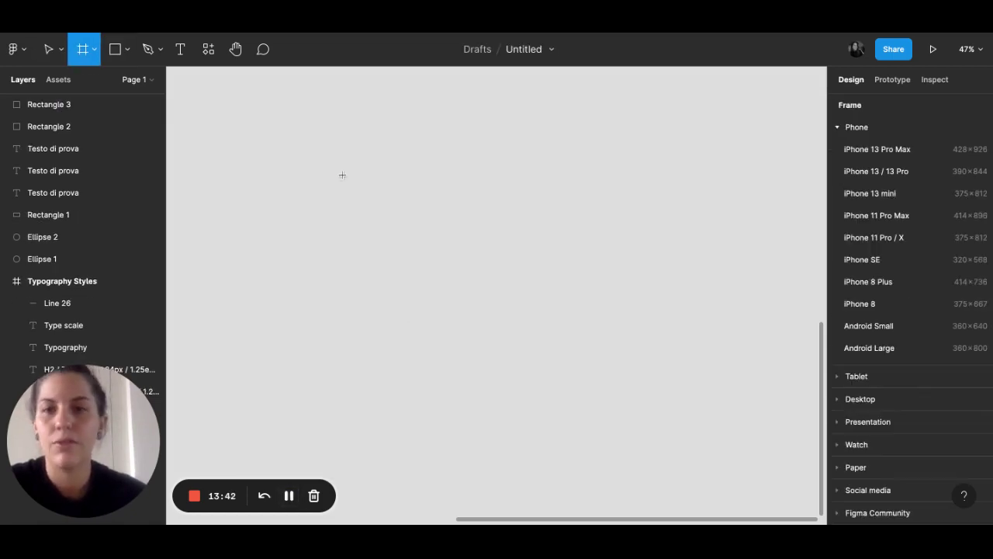
{"action": "mouse_move", "coordinate": [341, 174]}
{"action": "left_mouse_down"}
{"action": "mouse_move", "coordinate": [587, 328]}
{"action": "mouse_move", "coordinate": [654, 410]}
{"action": "mouse_move", "coordinate": [343, 176]}
{"action": "left_mouse_up"}
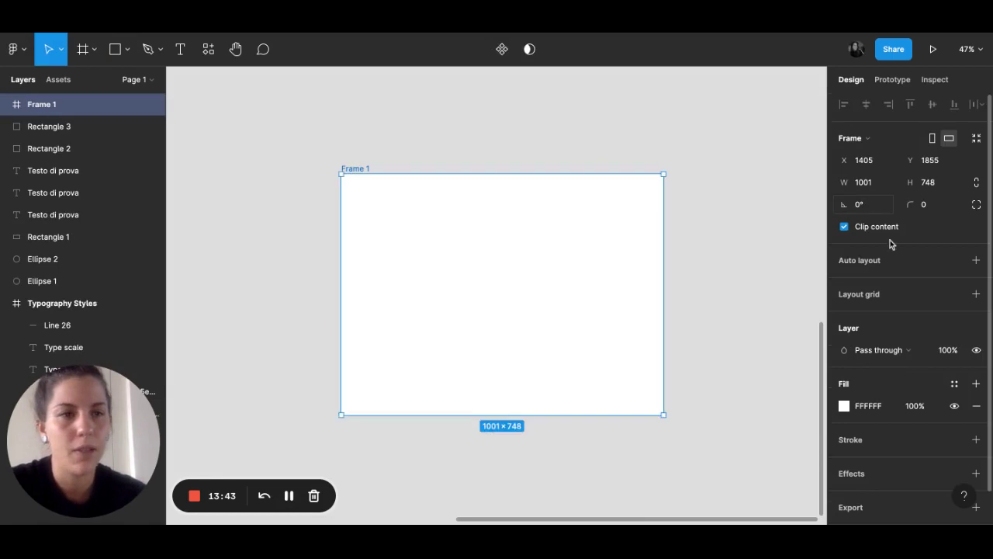
Give Frame 1 a 12-column layout grid with 60 px margins
{"action": "left_click", "coordinate": [977, 298]}
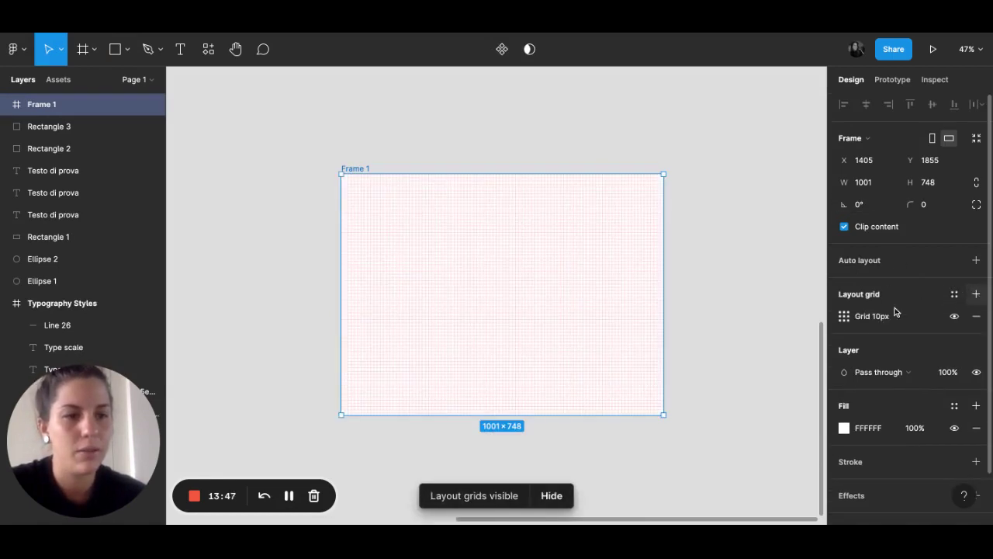
{"action": "left_click", "coordinate": [844, 317]}
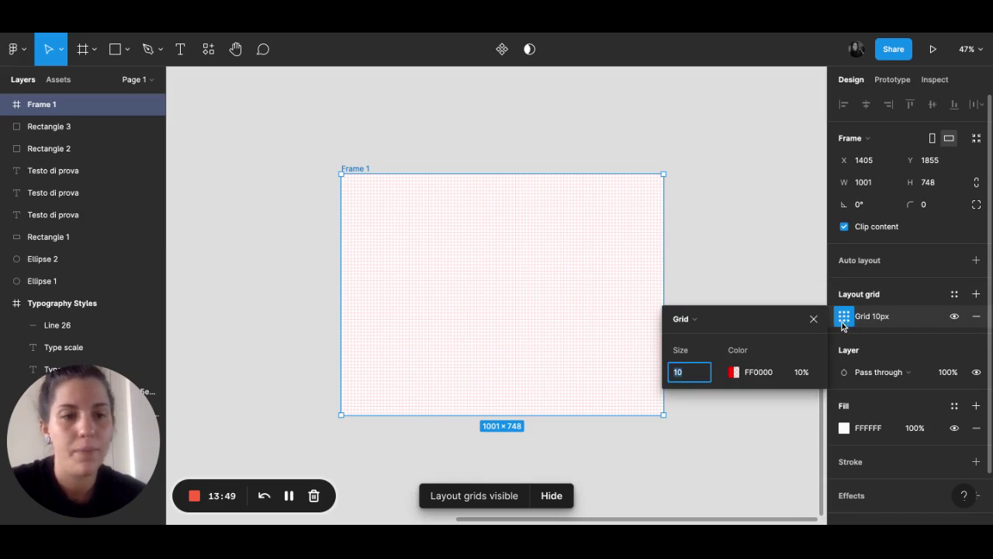
{"action": "left_click", "coordinate": [693, 325]}
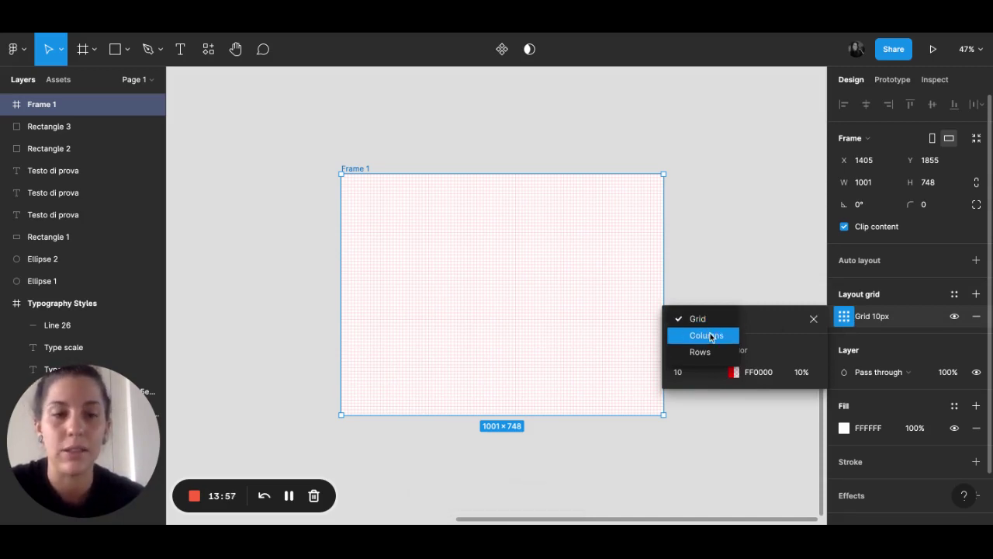
{"action": "left_click", "coordinate": [715, 340]}
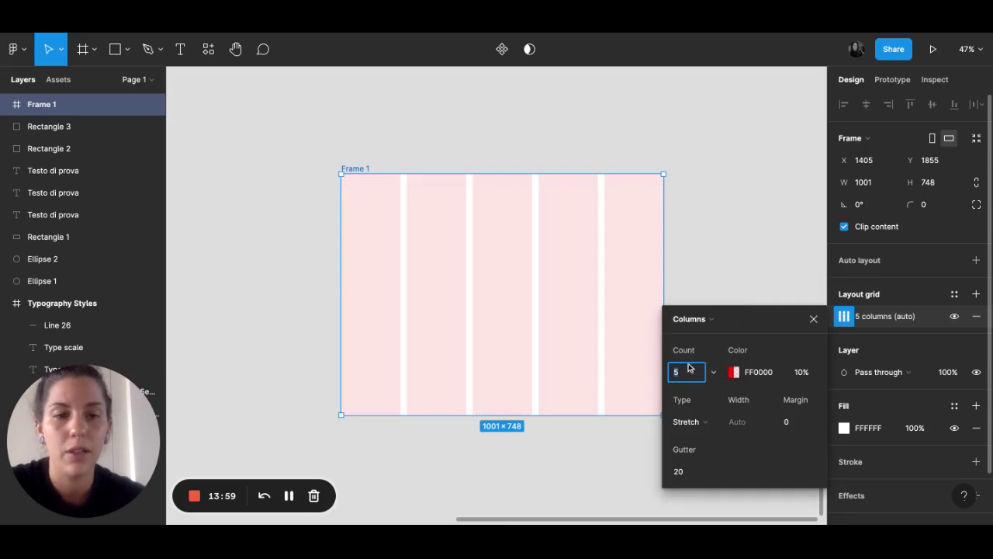
{"action": "left_click", "coordinate": [686, 373]}
{"action": "type", "text": "12"}
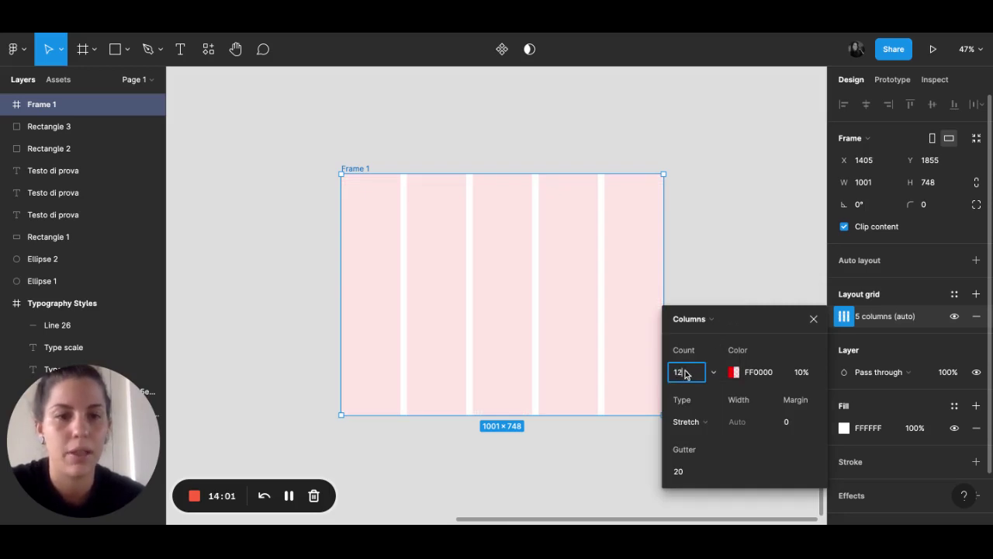
{"action": "key", "text": "Return"}
{"action": "left_click", "coordinate": [792, 423]}
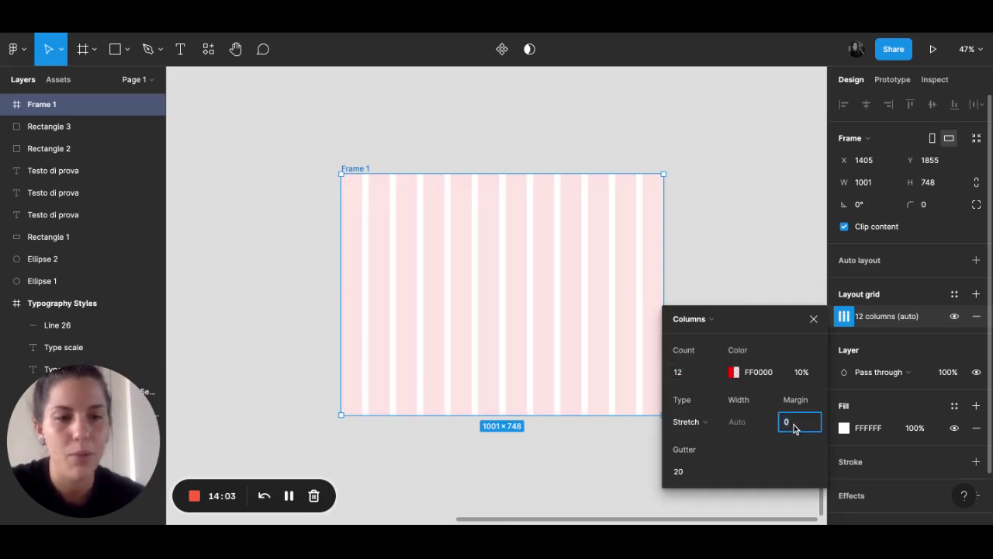
{"action": "type", "text": "60"}
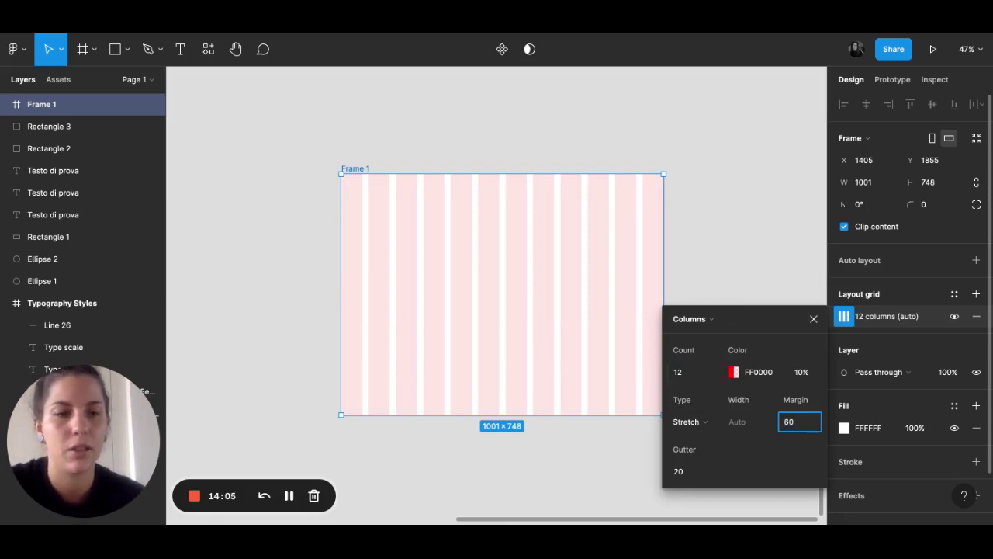
{"action": "key", "text": "Return"}
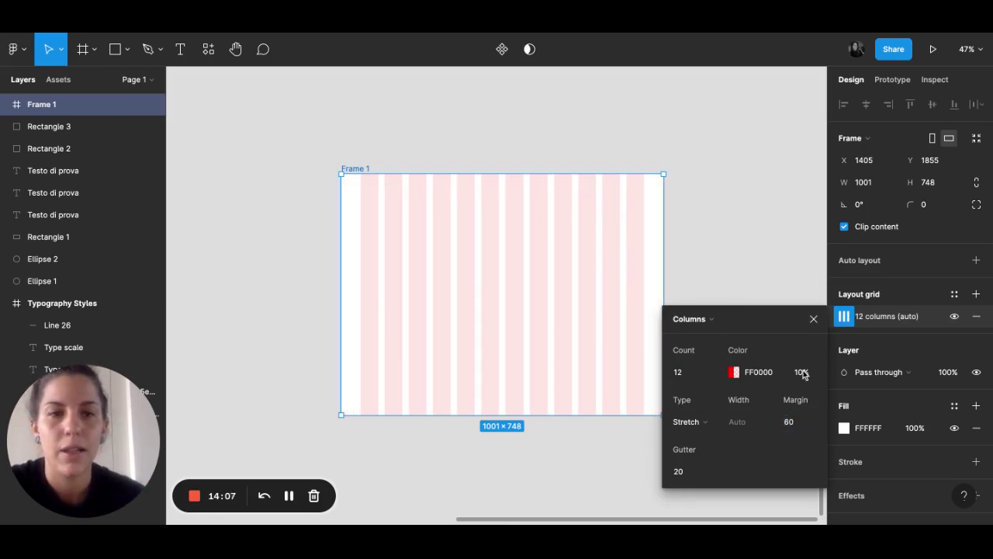
{"action": "left_click", "coordinate": [956, 294]}
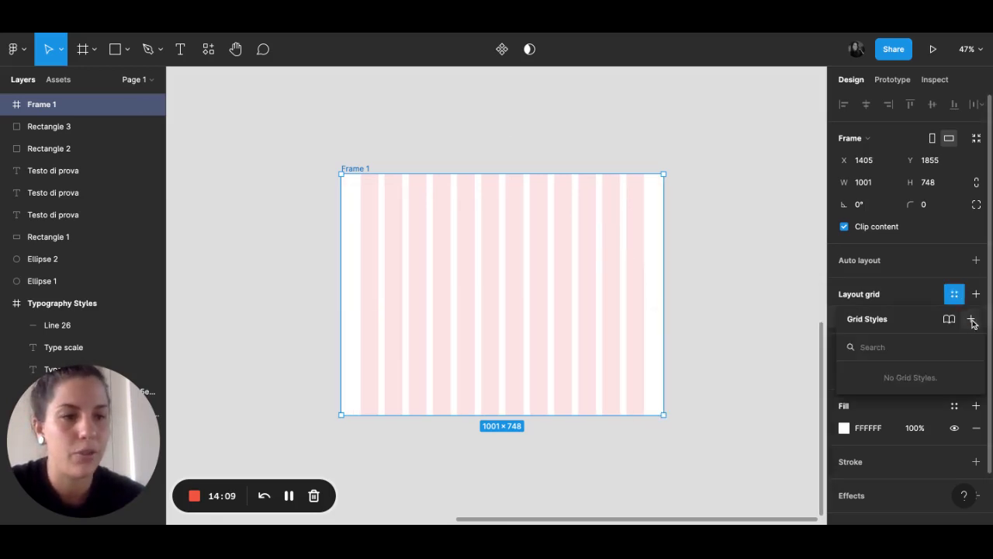
Save the grid as style '12 Columns Desktop' and duplicate Frame 1
{"action": "left_click", "coordinate": [973, 321]}
{"action": "type", "text": "12 Columns"}
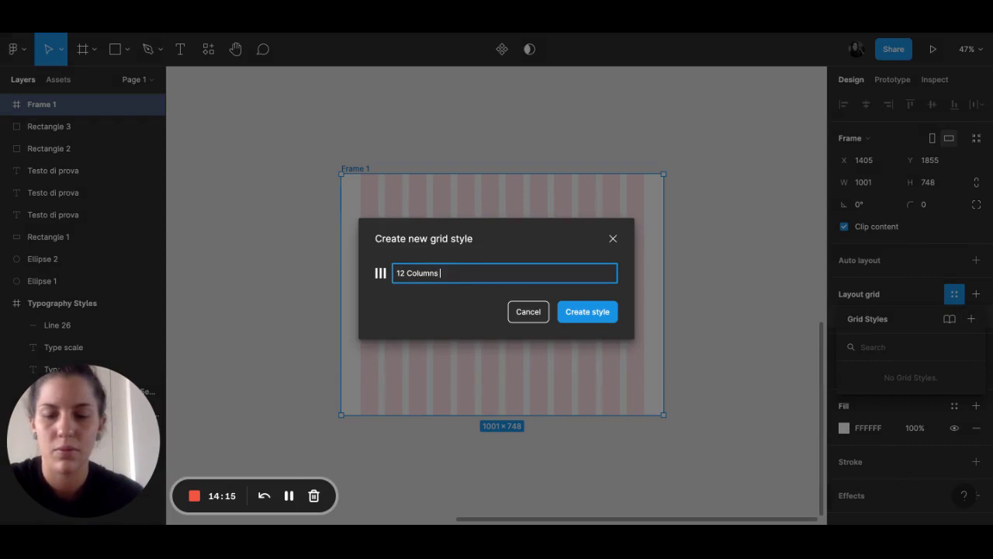
{"action": "type", "text": "Des"}
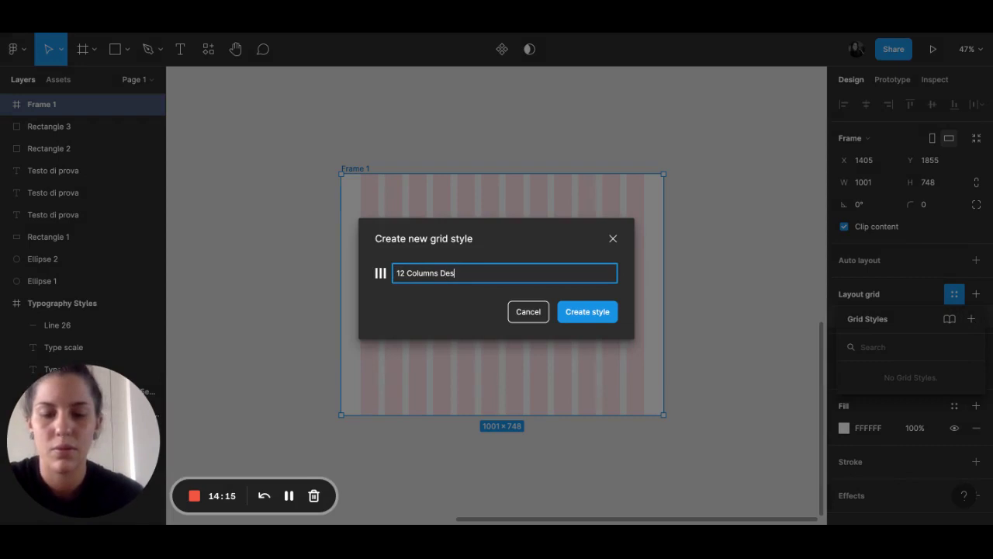
{"action": "type", "text": "ktop"}
{"action": "left_click", "coordinate": [580, 314]}
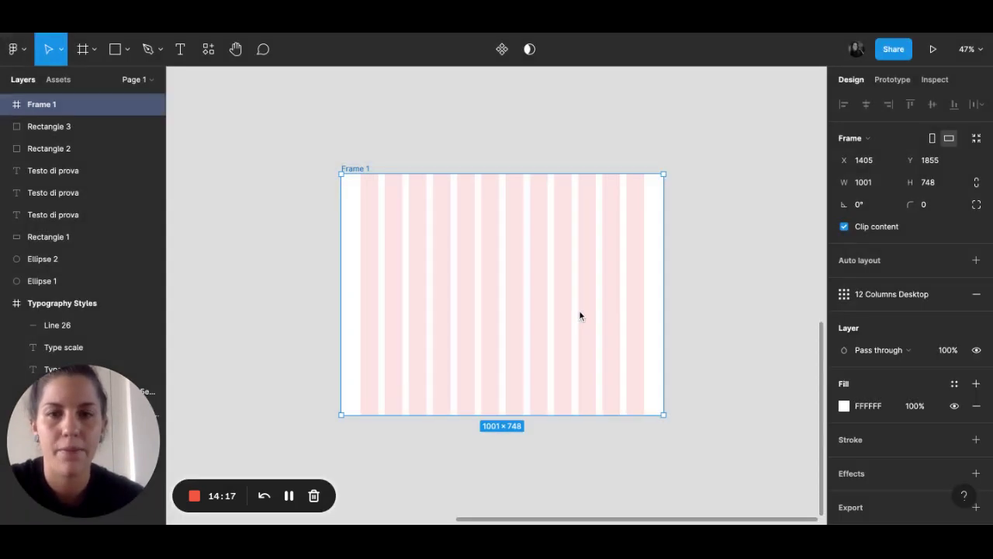
{"action": "key", "text": "minus"}
{"action": "key", "text": "ctrl+d"}
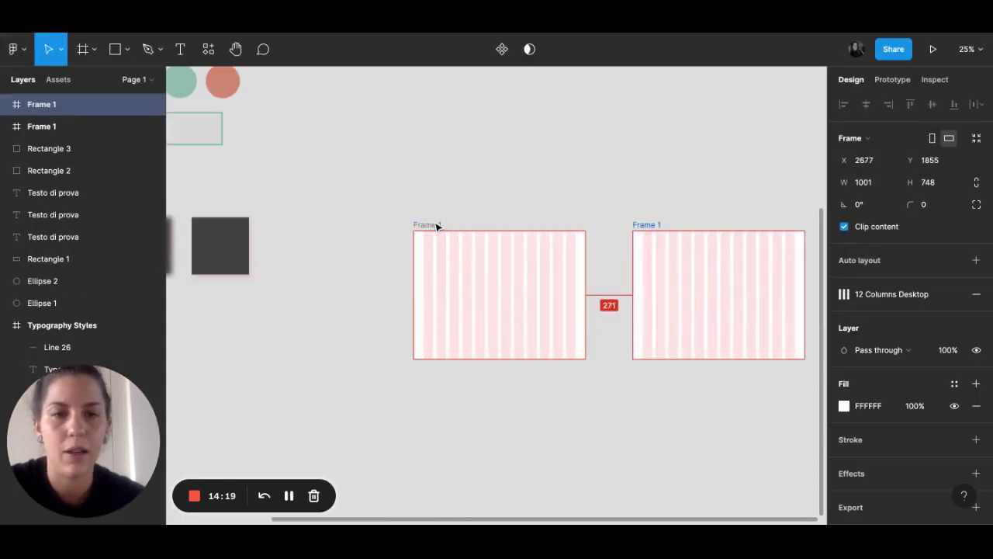
Place the duplicate frame right of Frame 1 as Frame 2 and detach its 12 Columns Desktop grid style
{"action": "left_click_drag", "start_coordinate": [437, 225], "coordinate": [509, 225]}
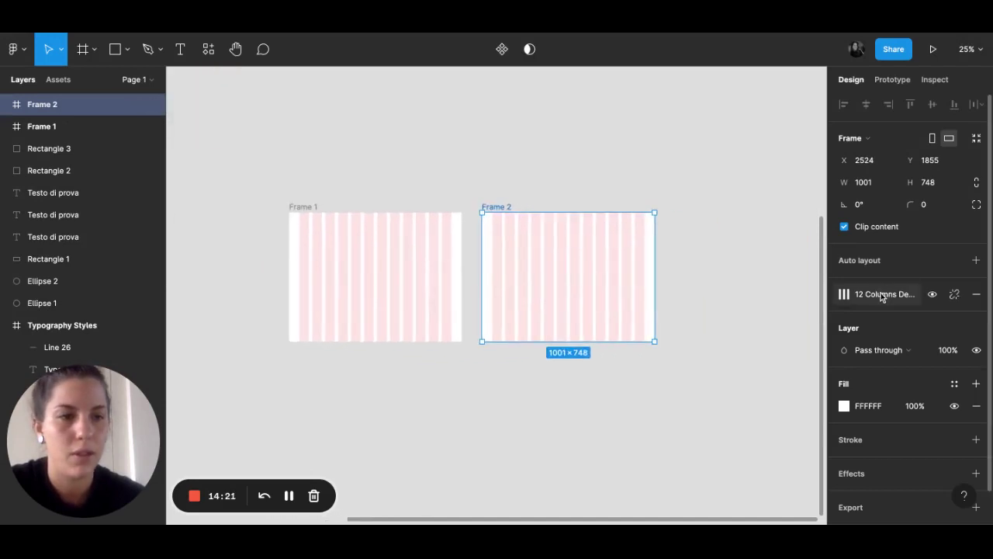
{"action": "left_click", "coordinate": [876, 295]}
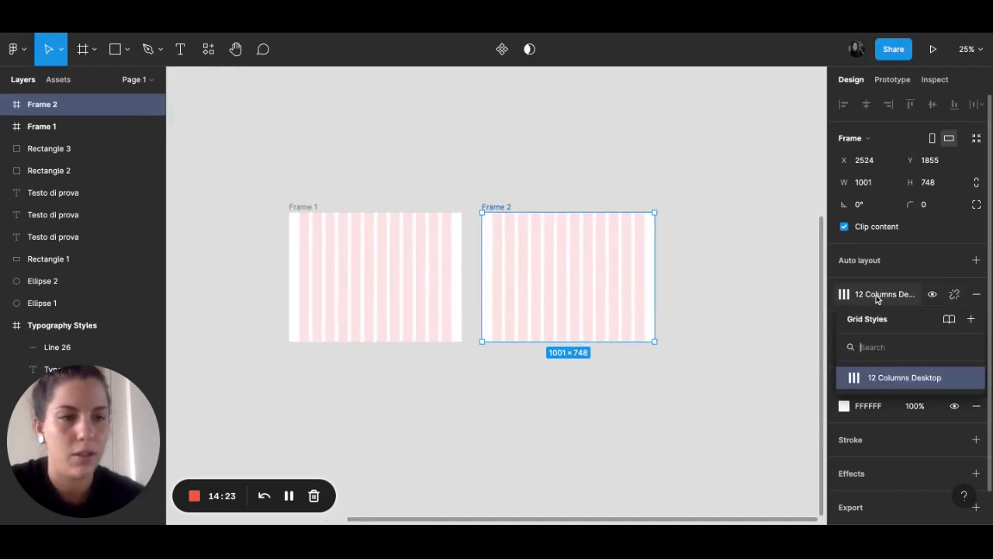
{"action": "left_click", "coordinate": [957, 295]}
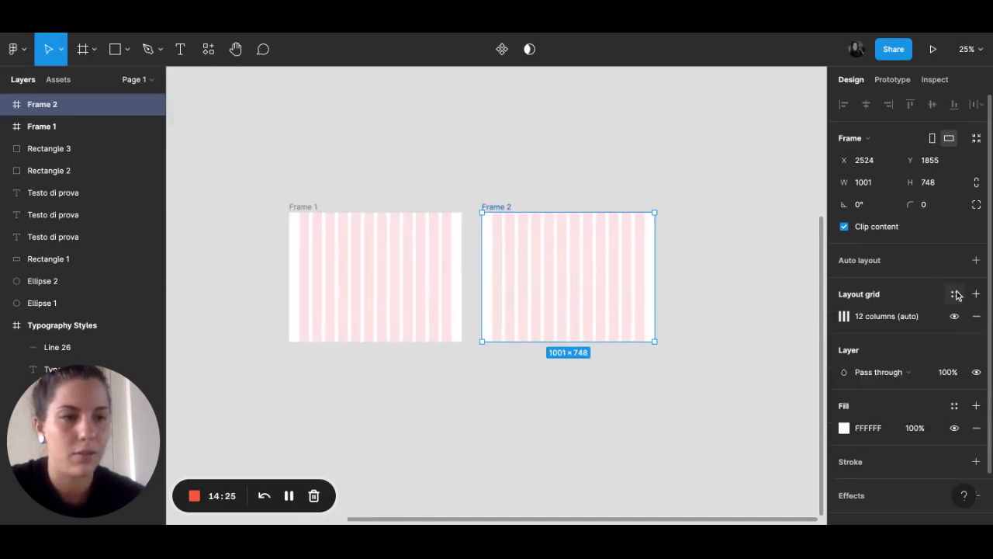
Change Frame 2's column grid count, aiming for 6 columns
{"action": "left_click", "coordinate": [843, 317]}
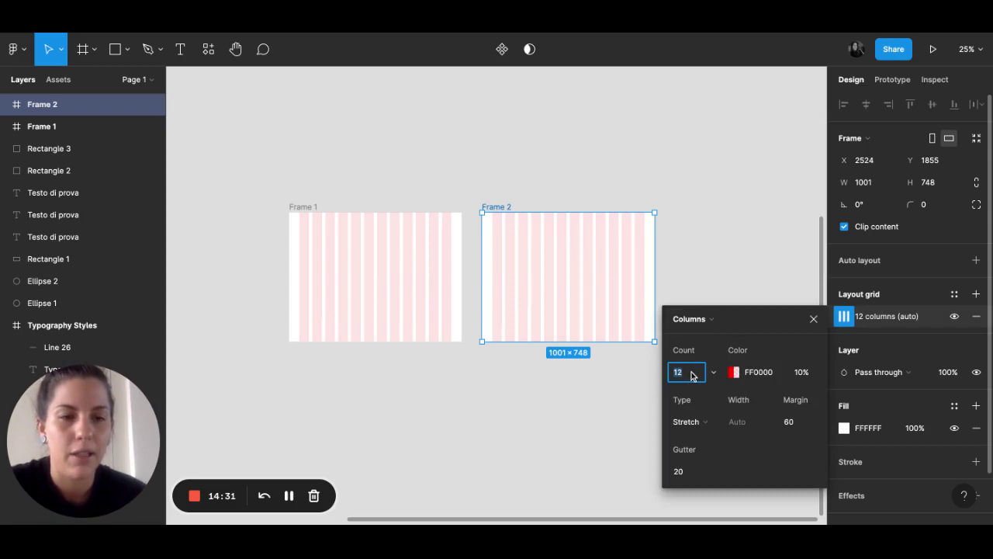
{"action": "type", "text": "2"}
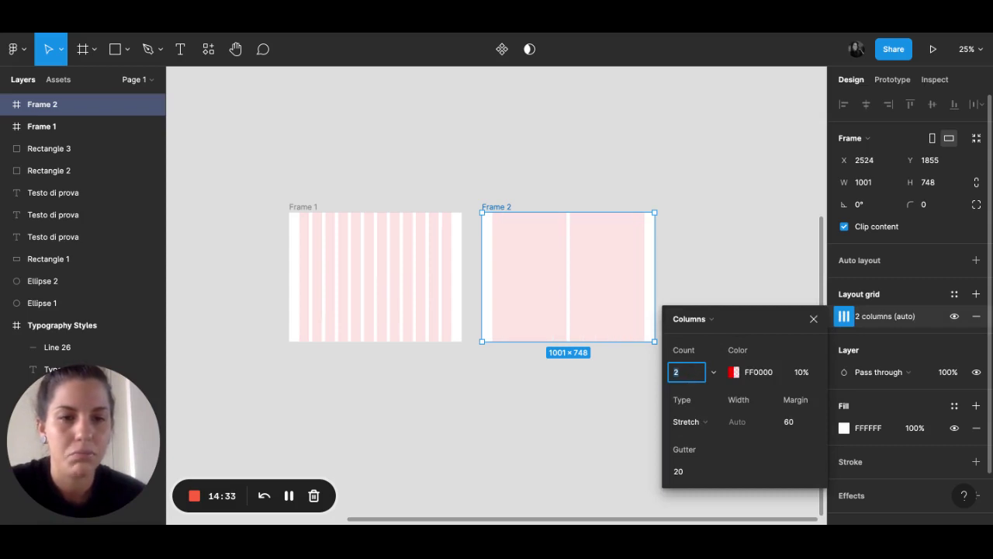
{"action": "key", "text": "shift+Up"}
{"action": "key", "text": "Down"}
{"action": "key", "text": "Down"}
{"action": "key", "text": "Down"}
{"action": "key", "text": "Down"}
{"action": "key", "text": "Down"}
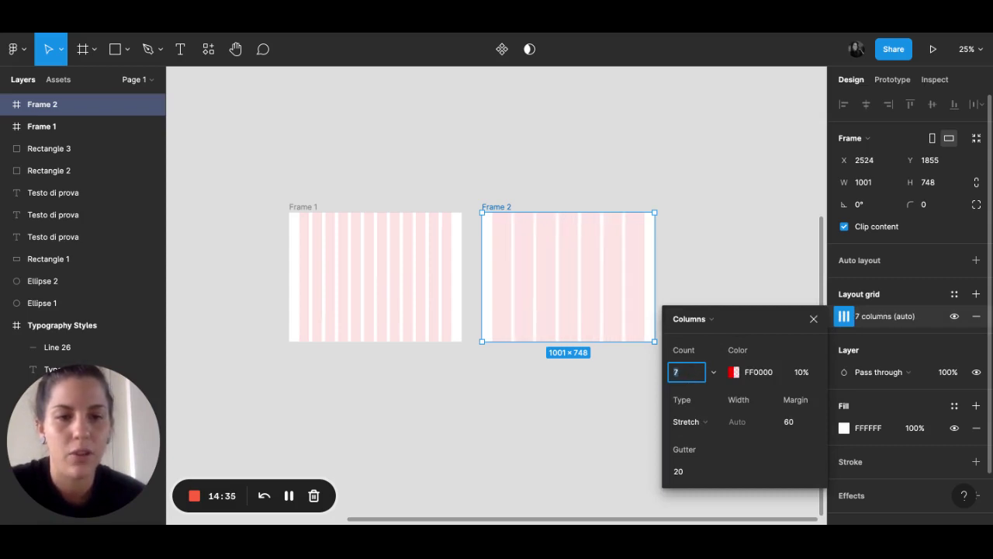
{"action": "key", "text": "Down"}
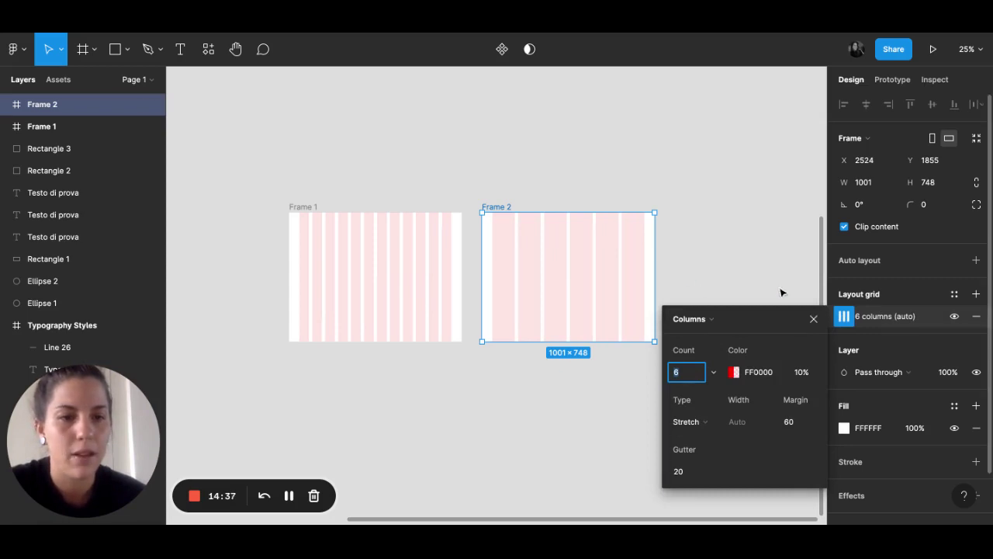
Create a grid style named '6 Columns Desktop' from Frame 2's column grid
{"action": "left_click", "coordinate": [954, 297]}
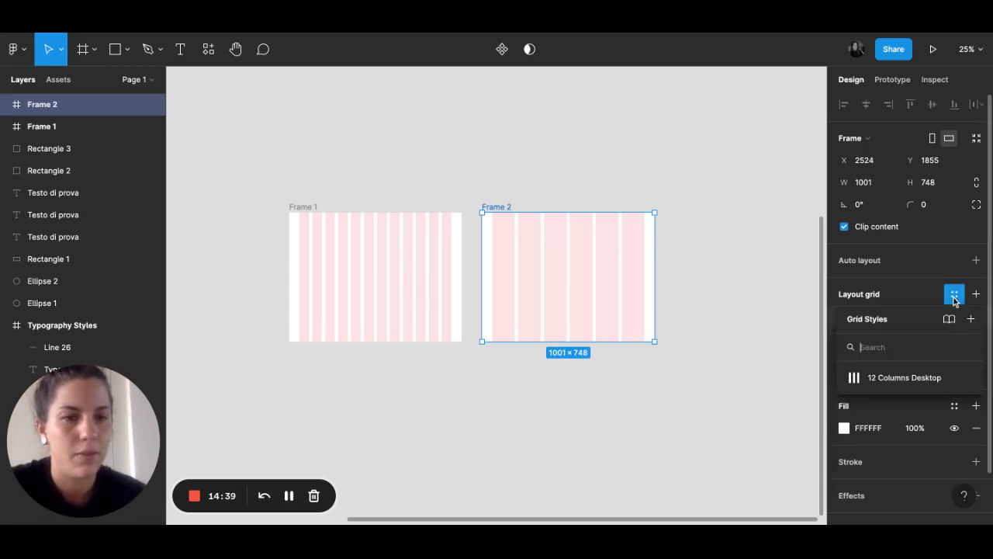
{"action": "left_click", "coordinate": [973, 320]}
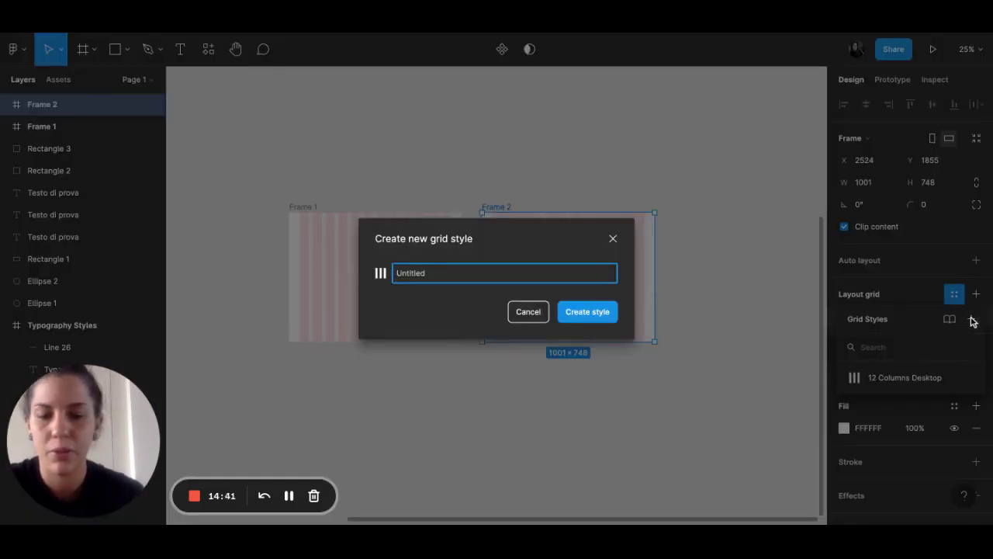
{"action": "type", "text": "6"}
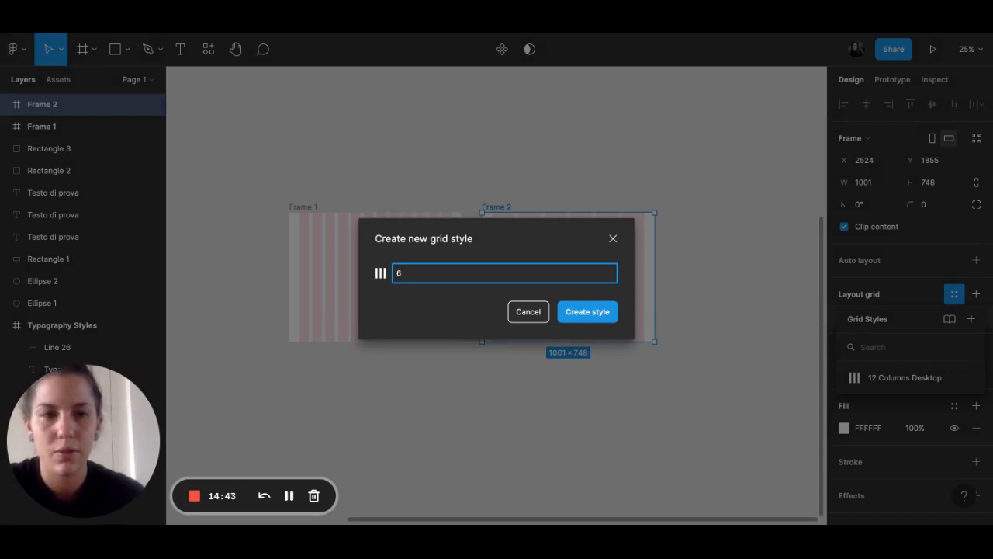
{"action": "type", "text": " Columns "}
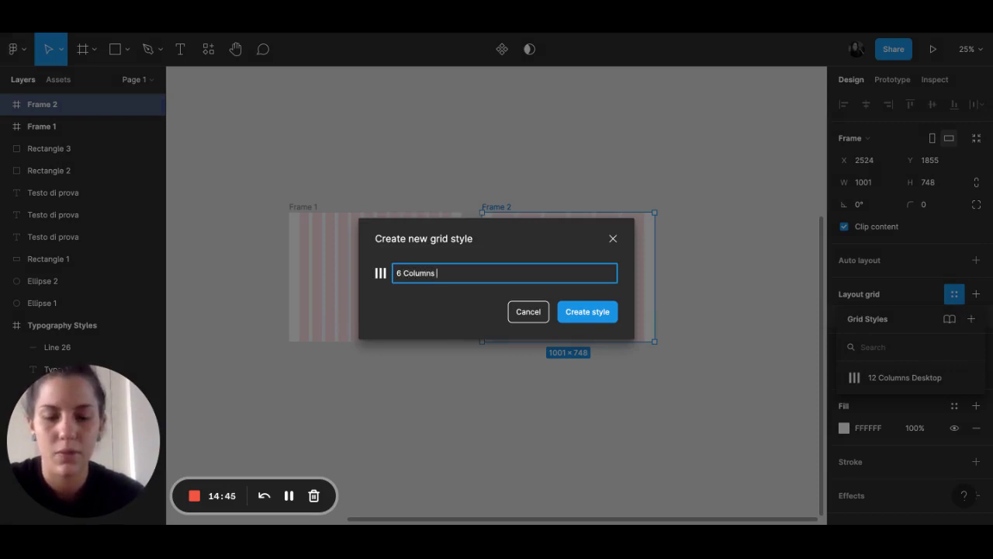
{"action": "type", "text": "Desktop"}
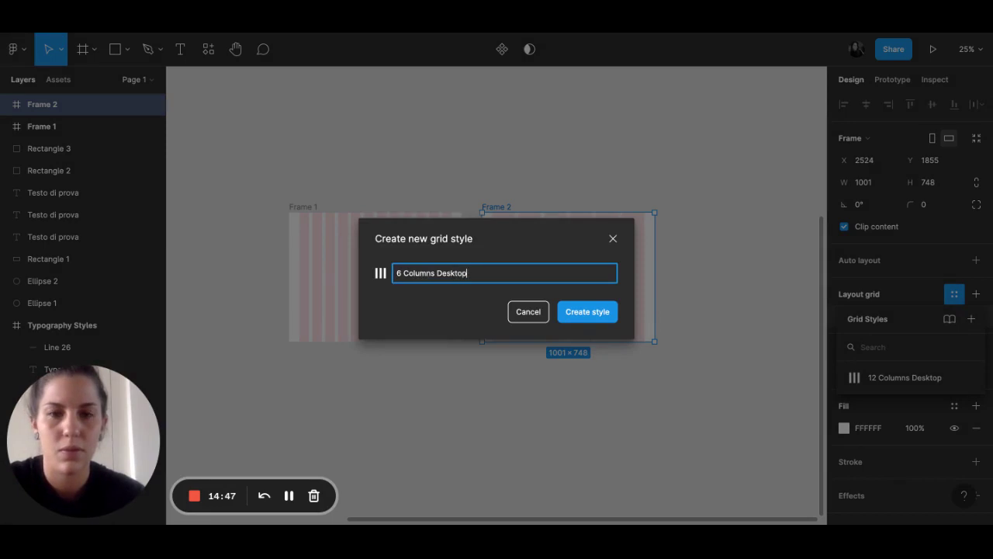
{"action": "left_click", "coordinate": [584, 313]}
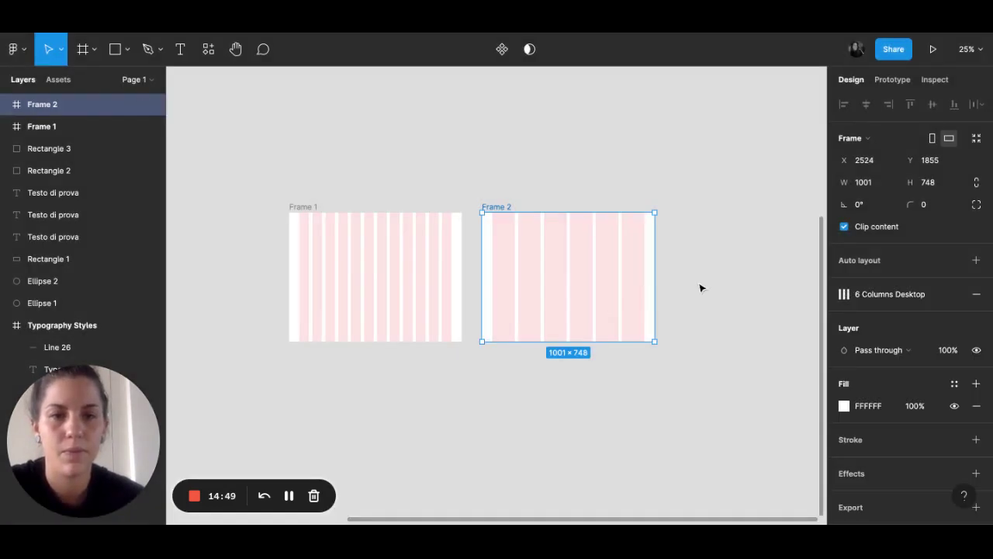
{"action": "left_click", "coordinate": [700, 287]}
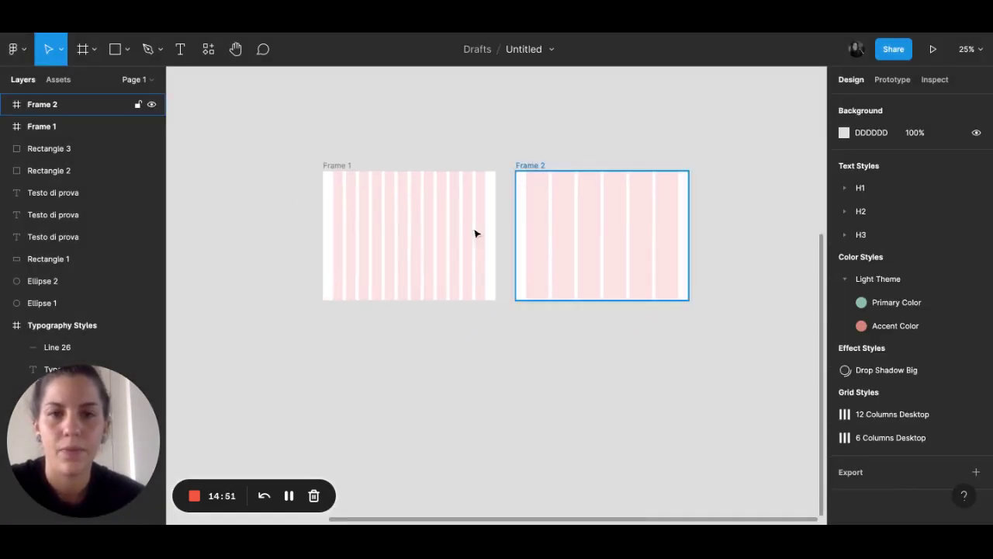
{"action": "left_click", "coordinate": [288, 496]}
{"action": "key", "text": "alt+shift+p"}
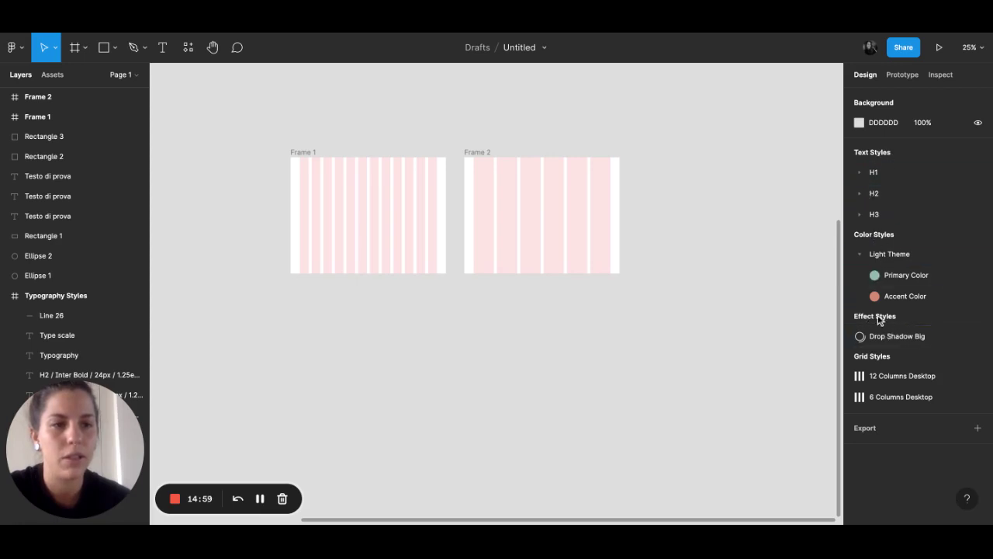
{"action": "scroll", "coordinate": [569, 348], "scroll_direction": "left", "scroll_amount": 1}
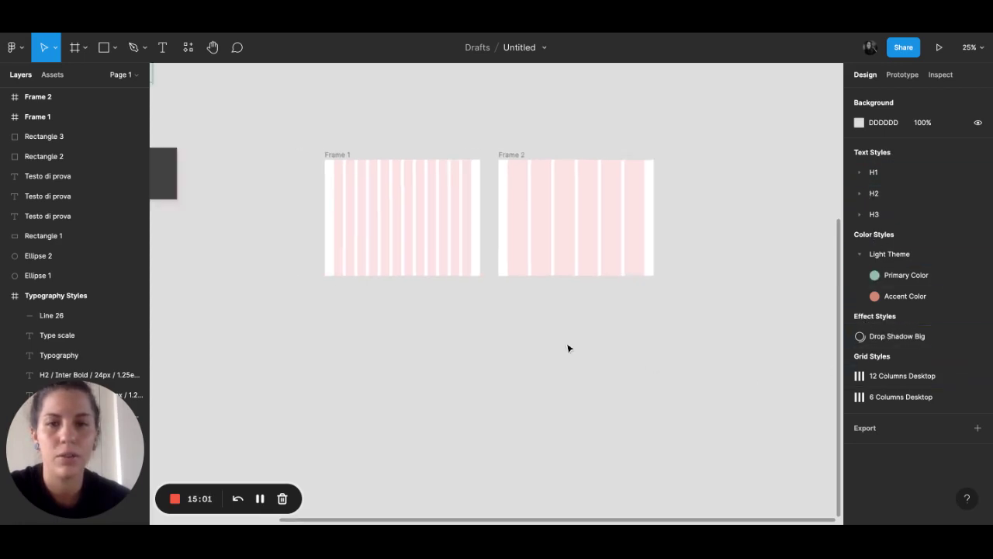
{"action": "scroll", "coordinate": [569, 347], "scroll_direction": "left", "scroll_amount": 2}
{"action": "scroll", "coordinate": [570, 348], "scroll_direction": "left", "scroll_amount": 2}
{"action": "scroll", "coordinate": [570, 347], "scroll_direction": "left", "scroll_amount": 1}
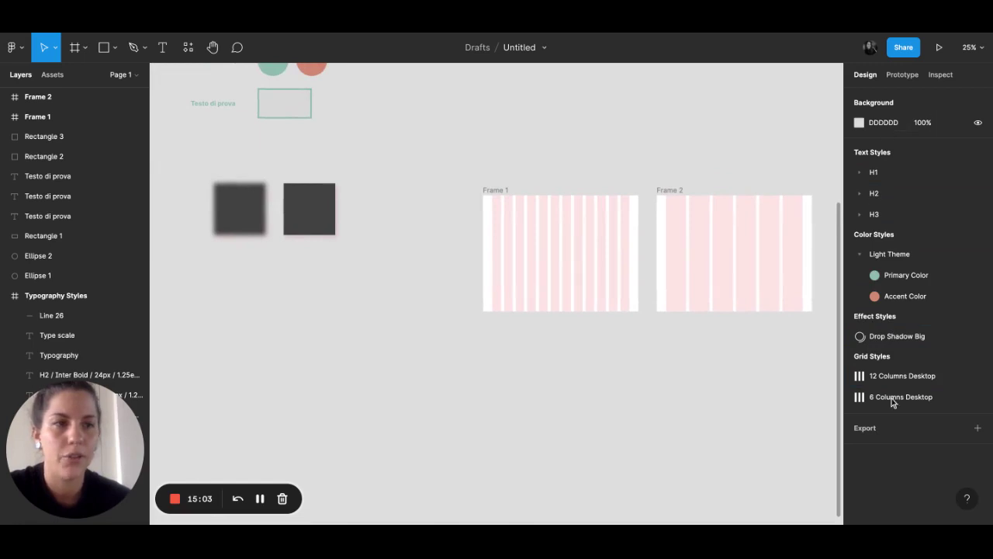